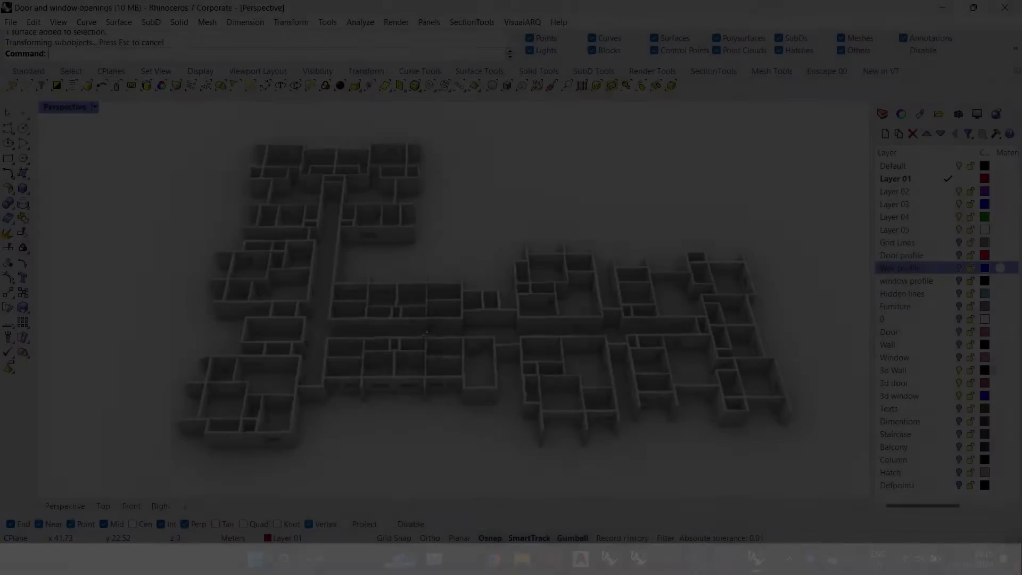
Examine the finished 3D wall model with its door and window openings from several sides in the perspective view.
{"action": "scroll", "coordinate": [366, 318], "scroll_direction": "up", "scroll_amount": 5}
{"action": "scroll", "coordinate": [411, 310], "scroll_direction": "up", "scroll_amount": 3}
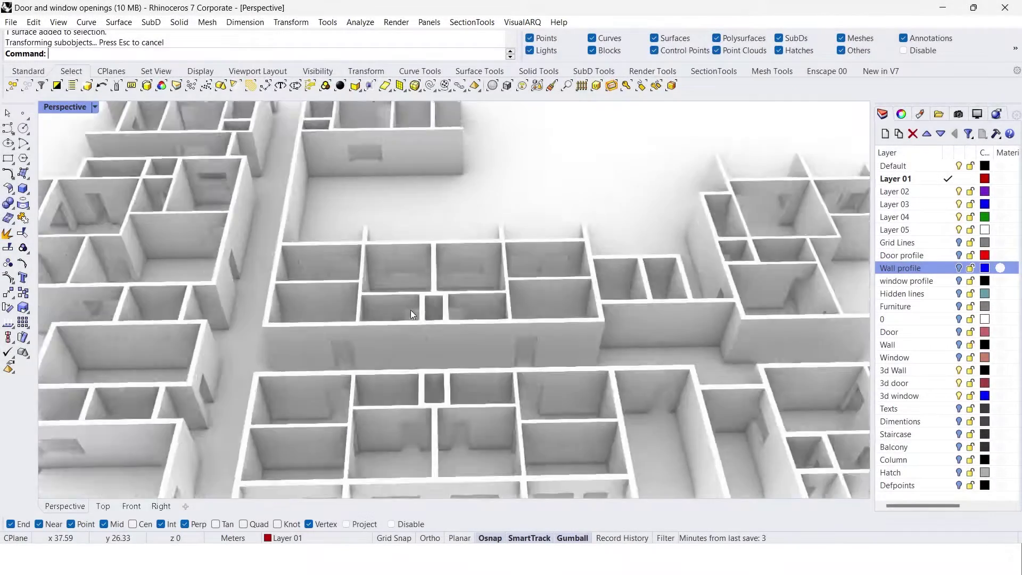
{"action": "right_click_drag", "start_coordinate": [437, 298], "coordinate": [270, 276]}
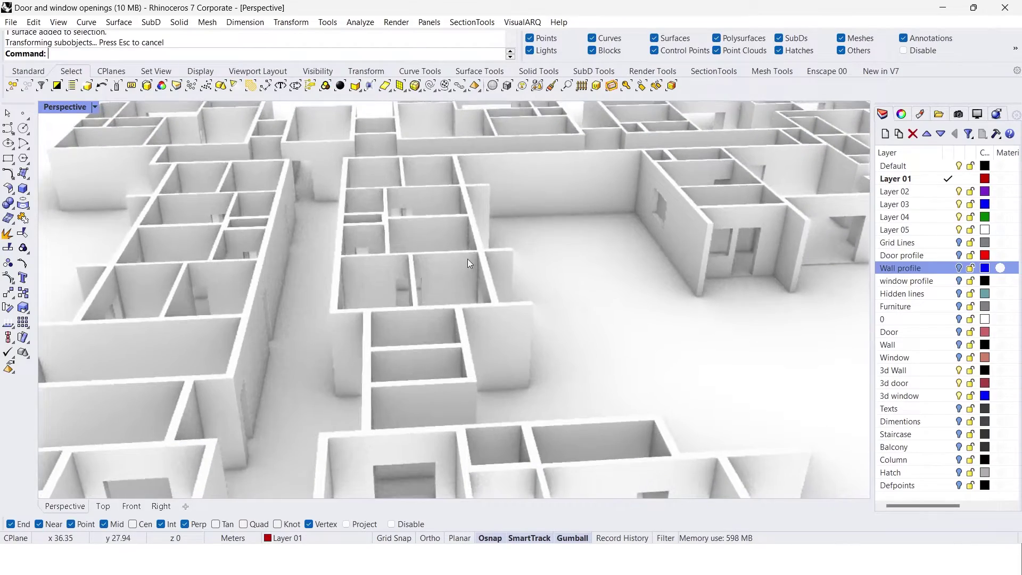
{"action": "scroll", "coordinate": [469, 260], "scroll_direction": "down", "scroll_amount": 5}
{"action": "mouse_move", "coordinate": [468, 260]}
{"action": "right_mouse_down"}
{"action": "mouse_move", "coordinate": [456, 287]}
{"action": "mouse_move", "coordinate": [458, 266]}
{"action": "right_mouse_up"}
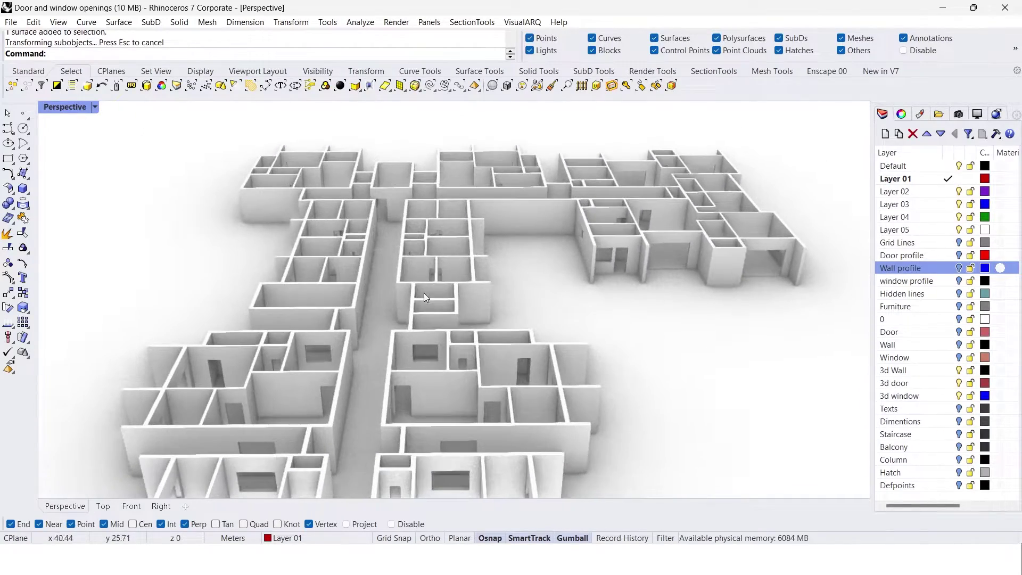
{"action": "scroll", "coordinate": [300, 400], "scroll_direction": "up", "scroll_amount": 3}
{"action": "right_click_drag", "start_coordinate": [301, 400], "coordinate": [480, 421]}
{"action": "scroll", "coordinate": [388, 404], "scroll_direction": "down", "scroll_amount": 3}
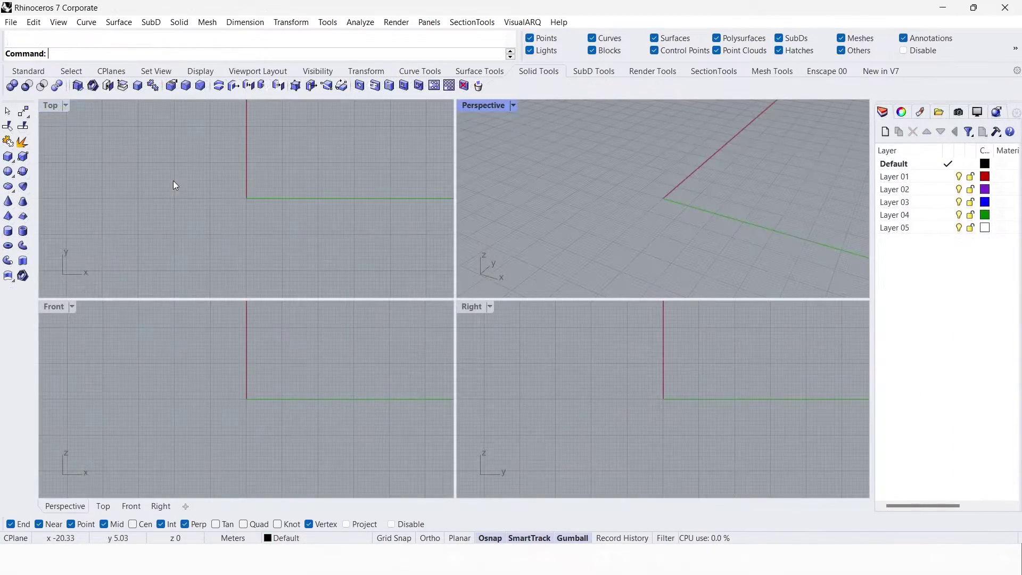
Maximize the Top viewport and import First floor plan.dwg into the new model, leaving the imported geometry deselected.
{"action": "double_click", "coordinate": [65, 105]}
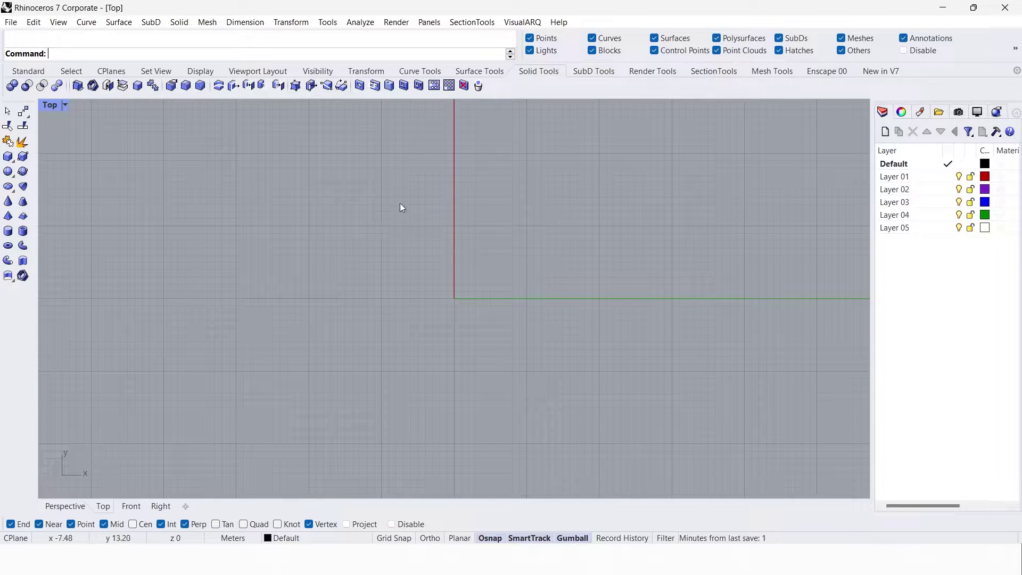
{"action": "key", "text": "ctrl+z"}
{"action": "left_click", "coordinate": [541, 559]}
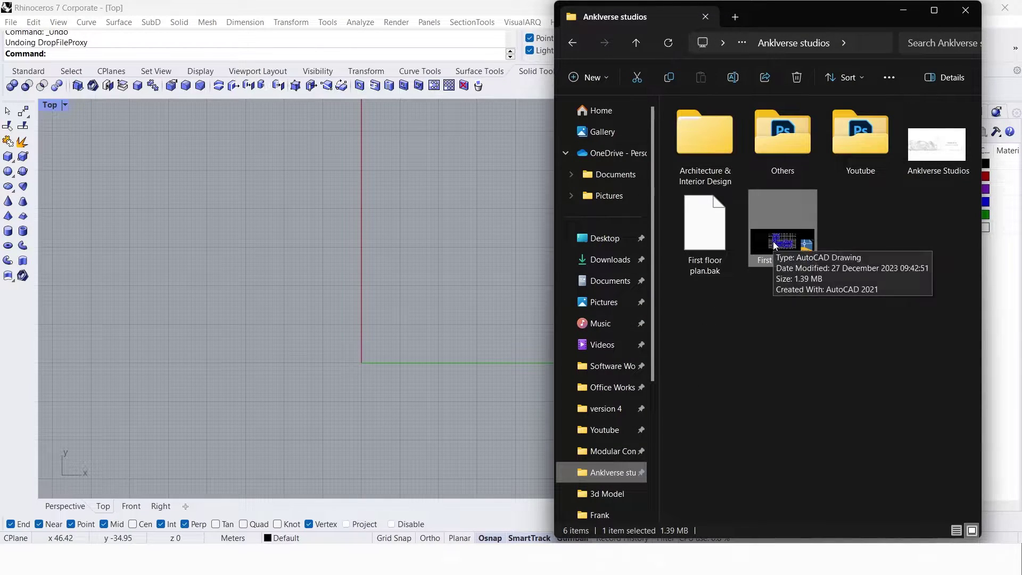
{"action": "left_click_drag", "start_coordinate": [773, 242], "coordinate": [473, 283]}
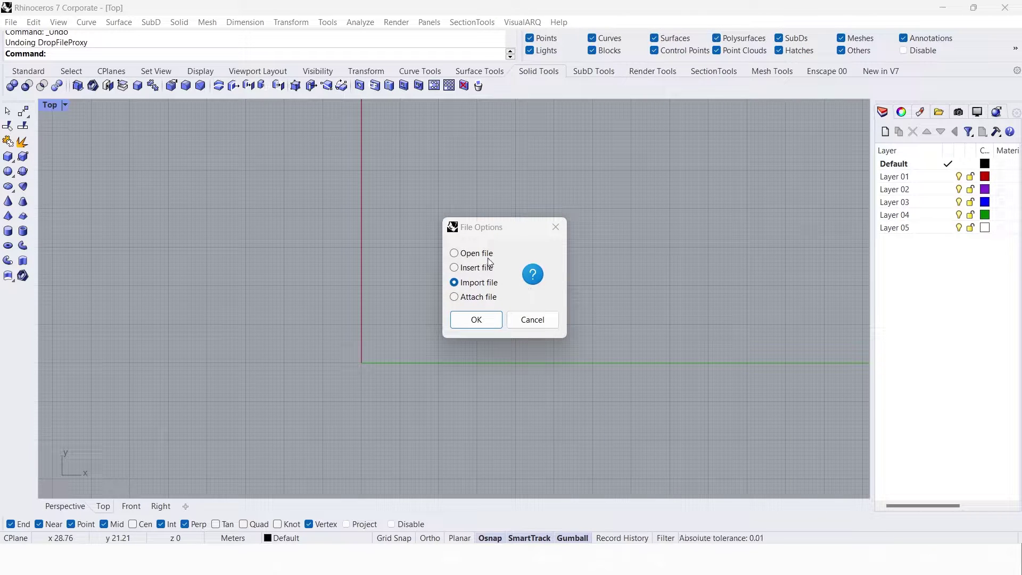
{"action": "left_click", "coordinate": [476, 319]}
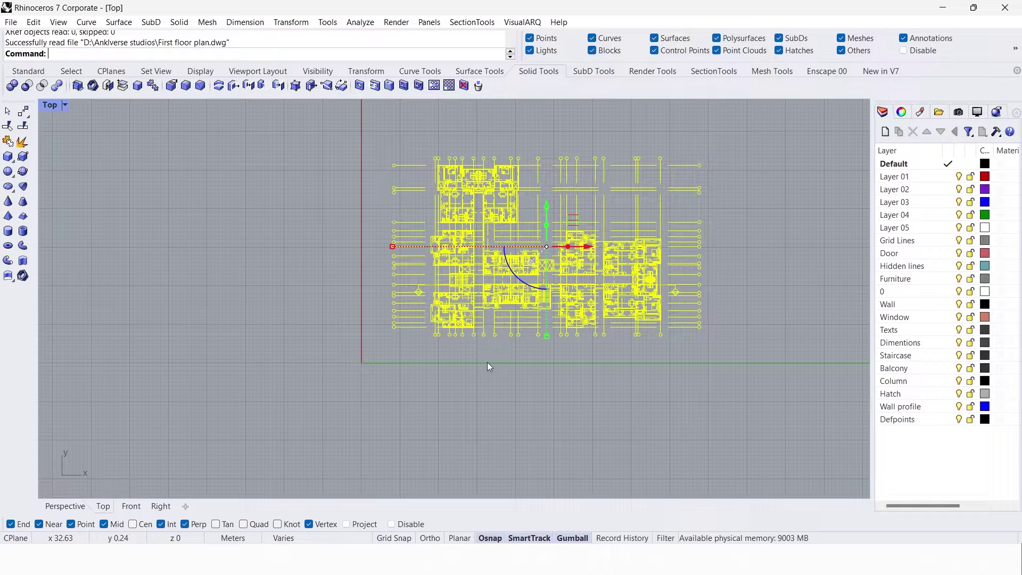
{"action": "right_click_drag", "start_coordinate": [496, 362], "coordinate": [436, 407]}
{"action": "scroll", "coordinate": [517, 285], "scroll_direction": "up", "scroll_amount": 4}
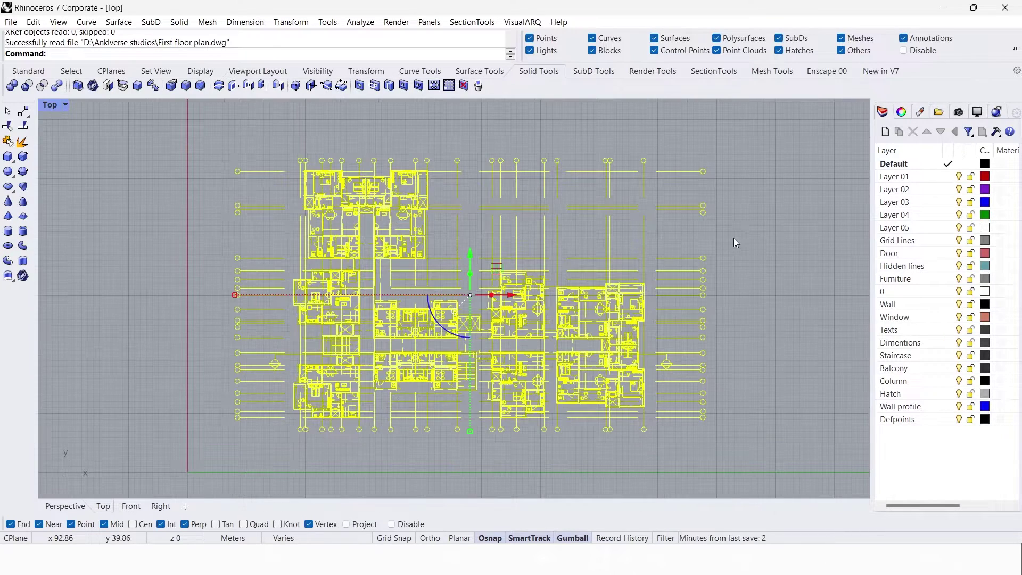
{"action": "left_click", "coordinate": [734, 238]}
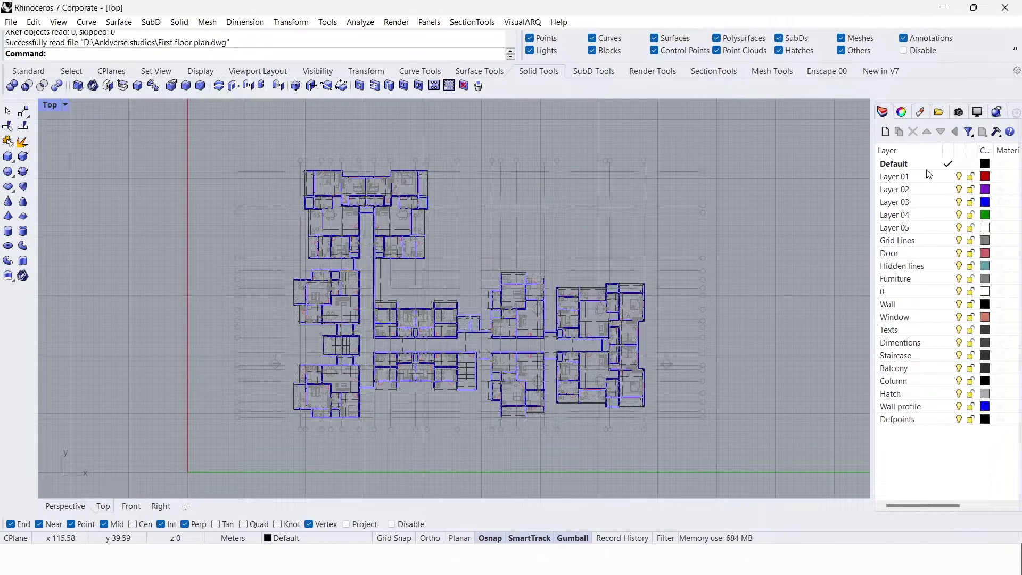
Hide the Grid Lines, Door, Hidden lines, Furniture, 0, Window and Texts layers.
{"action": "left_click", "coordinate": [959, 240]}
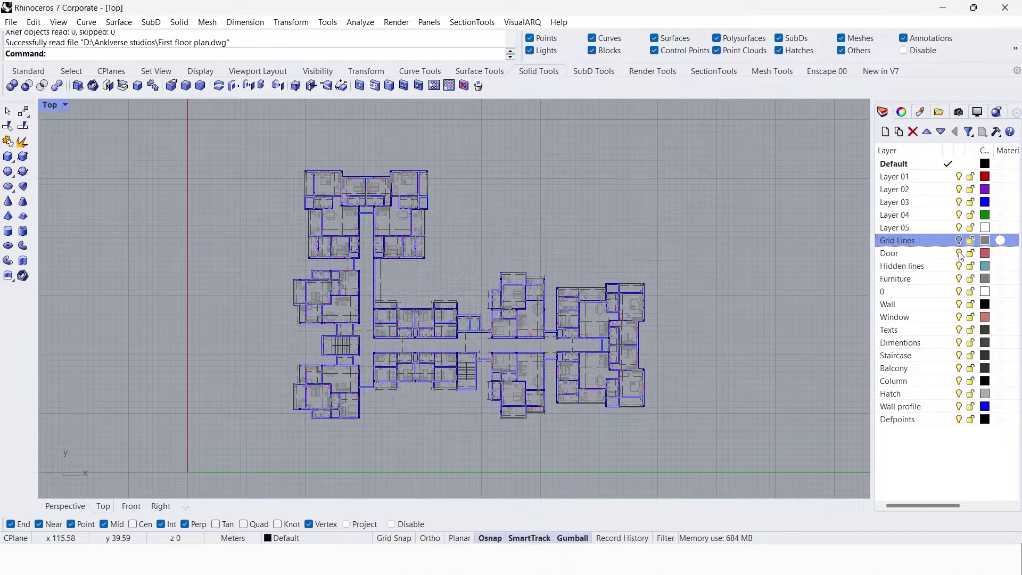
{"action": "left_click", "coordinate": [958, 253]}
{"action": "left_click", "coordinate": [958, 266]}
{"action": "left_click", "coordinate": [958, 278]}
{"action": "left_click", "coordinate": [959, 291]}
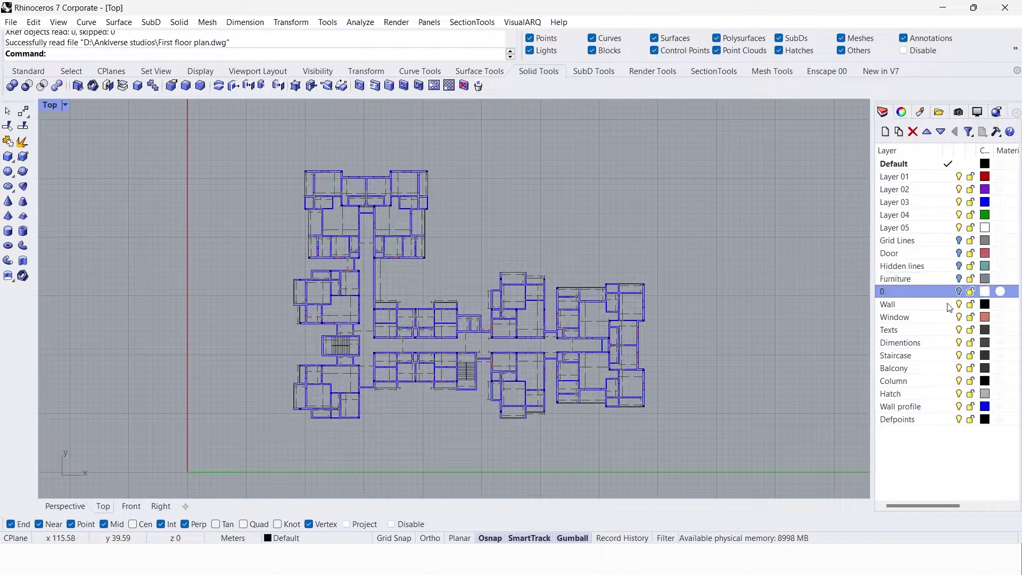
{"action": "left_click", "coordinate": [958, 317]}
{"action": "left_click", "coordinate": [958, 330]}
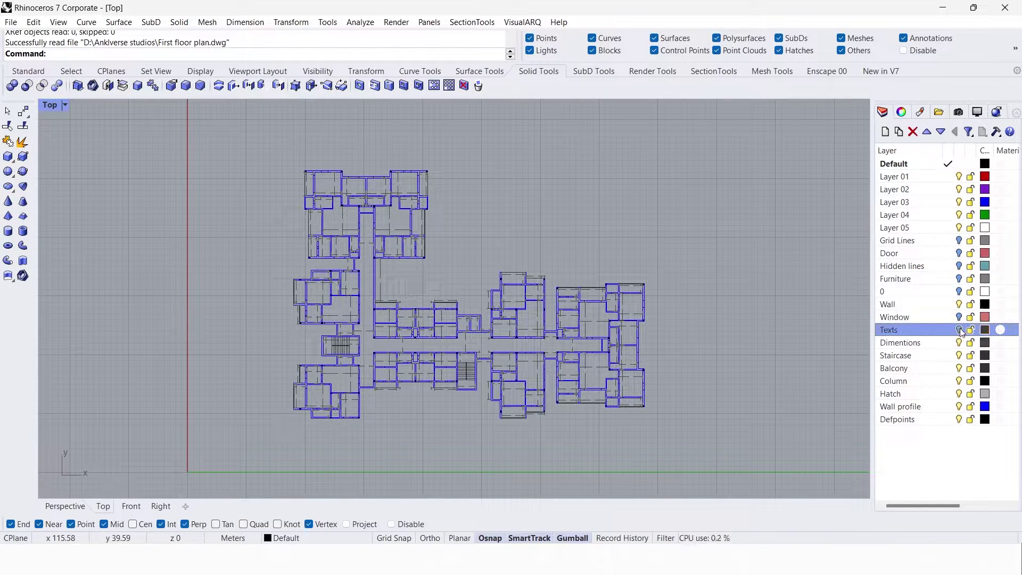
Hide the Dimentions, Staircase, Column, Hatch, Wall profile and Defpoints layers, and make Balcony the current layer.
{"action": "left_click", "coordinate": [958, 343]}
{"action": "left_click", "coordinate": [959, 355]}
{"action": "double_click", "coordinate": [959, 368]}
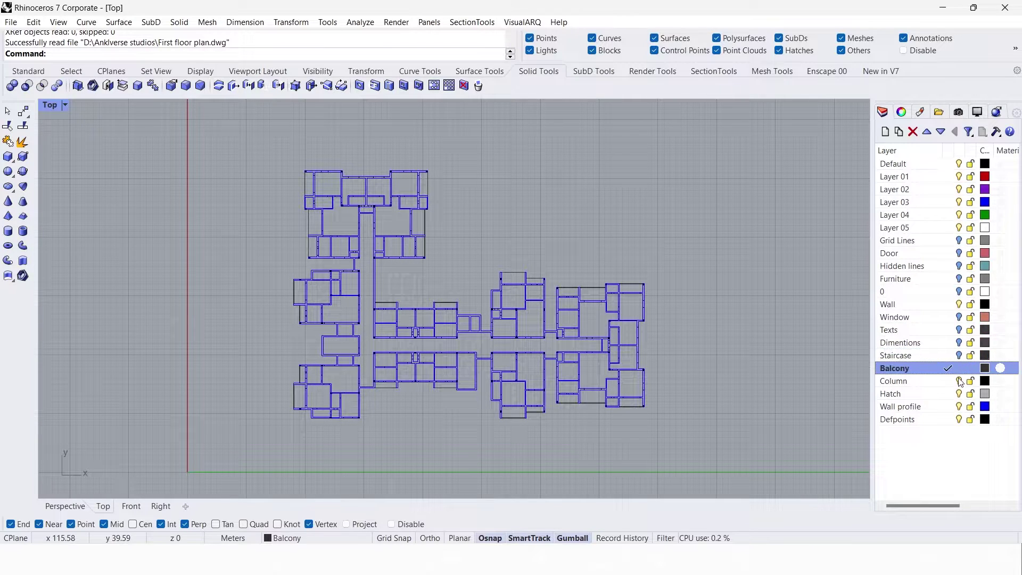
{"action": "left_click", "coordinate": [958, 380]}
{"action": "left_click", "coordinate": [959, 393]}
{"action": "left_click", "coordinate": [959, 406]}
{"action": "left_click", "coordinate": [958, 419]}
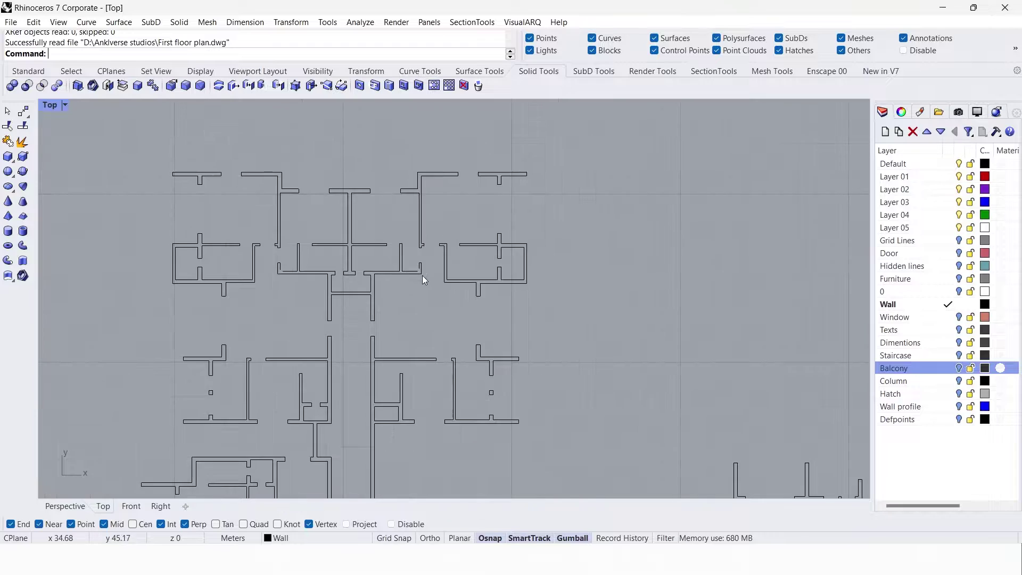
Fillet the open inner wall corner on the west side of the northern block's central rooms with radius 0.
{"action": "scroll", "coordinate": [388, 273], "scroll_direction": "up", "scroll_amount": 3}
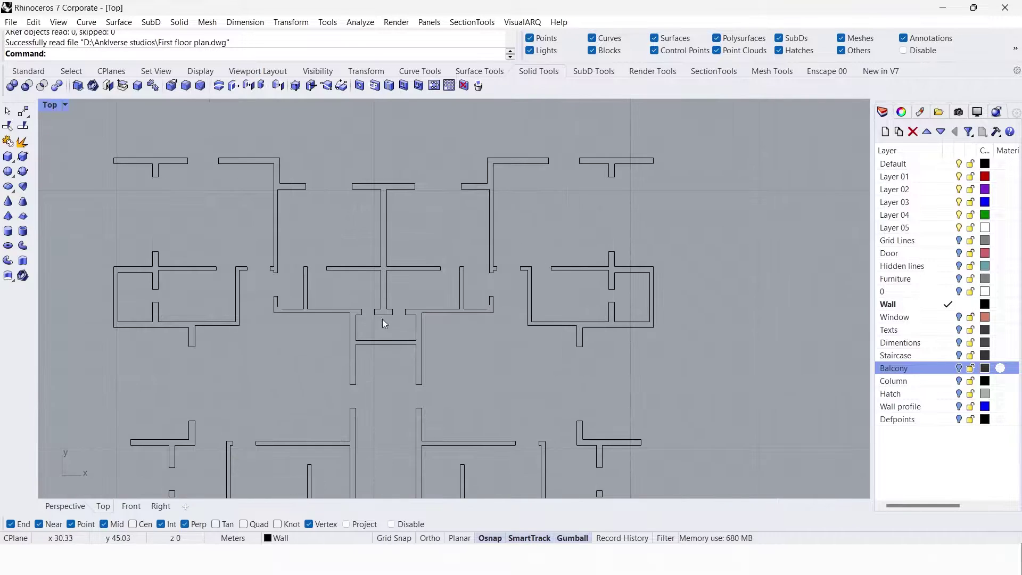
{"action": "type", "text": "fillet"}
{"action": "key", "text": "Return"}
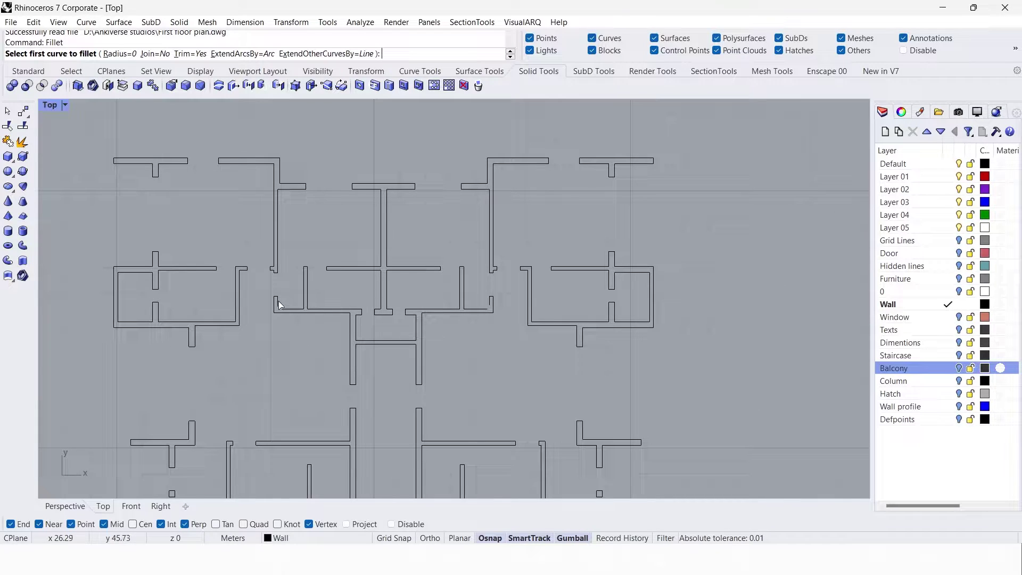
{"action": "left_click", "coordinate": [283, 308]}
{"action": "left_click", "coordinate": [285, 311]}
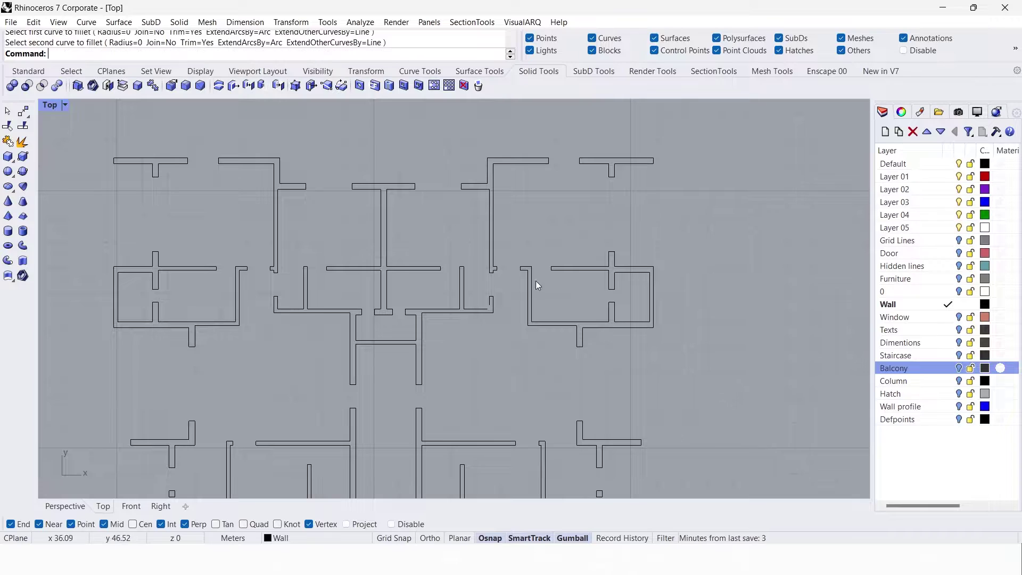
Fillet the matching open wall corner on the east side of the northern block's central rooms with radius 0.
{"action": "scroll", "coordinate": [466, 313], "scroll_direction": "up", "scroll_amount": 4}
{"action": "right_click", "coordinate": [484, 311]}
{"action": "left_click", "coordinate": [488, 305]}
{"action": "left_click", "coordinate": [488, 305]}
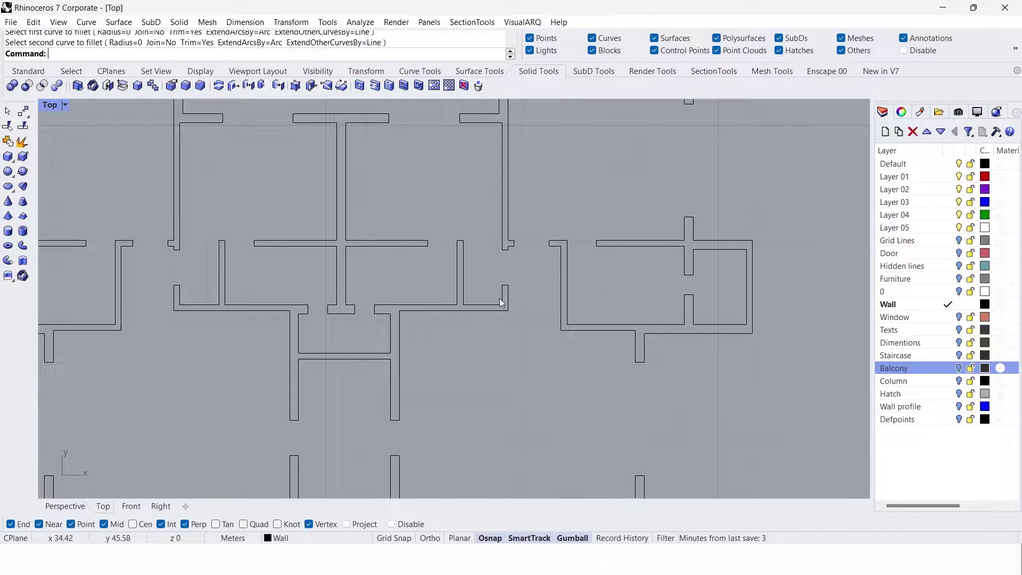
{"action": "left_click", "coordinate": [502, 299]}
Fillet the open wall corner just above the east end of the main corridor with radius 0.
{"action": "scroll", "coordinate": [467, 257], "scroll_direction": "down", "scroll_amount": 5}
{"action": "right_click_drag", "start_coordinate": [458, 292], "coordinate": [462, 281]}
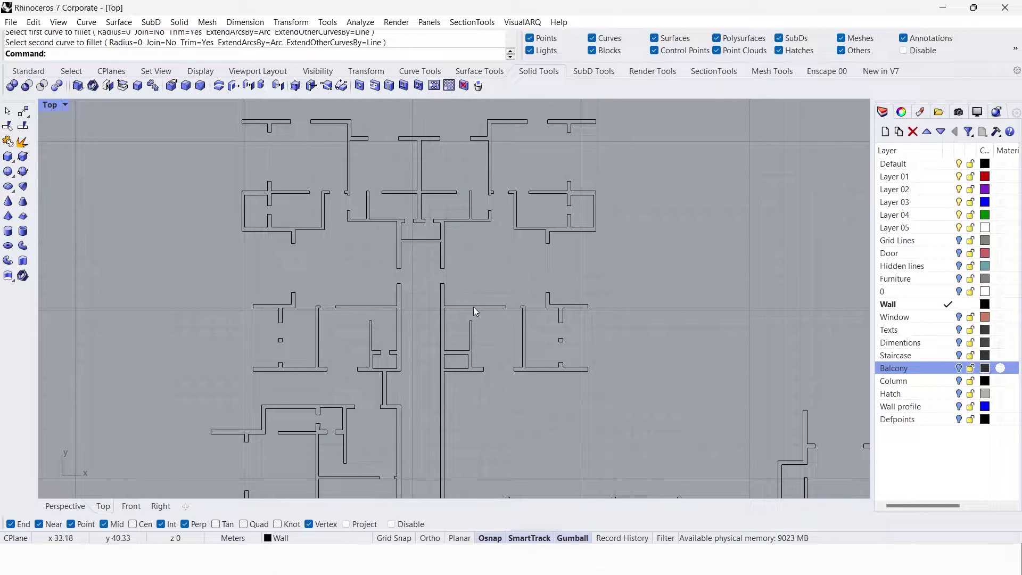
{"action": "scroll", "coordinate": [474, 305], "scroll_direction": "down", "scroll_amount": 5}
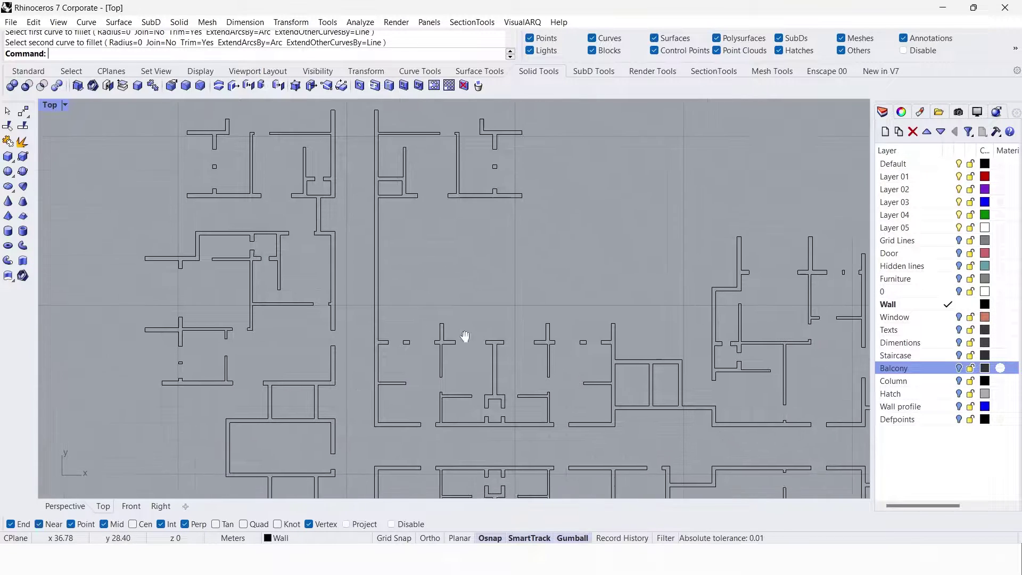
{"action": "mouse_move", "coordinate": [466, 337]}
{"action": "right_mouse_down"}
{"action": "mouse_move", "coordinate": [458, 247]}
{"action": "mouse_move", "coordinate": [472, 244]}
{"action": "right_mouse_up"}
{"action": "right_click_drag", "start_coordinate": [499, 347], "coordinate": [371, 364]}
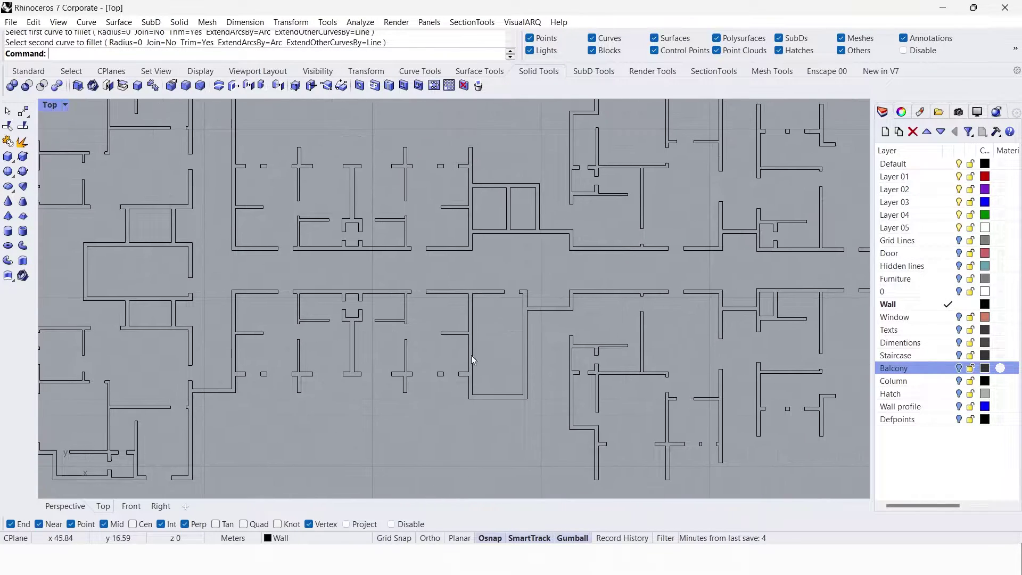
{"action": "scroll", "coordinate": [471, 356], "scroll_direction": "down", "scroll_amount": 10}
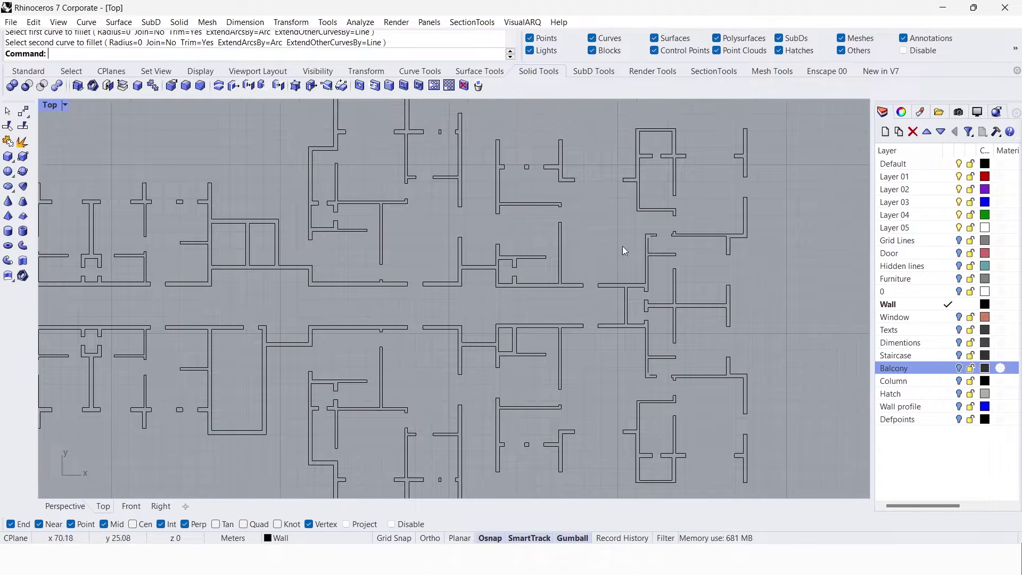
{"action": "scroll", "coordinate": [656, 238], "scroll_direction": "up", "scroll_amount": 8}
{"action": "right_click", "coordinate": [643, 249]}
{"action": "left_click", "coordinate": [637, 256]}
{"action": "left_click", "coordinate": [646, 235]}
{"action": "scroll", "coordinate": [646, 236], "scroll_direction": "down", "scroll_amount": 10}
{"action": "scroll", "coordinate": [636, 366], "scroll_direction": "up", "scroll_amount": 4}
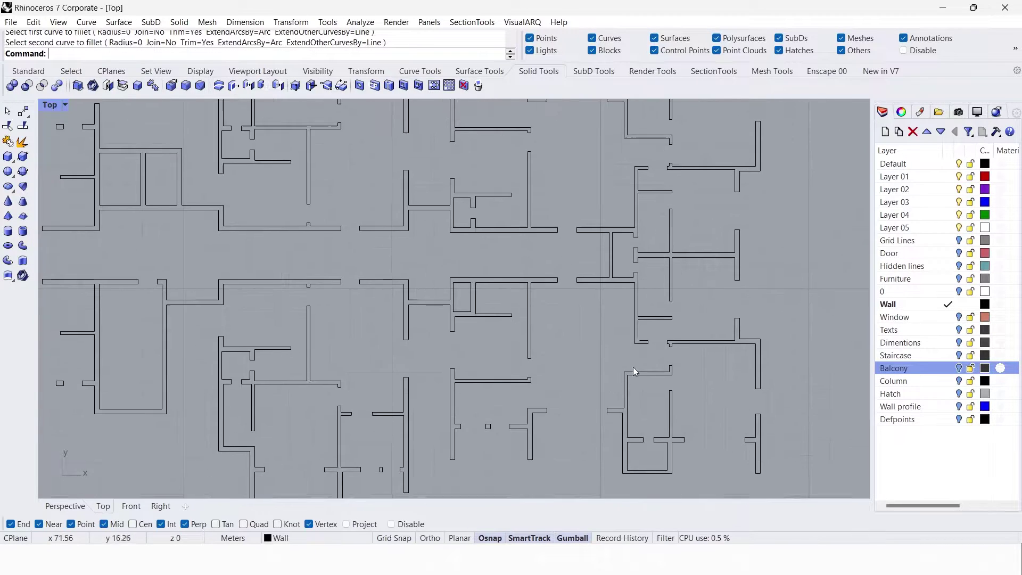
Show the Window and Door layers again and frame the northwest rooms of the plan.
{"action": "scroll", "coordinate": [633, 367], "scroll_direction": "down", "scroll_amount": 5}
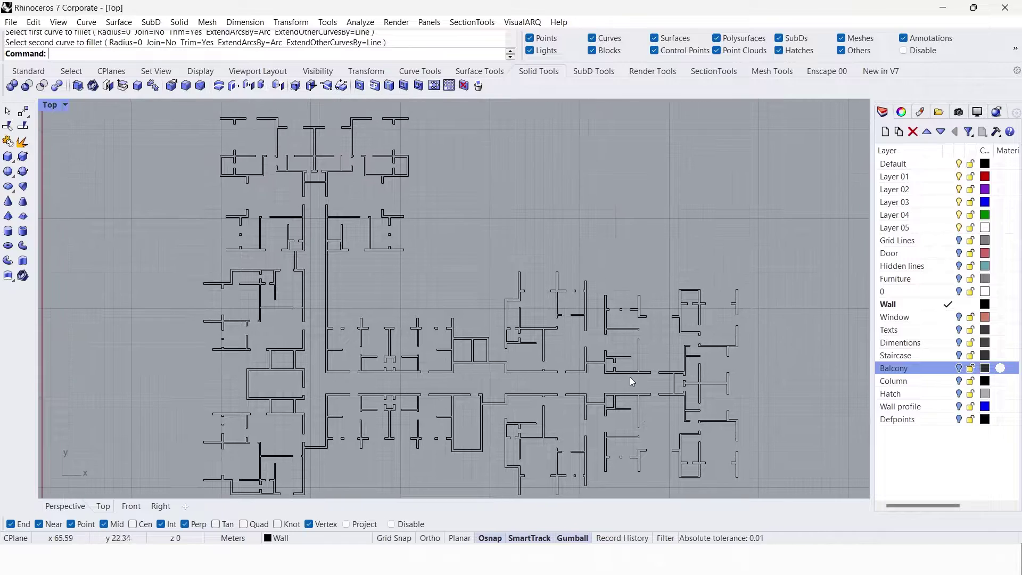
{"action": "scroll", "coordinate": [631, 377], "scroll_direction": "down", "scroll_amount": 2}
{"action": "scroll", "coordinate": [610, 369], "scroll_direction": "up", "scroll_amount": 2}
{"action": "right_click_drag", "start_coordinate": [626, 378], "coordinate": [614, 361]}
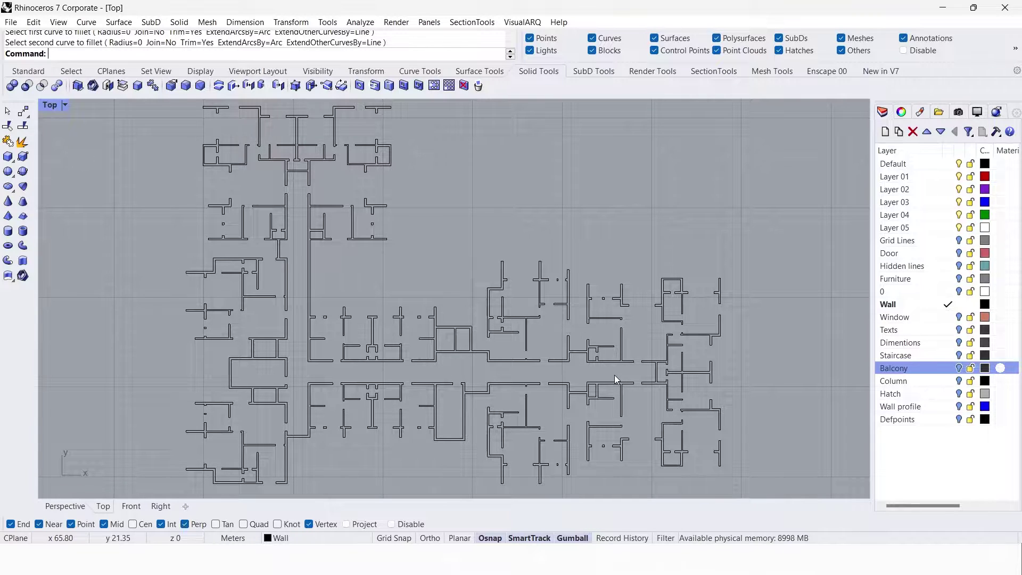
{"action": "scroll", "coordinate": [615, 374], "scroll_direction": "down", "scroll_amount": 1}
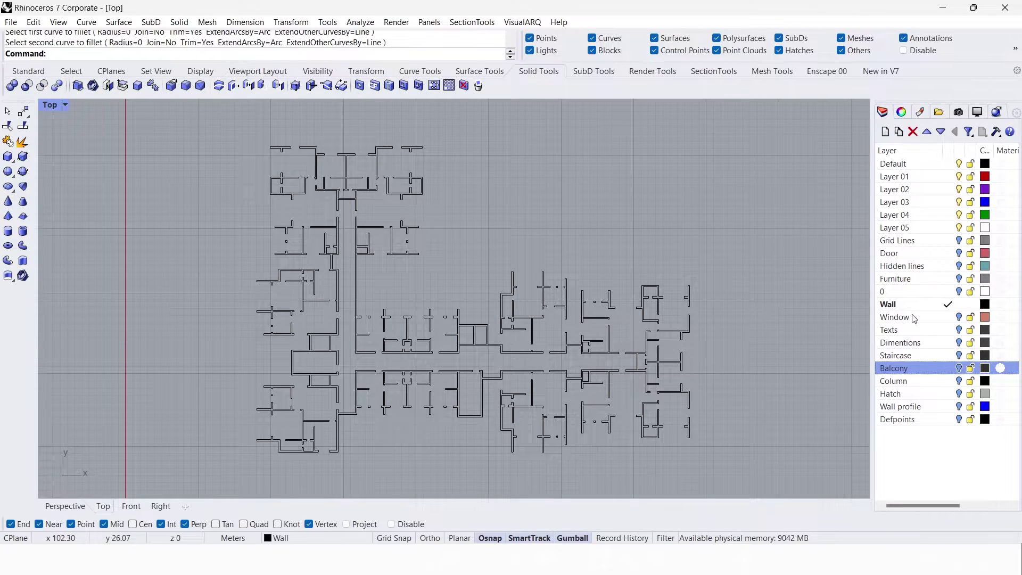
{"action": "left_click", "coordinate": [959, 317]}
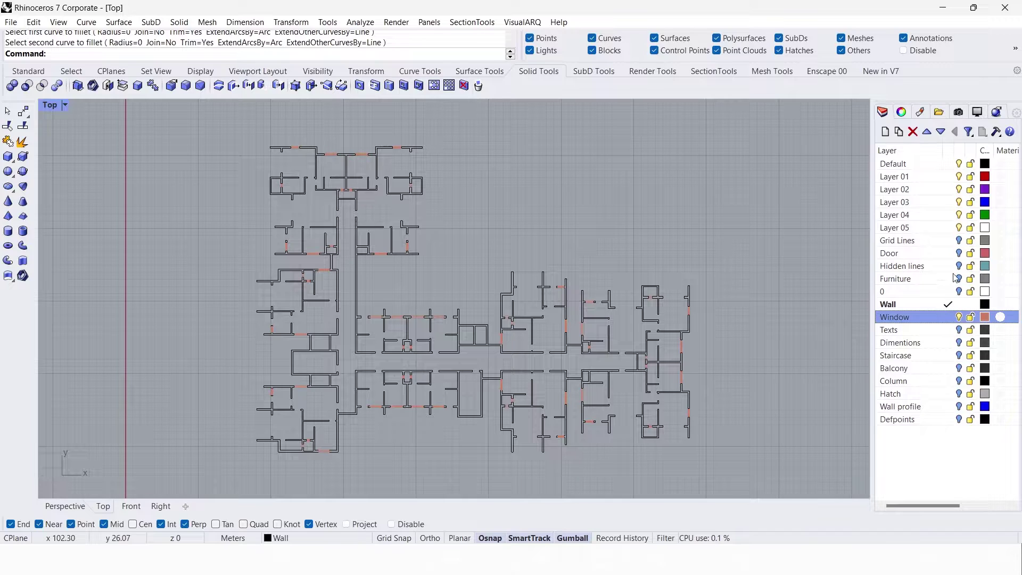
{"action": "left_click", "coordinate": [958, 254]}
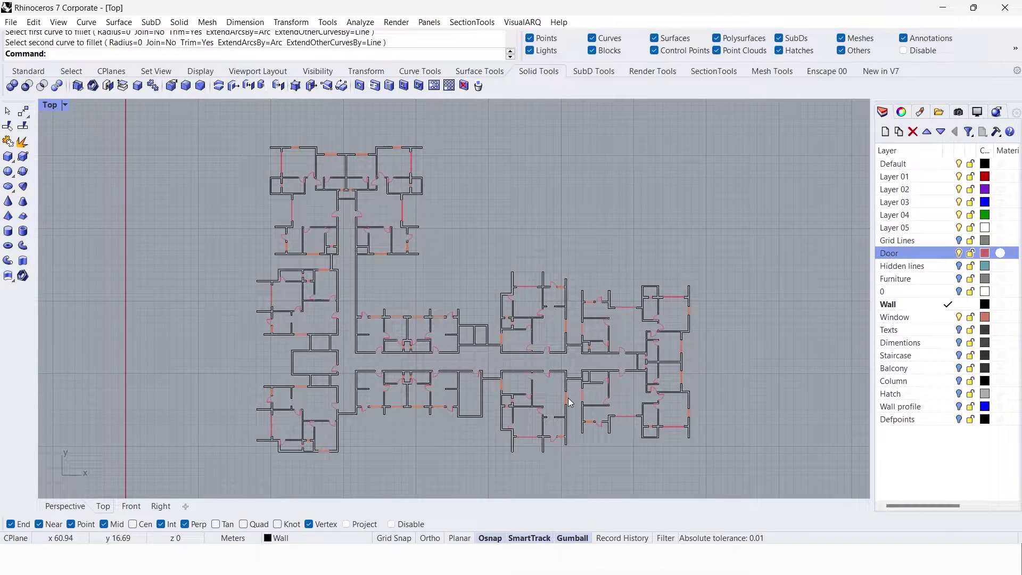
{"action": "scroll", "coordinate": [272, 148], "scroll_direction": "up", "scroll_amount": 5}
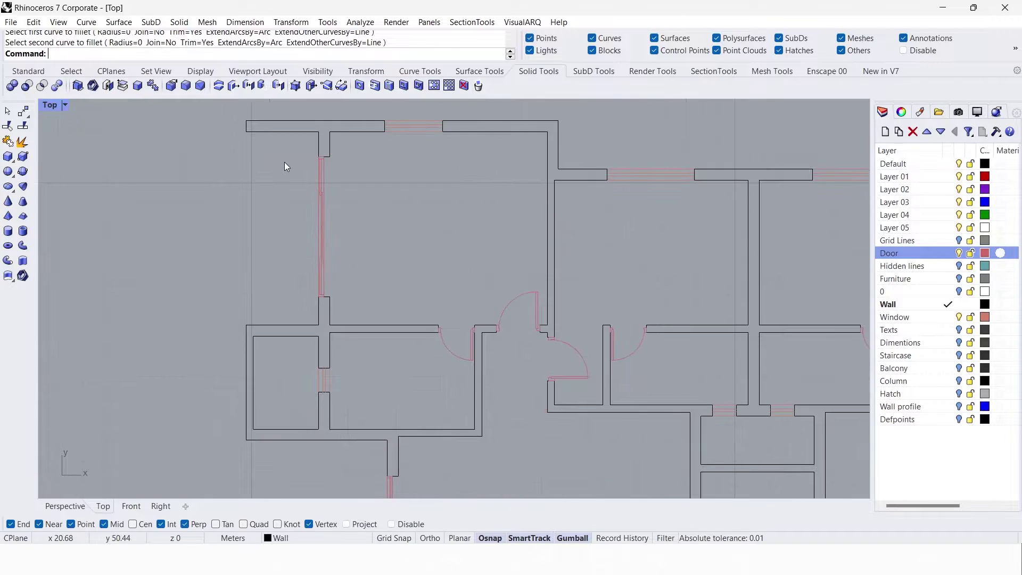
{"action": "right_click_drag", "start_coordinate": [744, 254], "coordinate": [708, 254]}
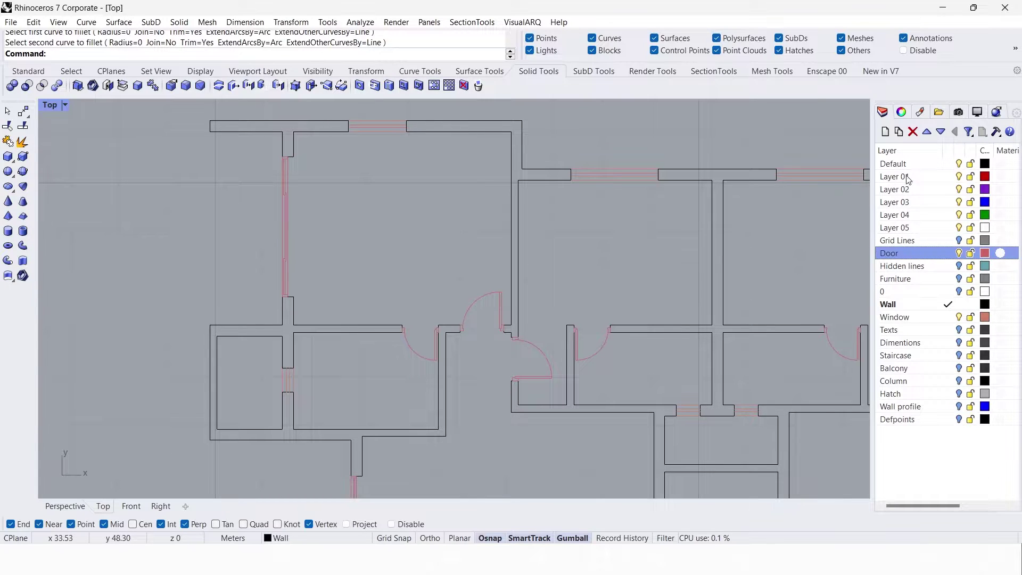
Add a new layer named "Door profile" directly below the Door layer.
{"action": "left_click", "coordinate": [885, 131]}
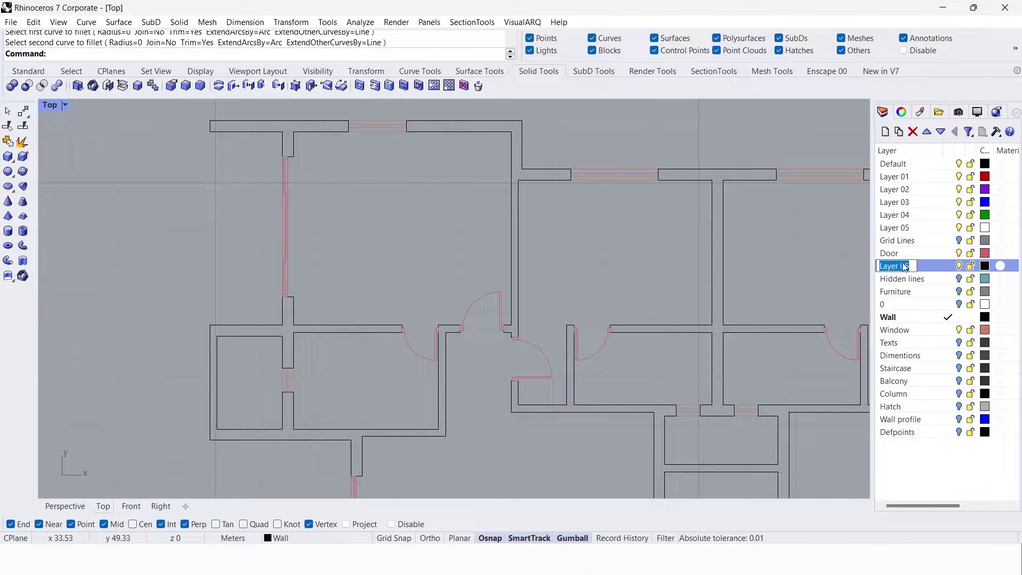
{"action": "type", "text": "d"}
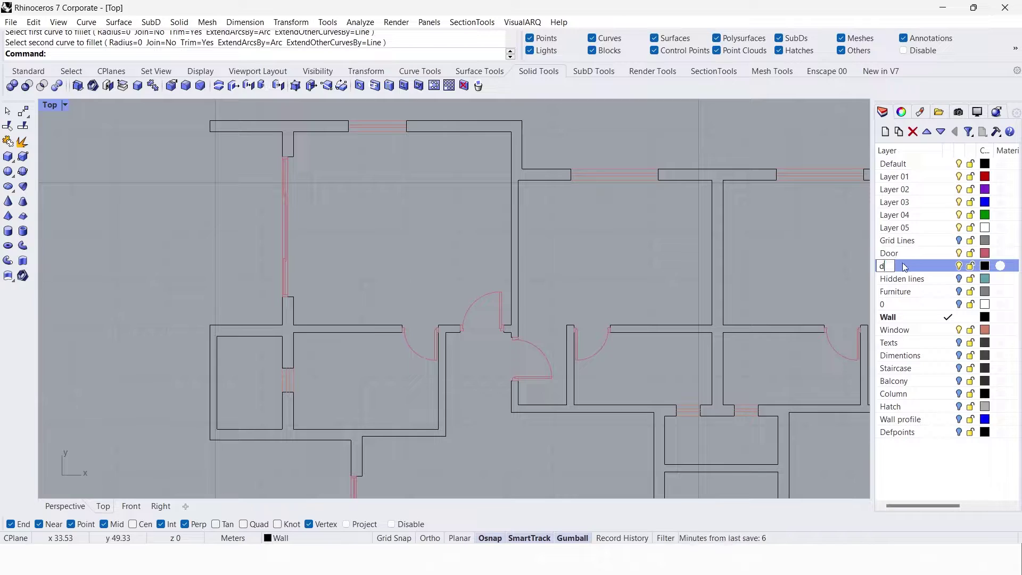
{"action": "type", "text": "Door profil"}
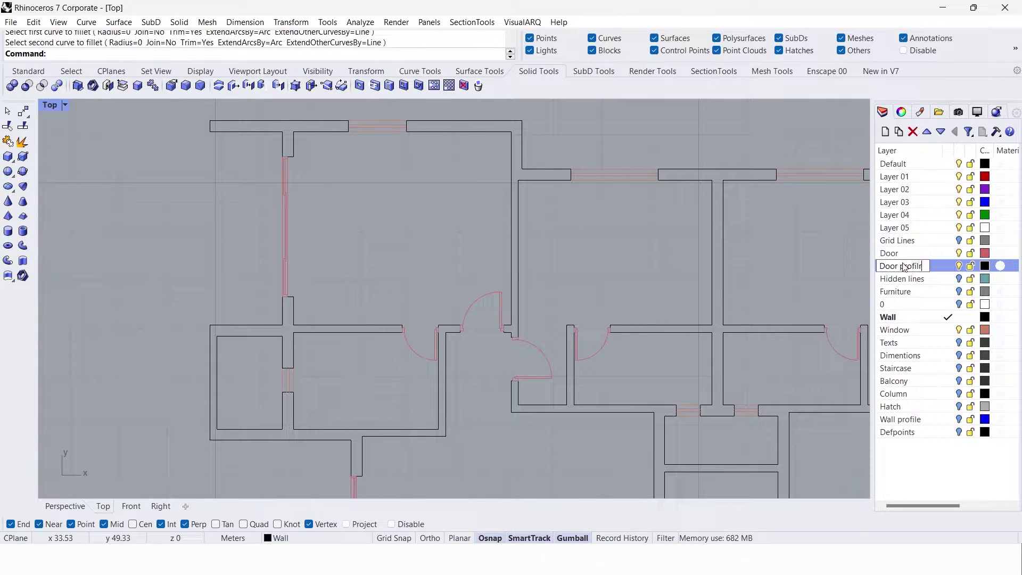
{"action": "type", "text": "e"}
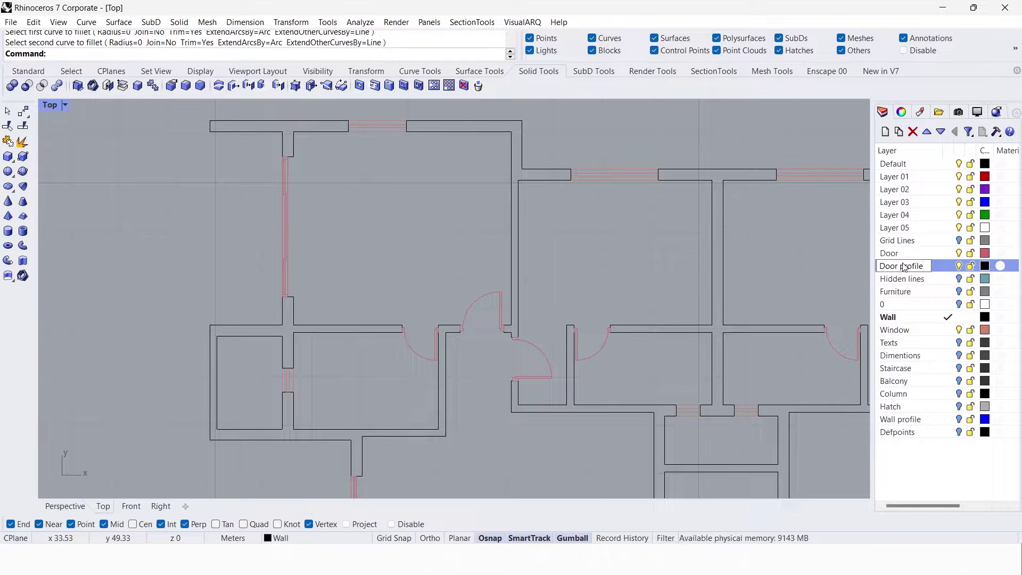
{"action": "key", "text": "Return"}
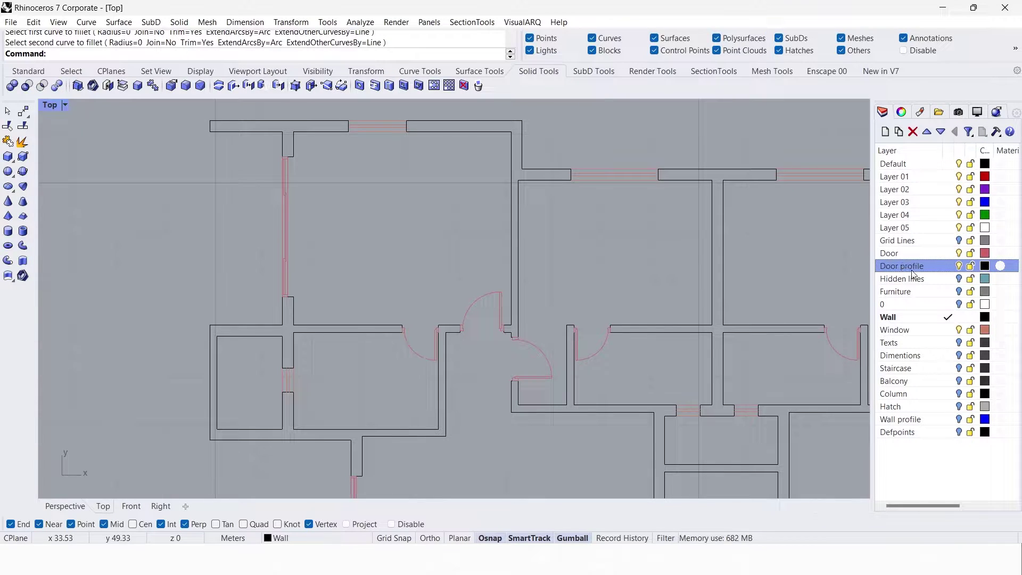
Make the Door profile layer current and set its colour to blue.
{"action": "left_click", "coordinate": [938, 266]}
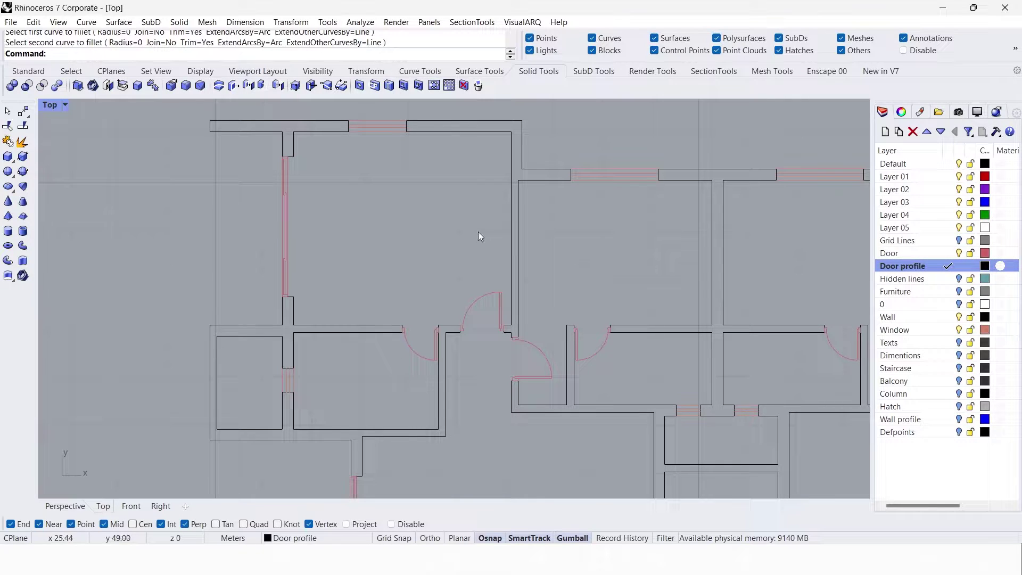
{"action": "left_click", "coordinate": [985, 266]}
{"action": "left_click", "coordinate": [740, 335]}
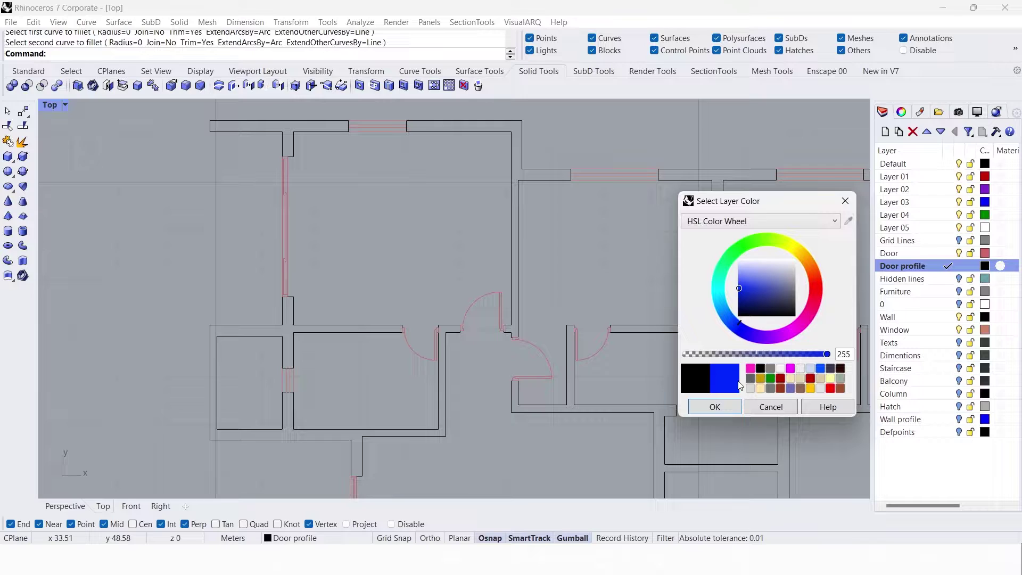
{"action": "left_click", "coordinate": [715, 407]}
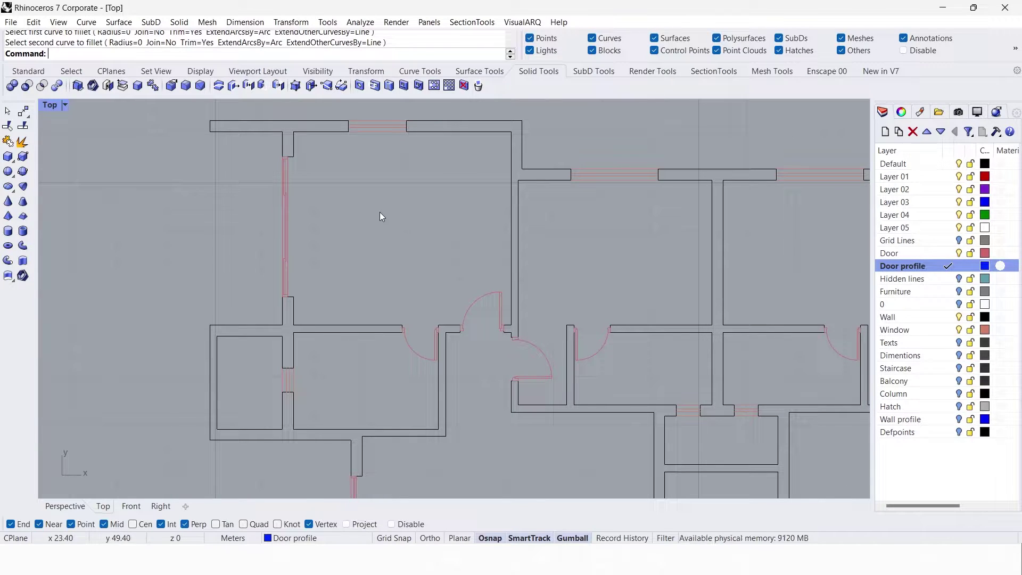
Draw a corner-to-corner rectangle filling the tall sliding door opening in the west wall of the large northwest room.
{"action": "type", "text": "Rectangle"}
{"action": "key", "text": "Return"}
{"action": "left_click", "coordinate": [283, 157]}
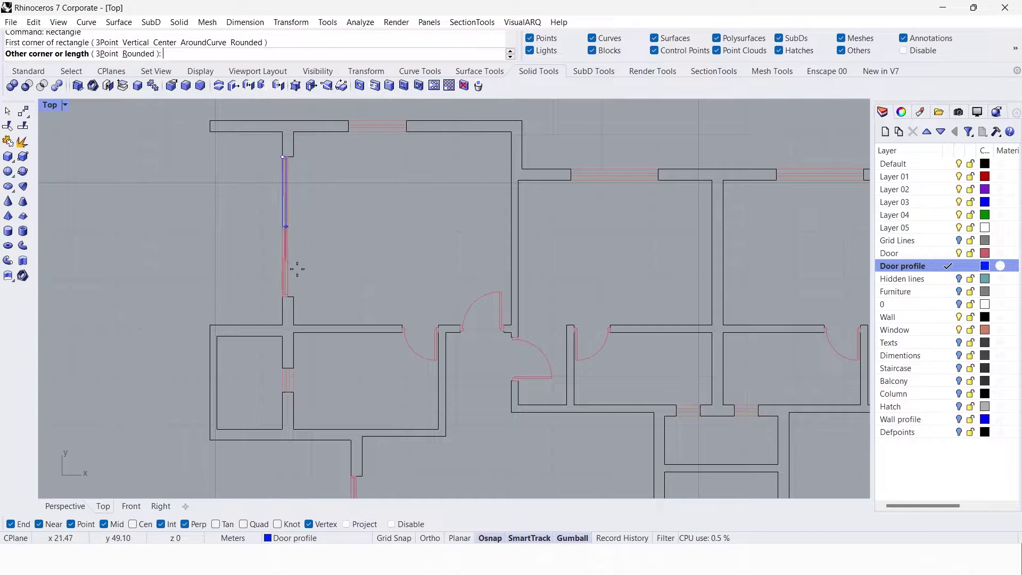
{"action": "left_click", "coordinate": [292, 297]}
{"action": "scroll", "coordinate": [346, 278], "scroll_direction": "up", "scroll_amount": 3}
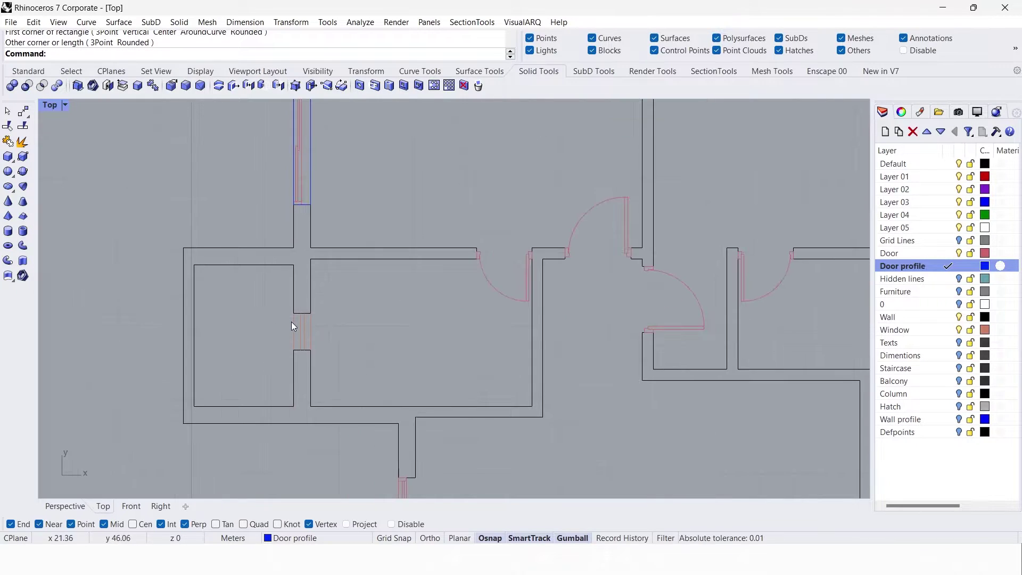
Draw rectangles across the hinged door openings of the northwest rooms, spanning the full wall thickness.
{"action": "key", "text": "Return"}
{"action": "left_click", "coordinate": [476, 248]}
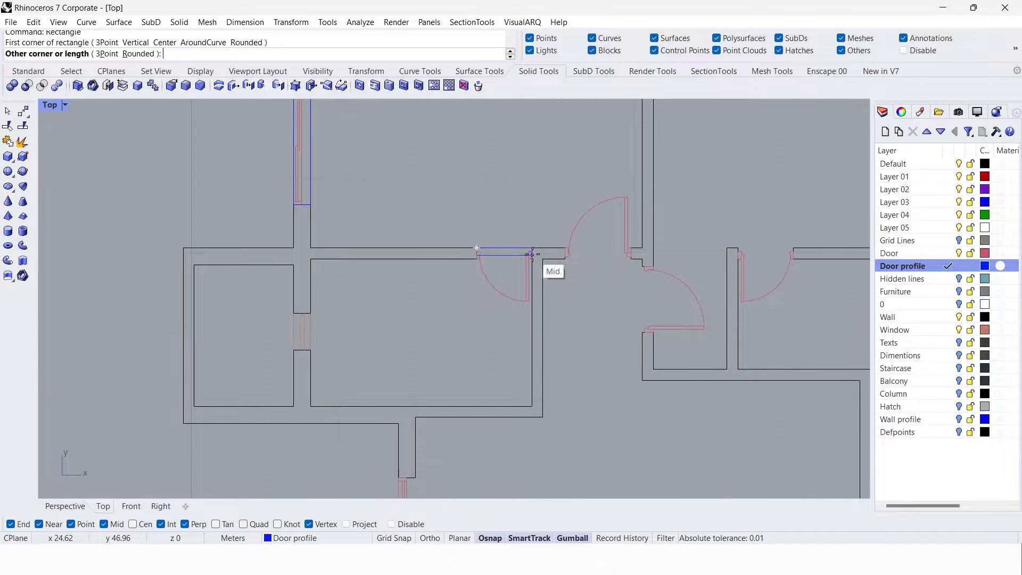
{"action": "scroll", "coordinate": [543, 255], "scroll_direction": "up", "scroll_amount": 3}
{"action": "left_click", "coordinate": [606, 270]}
{"action": "key", "text": "Return"}
{"action": "left_click", "coordinate": [409, 289]}
{"action": "left_click", "coordinate": [425, 389]}
{"action": "key", "text": "Return"}
{"action": "left_click", "coordinate": [553, 262]}
{"action": "left_click", "coordinate": [635, 279]}
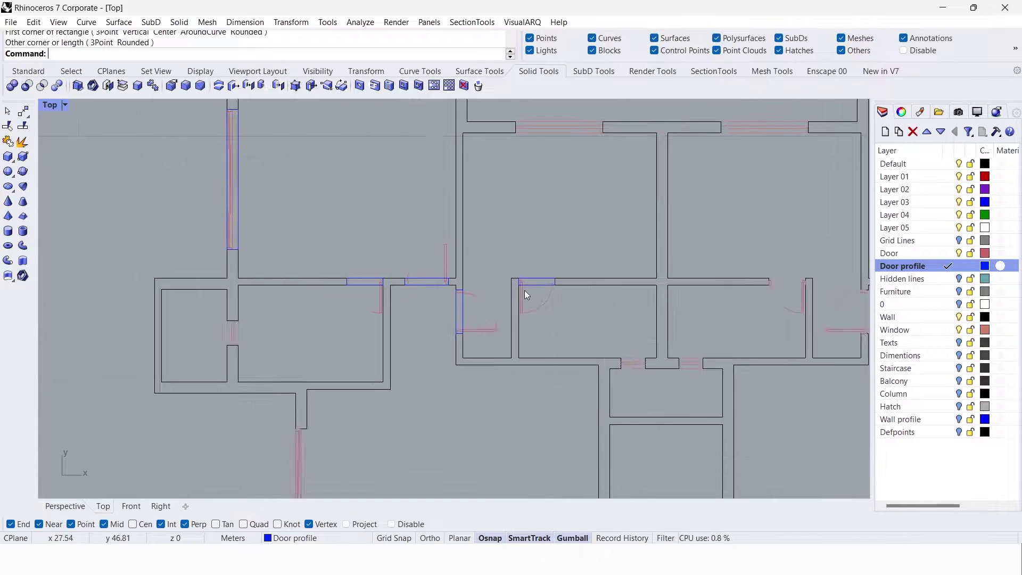
Draw matching rectangles across the hinged door openings of the northern block's northeast rooms.
{"action": "key", "text": "Return"}
{"action": "scroll", "coordinate": [625, 333], "scroll_direction": "down", "scroll_amount": 3}
{"action": "scroll", "coordinate": [640, 306], "scroll_direction": "up", "scroll_amount": 3}
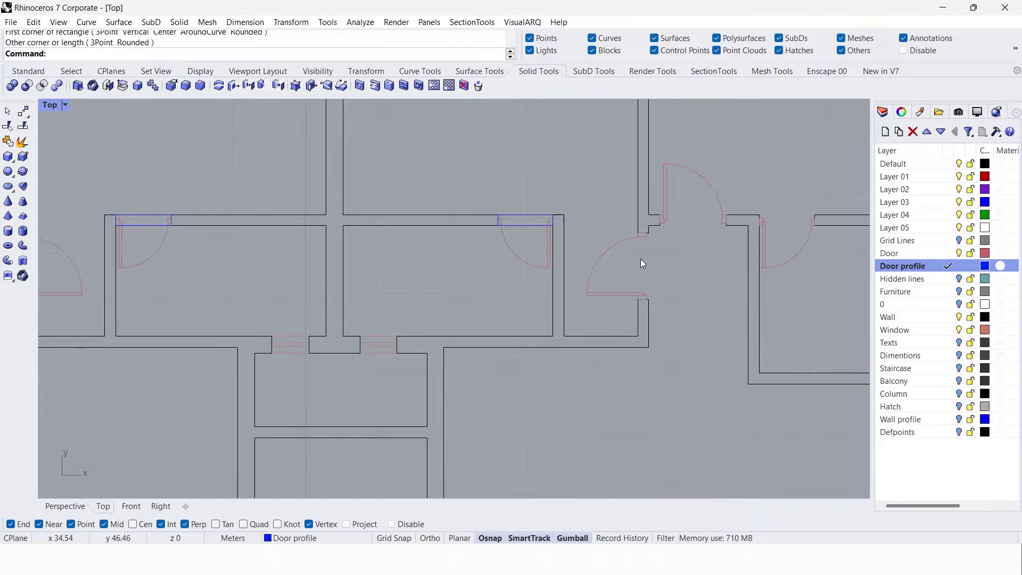
{"action": "left_click", "coordinate": [638, 233]}
{"action": "left_click", "coordinate": [654, 305]}
{"action": "key", "text": "Return"}
{"action": "left_click", "coordinate": [660, 215]}
{"action": "left_click", "coordinate": [727, 225]}
{"action": "key", "text": "Return"}
{"action": "left_click", "coordinate": [580, 265]}
{"action": "left_click", "coordinate": [651, 274]}
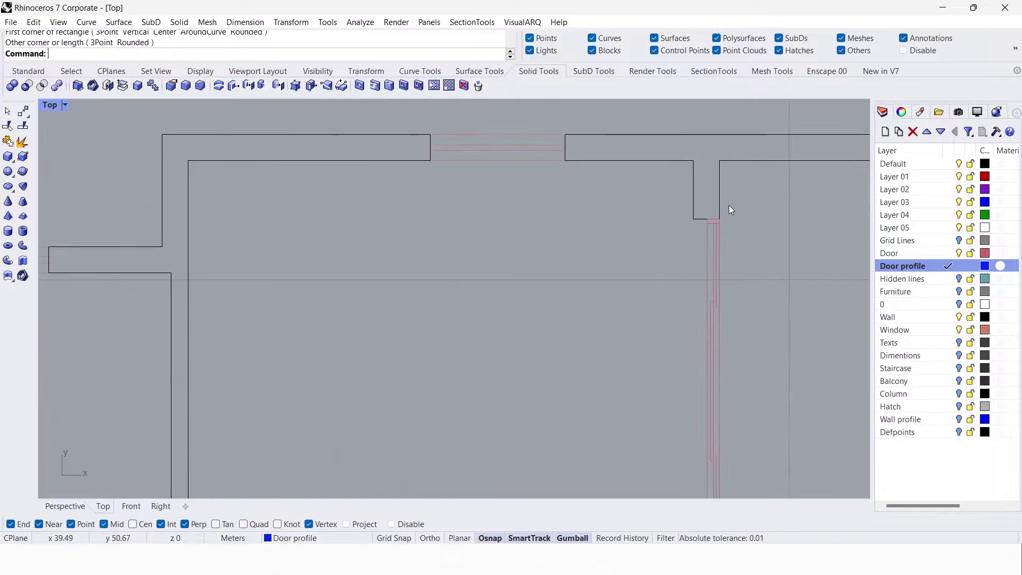
Draw a rectangle filling the tall sliding door opening in the east wall of the large northeast room.
{"action": "left_click", "coordinate": [694, 219]}
{"action": "left_click", "coordinate": [708, 367]}
{"action": "scroll", "coordinate": [699, 348], "scroll_direction": "down", "scroll_amount": 3}
{"action": "scroll", "coordinate": [692, 341], "scroll_direction": "up", "scroll_amount": 3}
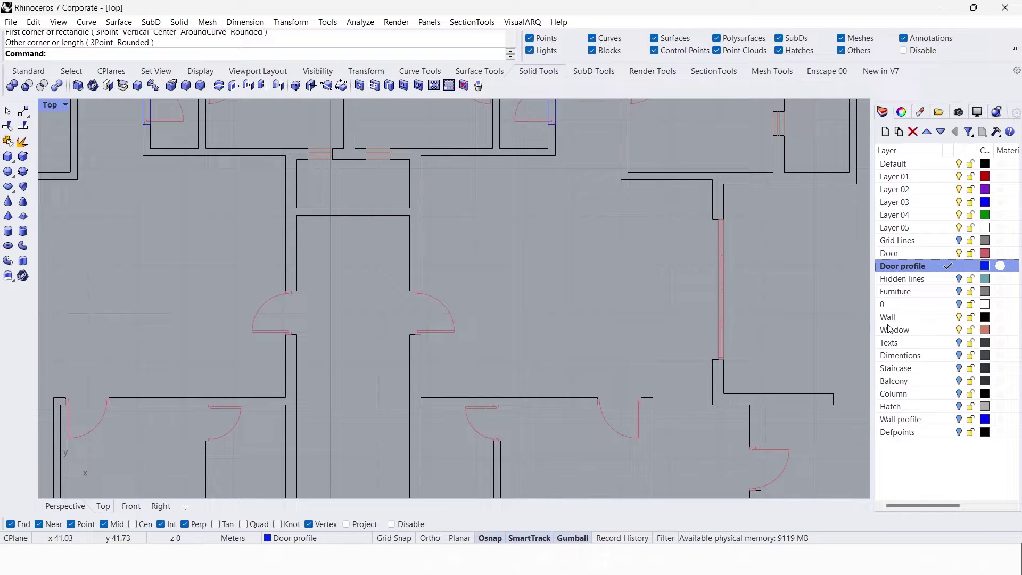
Hide the Window layer.
{"action": "left_click", "coordinate": [915, 330]}
{"action": "scroll", "coordinate": [682, 327], "scroll_direction": "down", "scroll_amount": 2}
{"action": "scroll", "coordinate": [682, 326], "scroll_direction": "up", "scroll_amount": 3}
{"action": "scroll", "coordinate": [525, 364], "scroll_direction": "down", "scroll_amount": 3}
{"action": "scroll", "coordinate": [346, 366], "scroll_direction": "up", "scroll_amount": 3}
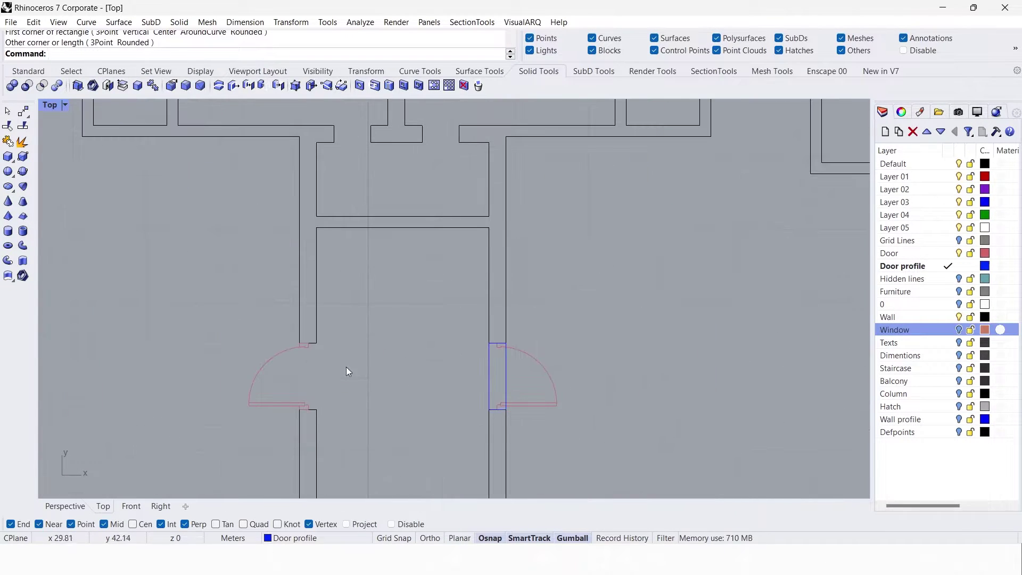
{"action": "scroll", "coordinate": [399, 380], "scroll_direction": "down", "scroll_amount": 2}
{"action": "scroll", "coordinate": [398, 380], "scroll_direction": "up", "scroll_amount": 3}
{"action": "scroll", "coordinate": [393, 382], "scroll_direction": "down", "scroll_amount": 3}
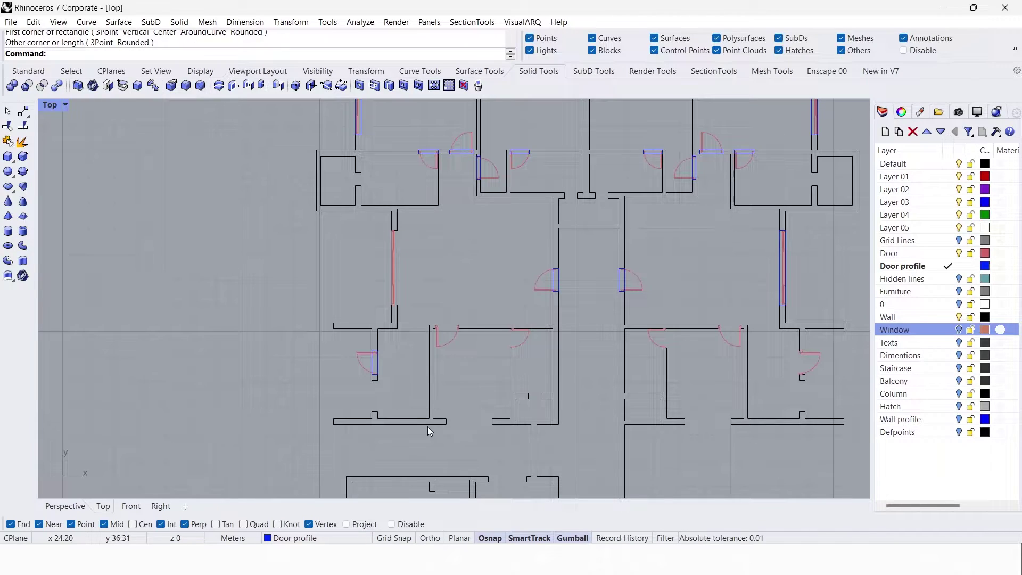
{"action": "scroll", "coordinate": [453, 342], "scroll_direction": "up", "scroll_amount": 1}
{"action": "scroll", "coordinate": [453, 342], "scroll_direction": "up", "scroll_amount": 5}
{"action": "key", "text": "Return"}
{"action": "left_click", "coordinate": [331, 149]}
{"action": "left_click", "coordinate": [343, 288]}
{"action": "key", "text": "ctrl+z"}
Draw a rectangle filling the sliding door opening in the northern block's west wall, south of the northwest rooms.
{"action": "key", "text": "Return"}
{"action": "left_click", "coordinate": [331, 149]}
{"action": "left_click", "coordinate": [343, 287]}
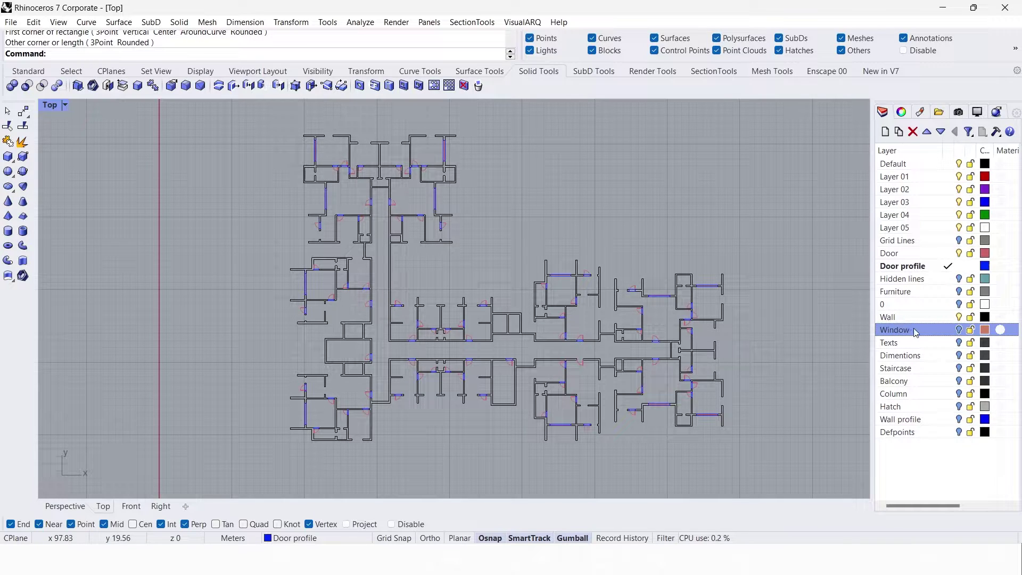
Make the Wall layer current and hide the Door profile and Door layers.
{"action": "double_click", "coordinate": [930, 319]}
{"action": "left_click", "coordinate": [958, 264]}
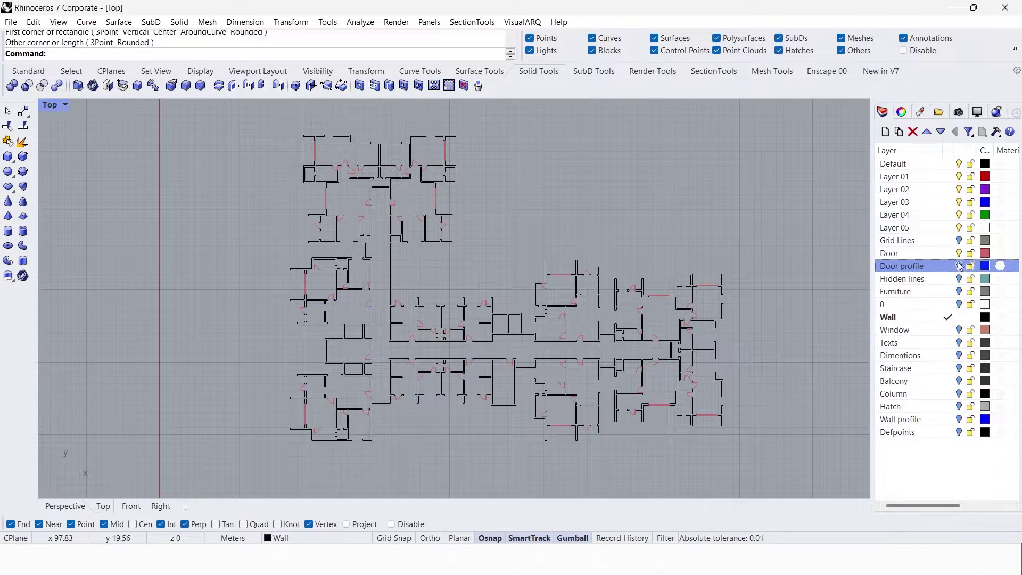
{"action": "left_click", "coordinate": [958, 253]}
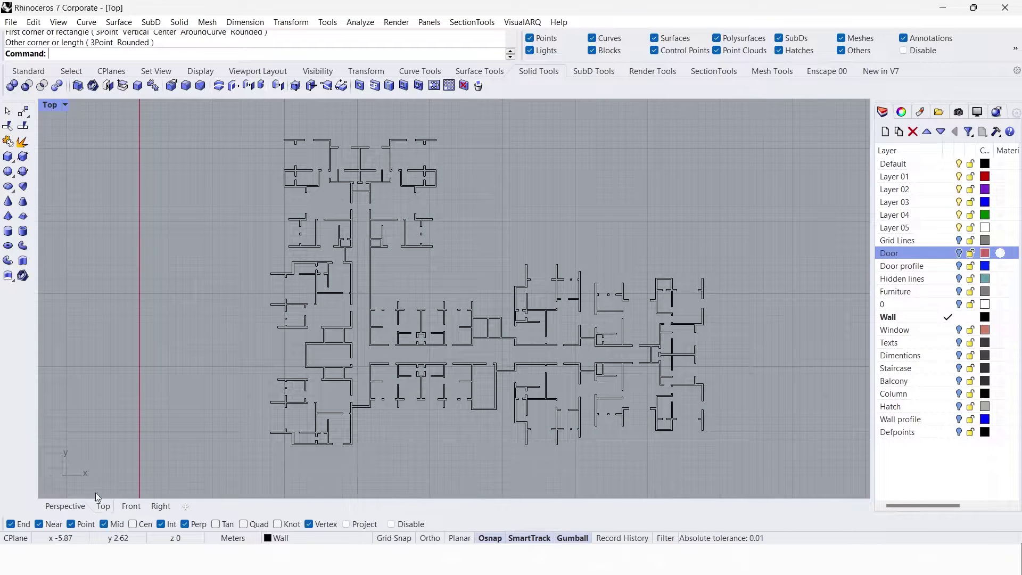
In the Perspective view, create planar surfaces with PlanarSrf from all objects on the Wall layer, accepting curve boolean processing.
{"action": "left_click", "coordinate": [66, 506]}
{"action": "scroll", "coordinate": [362, 345], "scroll_direction": "up", "scroll_amount": 8}
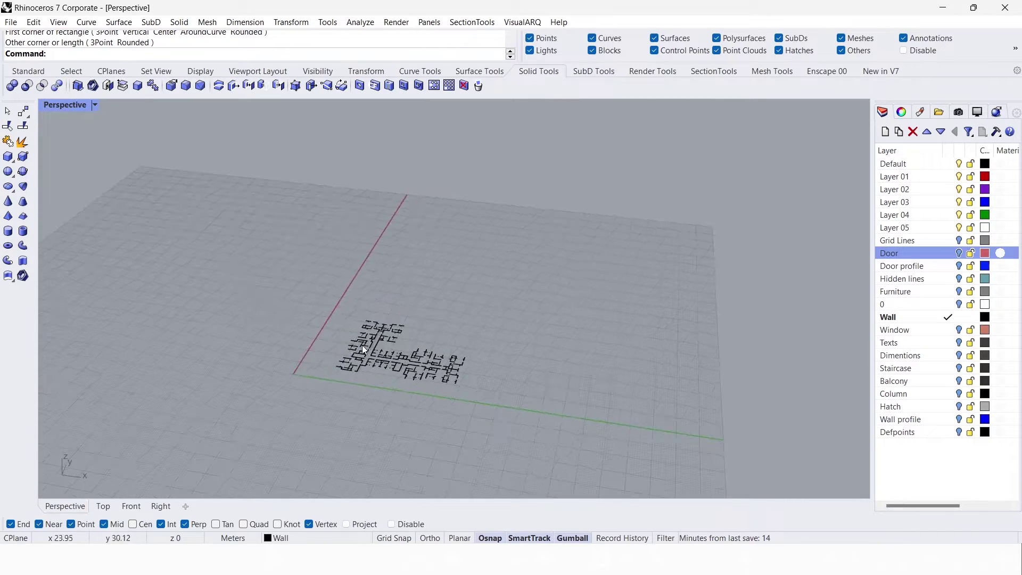
{"action": "right_click", "coordinate": [889, 318]}
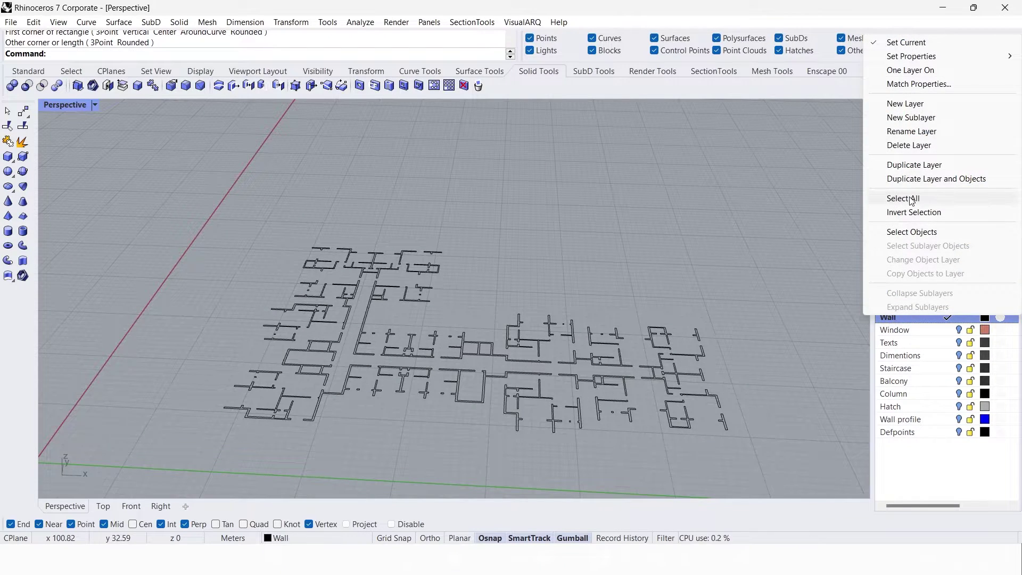
{"action": "left_click", "coordinate": [916, 235]}
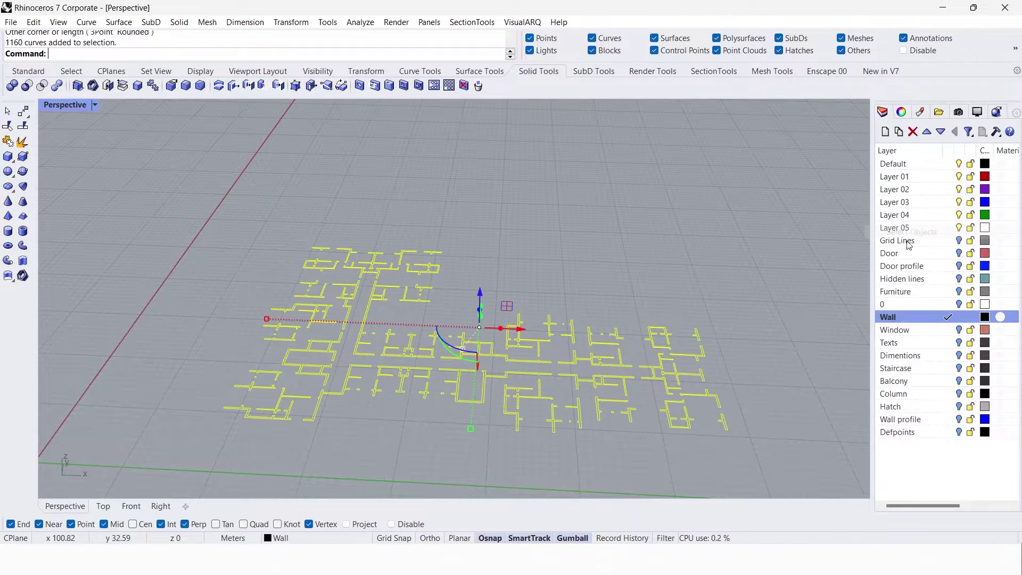
{"action": "right_click_drag", "start_coordinate": [701, 350], "coordinate": [574, 382]}
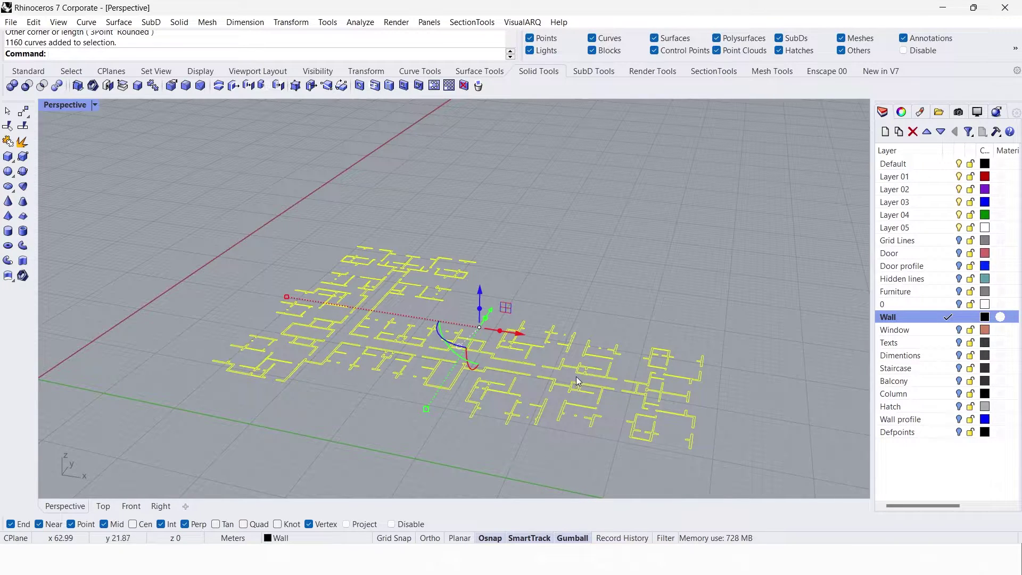
{"action": "type", "text": "lan"}
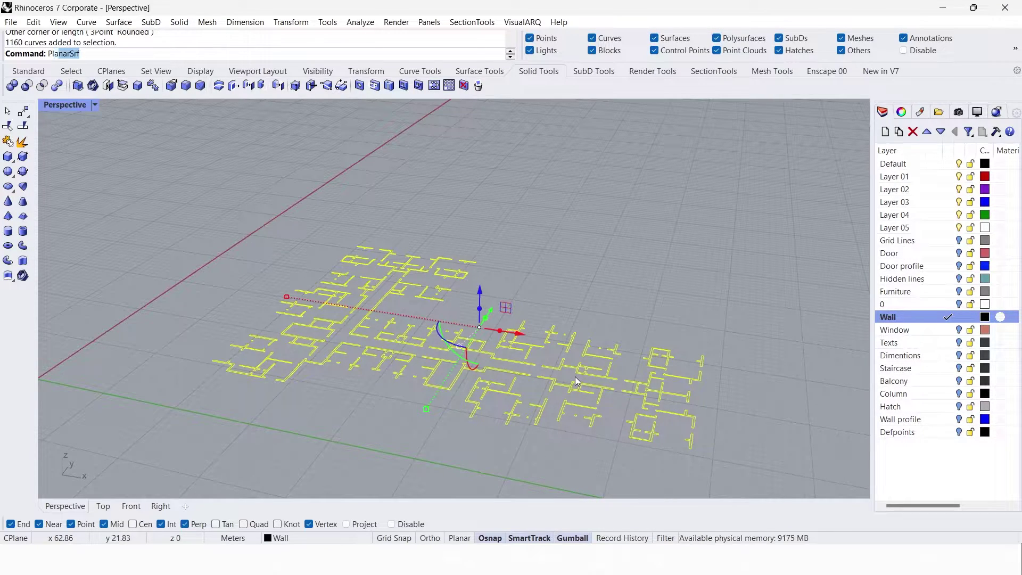
{"action": "left_click", "coordinate": [65, 120]}
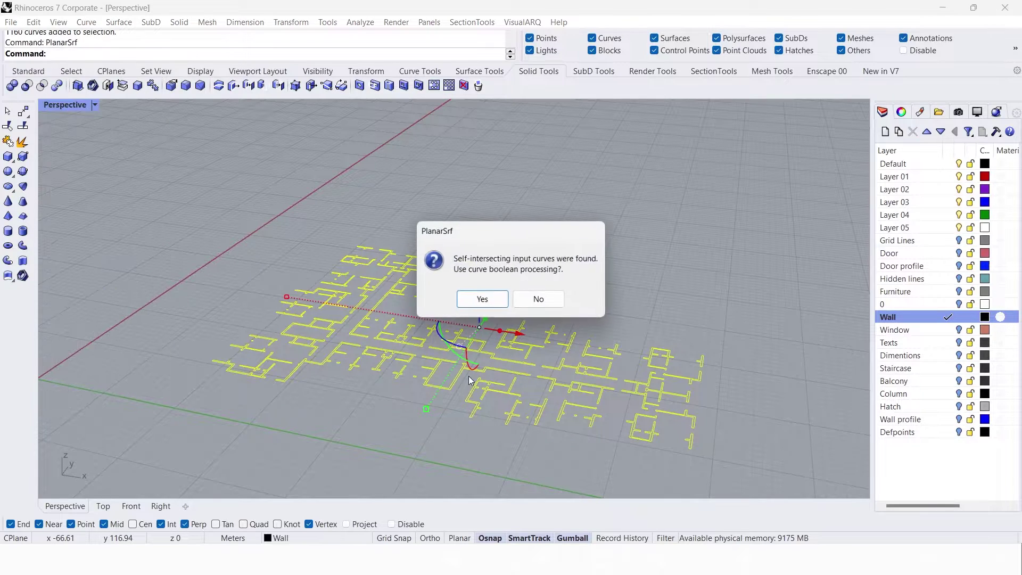
{"action": "left_click", "coordinate": [470, 299]}
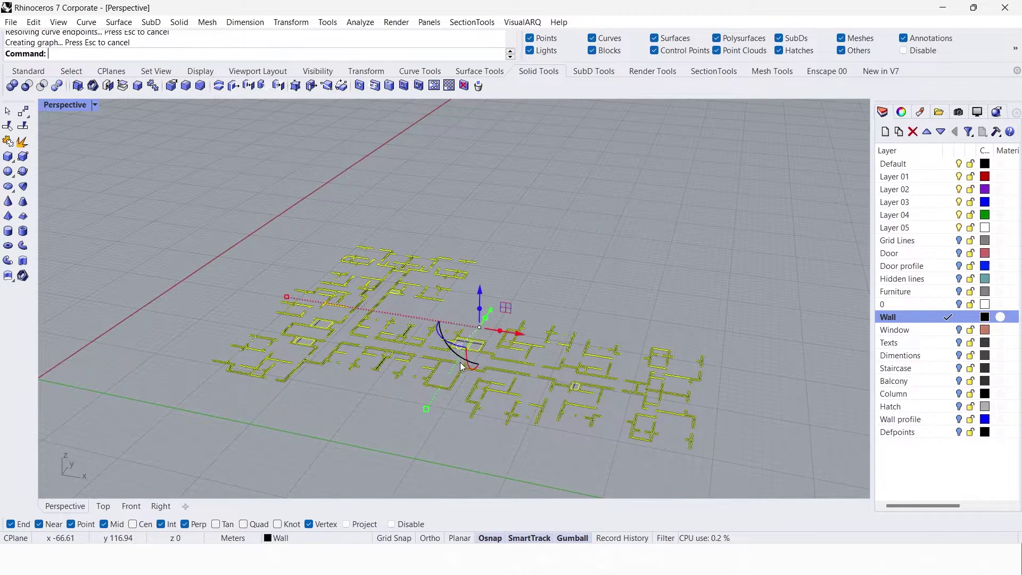
Show the plan from the Top view in Shaded display mode and select the last created objects.
{"action": "scroll", "coordinate": [432, 353], "scroll_direction": "up", "scroll_amount": 3}
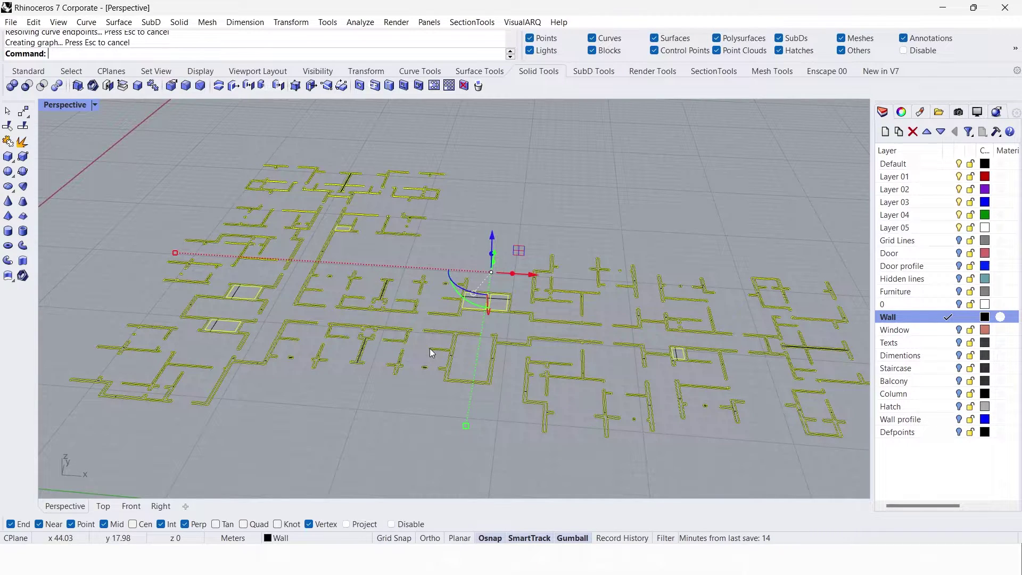
{"action": "key", "text": "ctrl+F1"}
{"action": "key", "text": "ctrl+alt+s"}
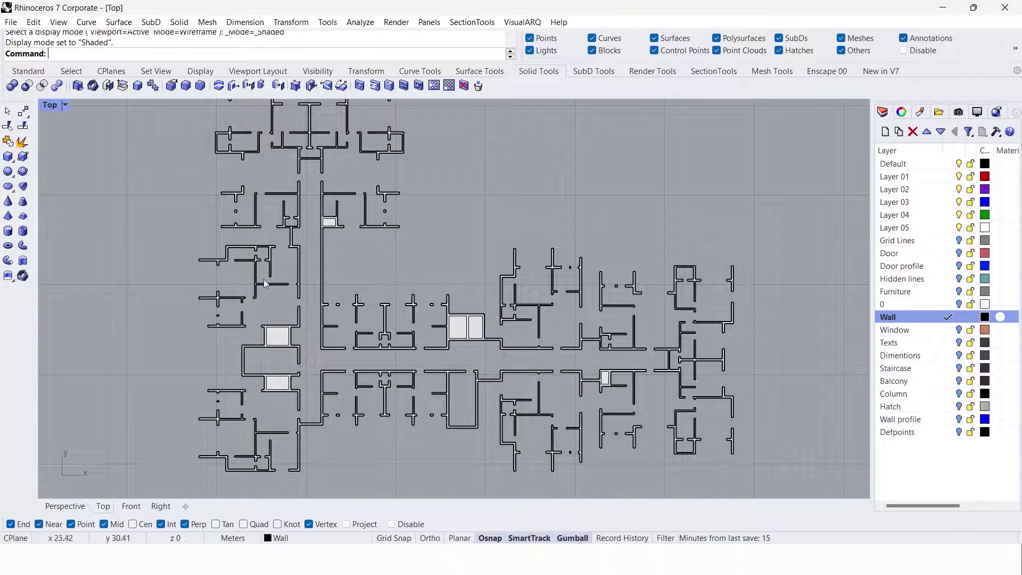
{"action": "left_click", "coordinate": [76, 72]}
{"action": "left_click", "coordinate": [89, 87]}
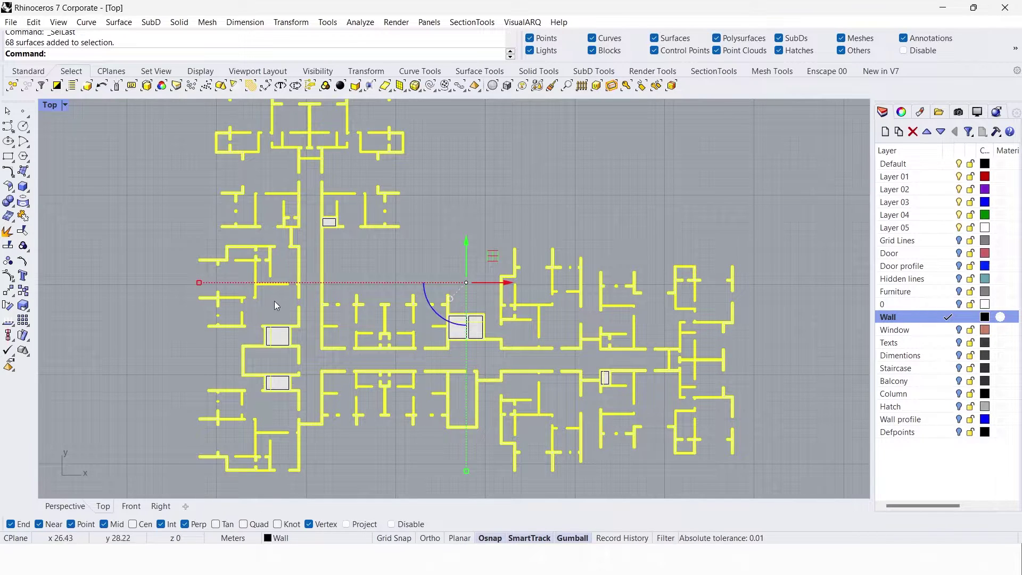
Add a new layer named "3d Wall" below the Wall layer.
{"action": "left_click", "coordinate": [885, 132]}
{"action": "type", "text": "#"}
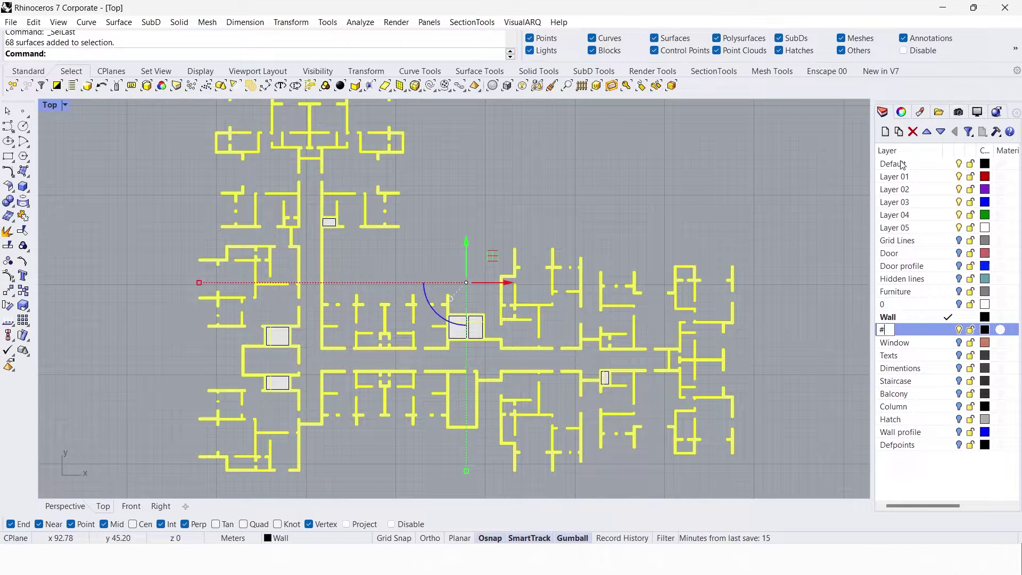
{"action": "type", "text": "3d Wall"}
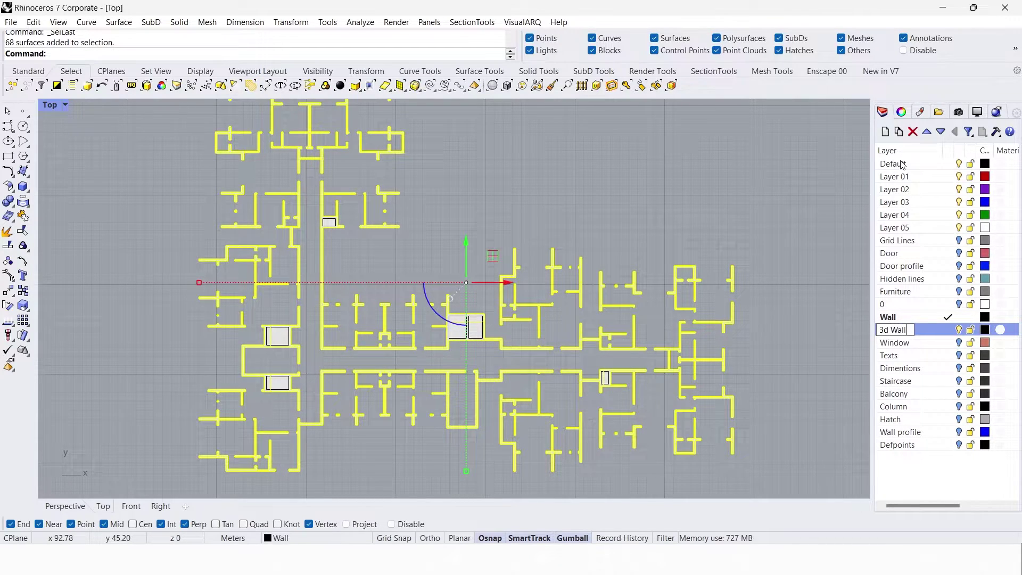
{"action": "key", "text": "Return"}
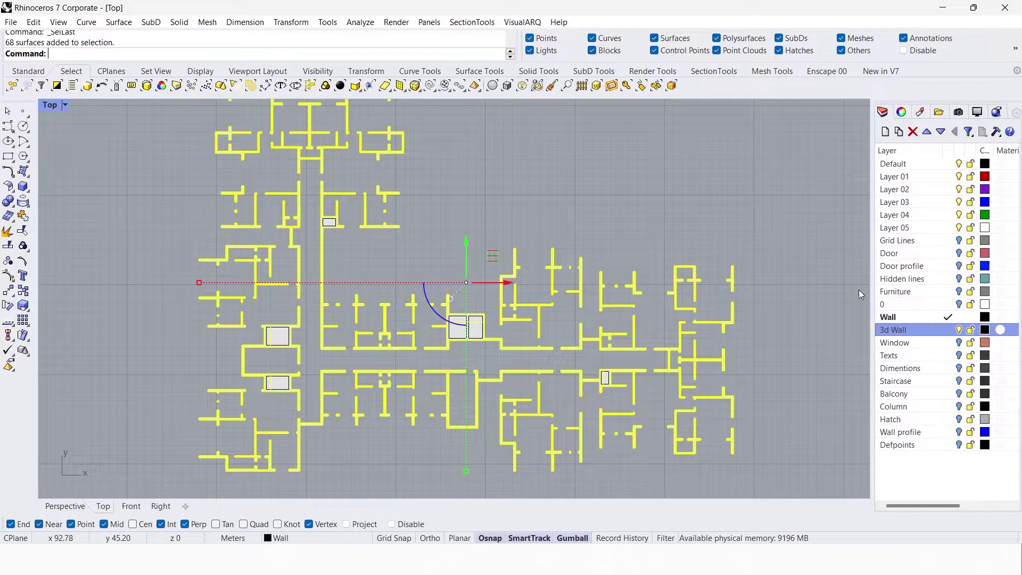
Move the selected wall surfaces to the 3d Wall layer and clear the selection.
{"action": "right_click", "coordinate": [930, 330]}
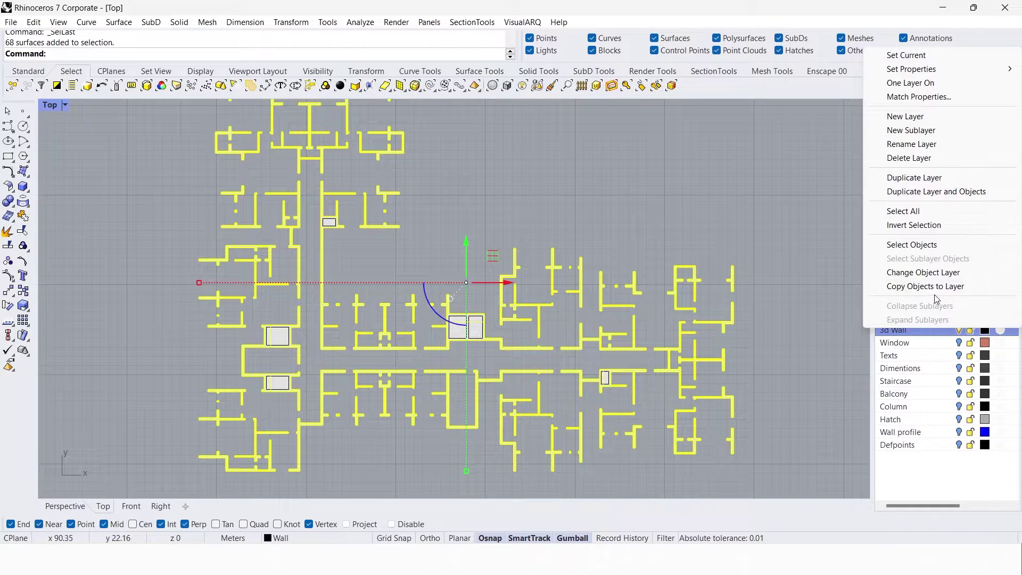
{"action": "left_click", "coordinate": [923, 277]}
{"action": "key", "text": "Escape"}
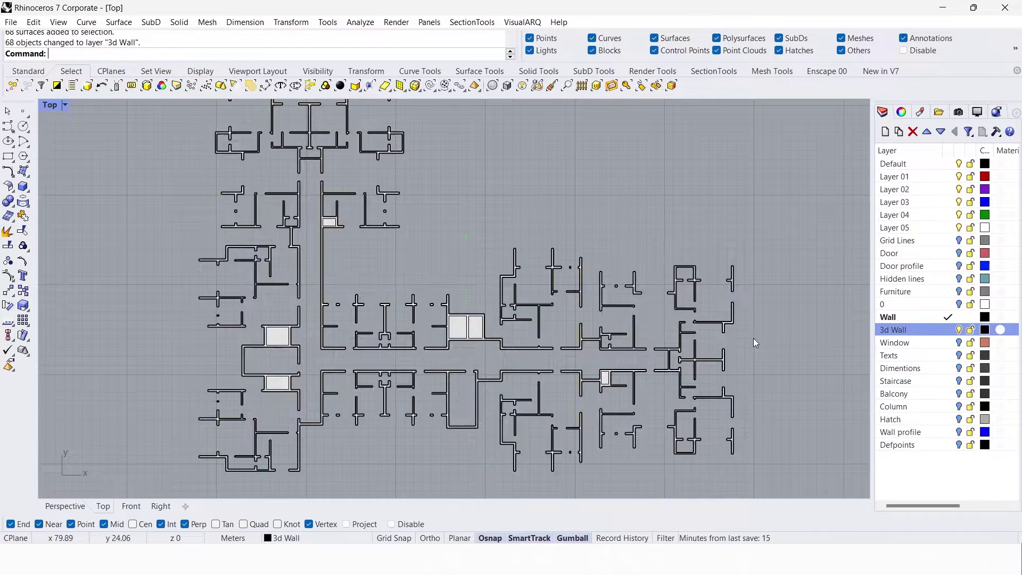
Select the four wall surfaces that enclose filled rooms: the west core, central block, lower east wing and vertical corridor.
{"action": "scroll", "coordinate": [270, 339], "scroll_direction": "up", "scroll_amount": 4}
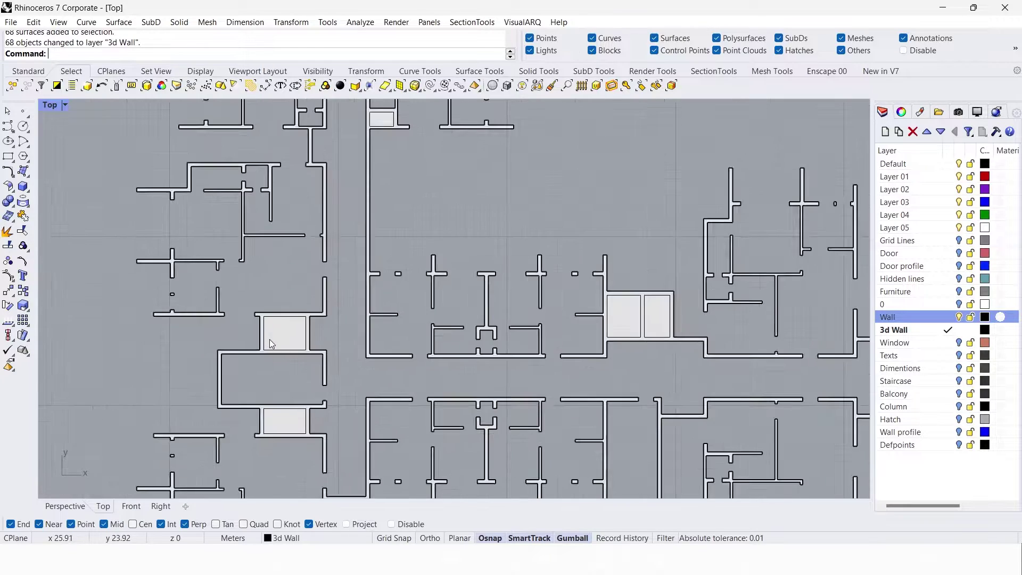
{"action": "scroll", "coordinate": [295, 330], "scroll_direction": "down", "scroll_amount": 1}
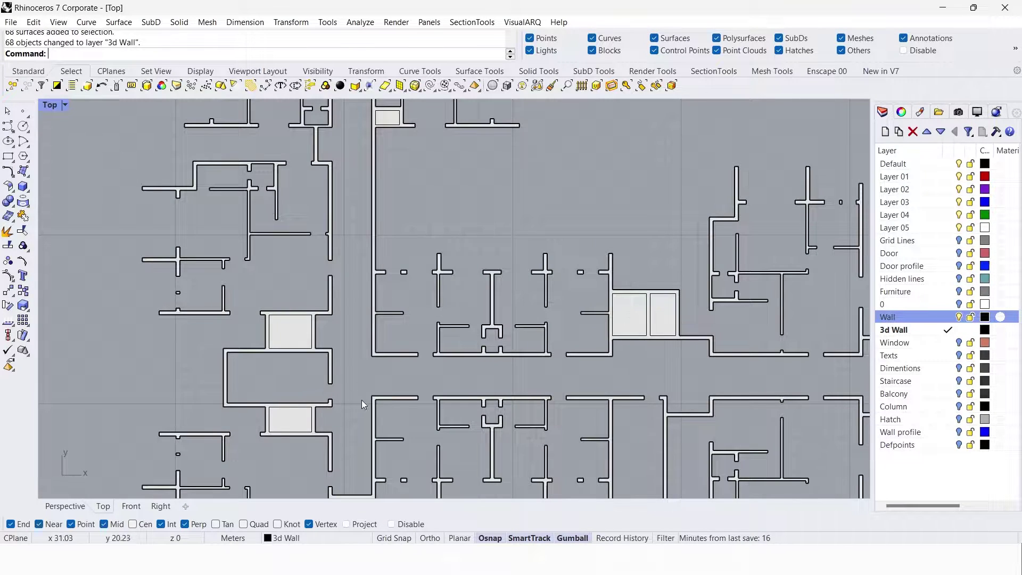
{"action": "right_click_drag", "start_coordinate": [375, 398], "coordinate": [343, 388]}
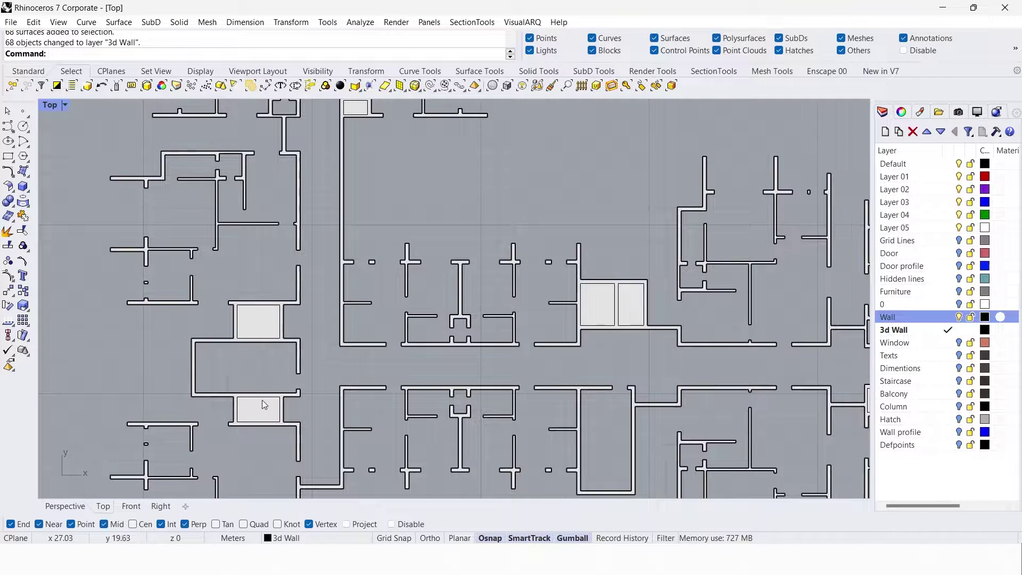
{"action": "scroll", "coordinate": [259, 412], "scroll_direction": "up", "scroll_amount": 2}
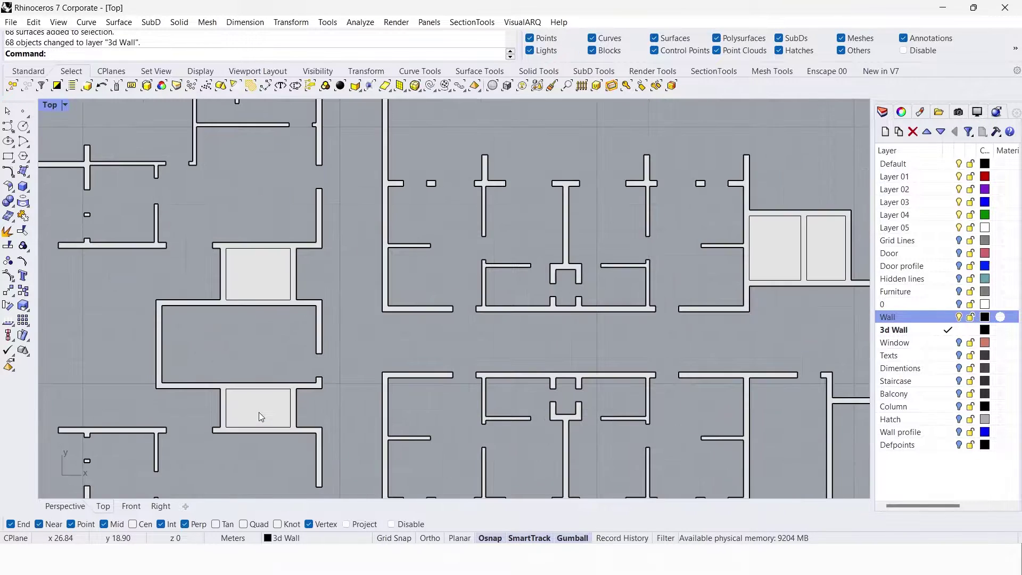
{"action": "left_click", "coordinate": [258, 385]}
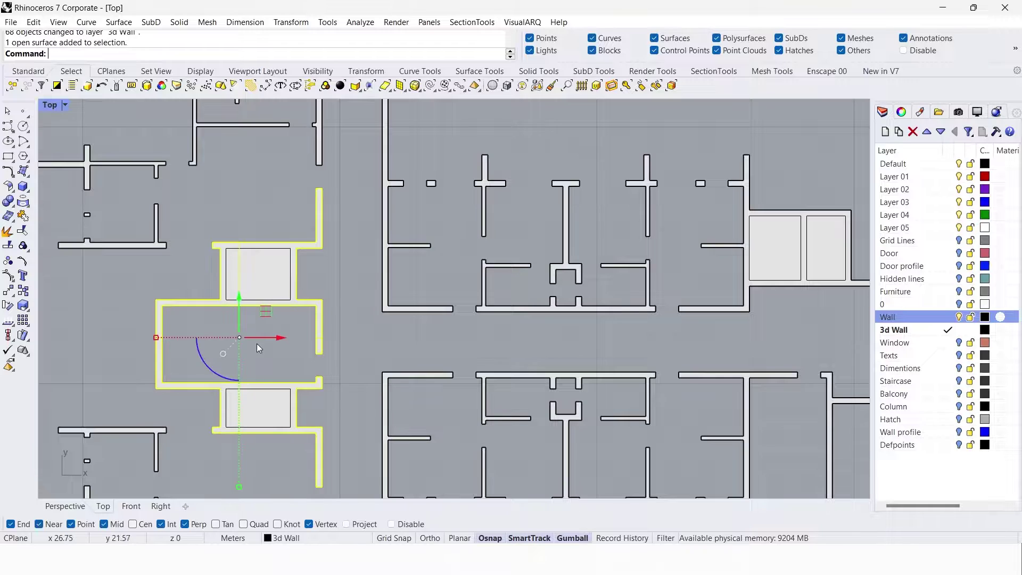
{"action": "scroll", "coordinate": [359, 296], "scroll_direction": "down", "scroll_amount": 2}
{"action": "left_click", "coordinate": [612, 283], "text": "shift"}
{"action": "scroll", "coordinate": [401, 349], "scroll_direction": "down", "scroll_amount": 3}
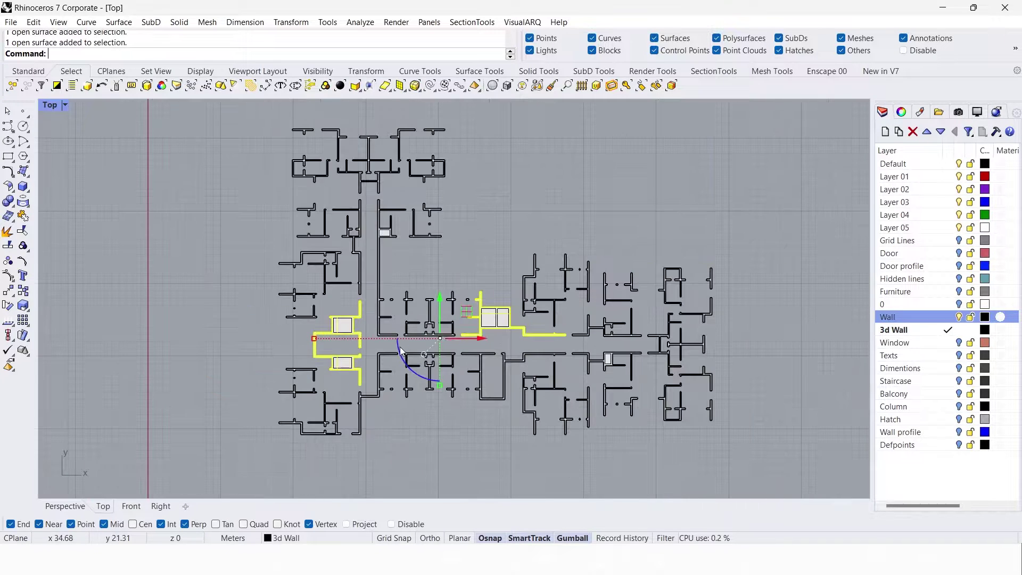
{"action": "scroll", "coordinate": [450, 338], "scroll_direction": "up", "scroll_amount": 2}
{"action": "scroll", "coordinate": [644, 381], "scroll_direction": "up", "scroll_amount": 4}
{"action": "scroll", "coordinate": [778, 344], "scroll_direction": "down", "scroll_amount": 3}
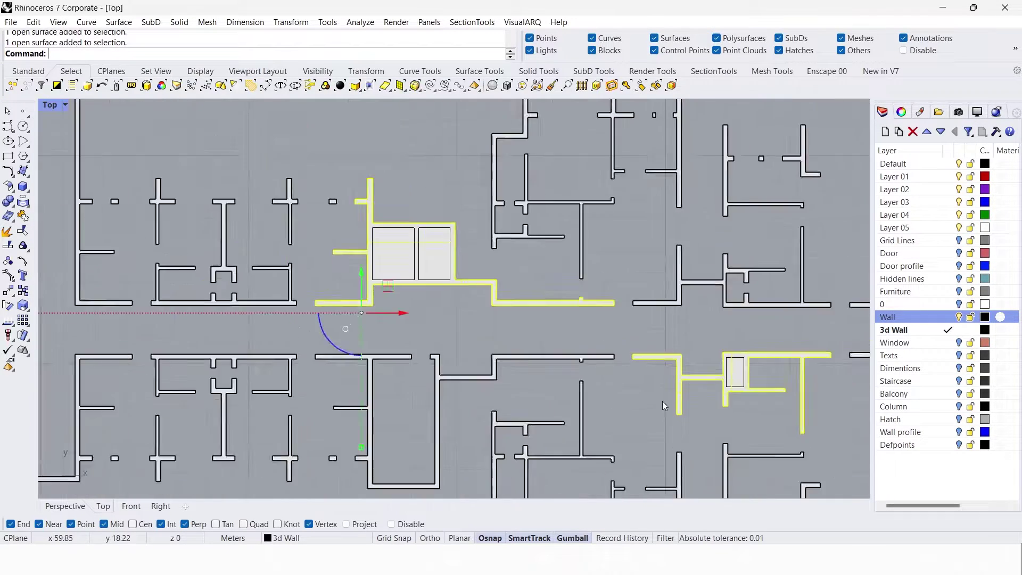
{"action": "scroll", "coordinate": [371, 171], "scroll_direction": "up", "scroll_amount": 2}
{"action": "scroll", "coordinate": [466, 238], "scroll_direction": "down", "scroll_amount": 4}
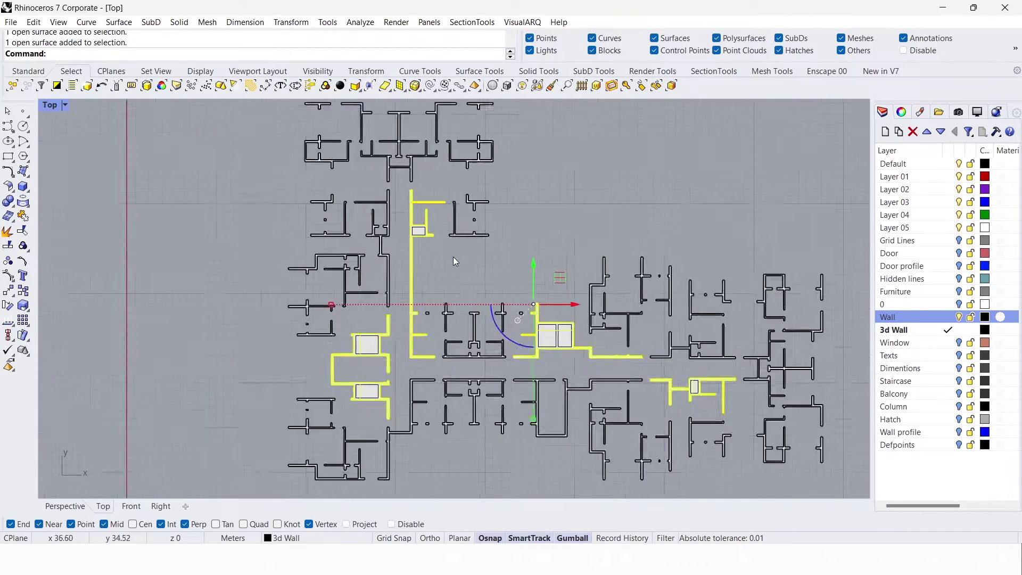
{"action": "scroll", "coordinate": [452, 256], "scroll_direction": "up", "scroll_amount": 2}
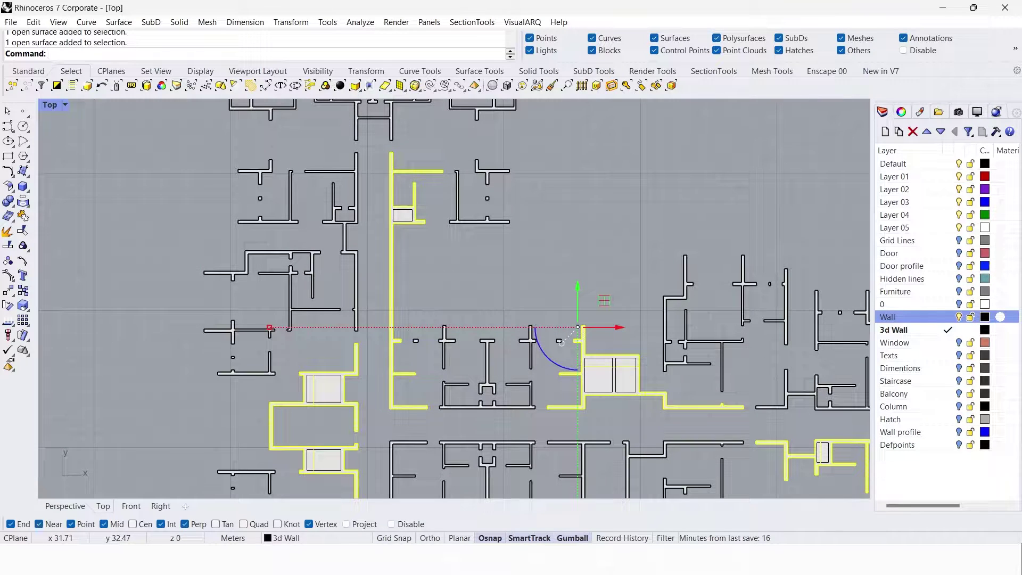
Split the four selected wall surfaces, using the boundary curves of the filled rooms as cutting objects.
{"action": "key", "text": "Return"}
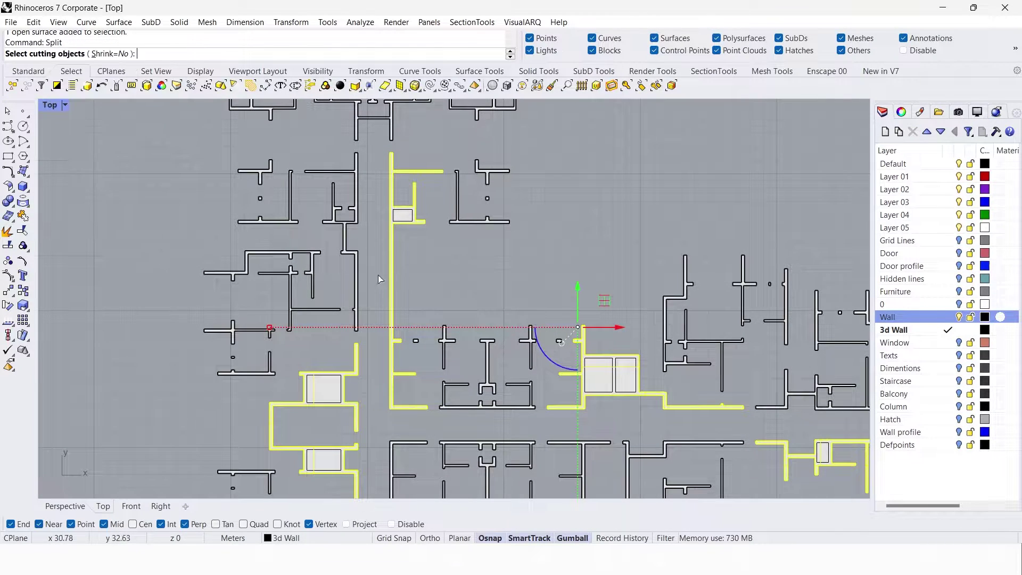
{"action": "scroll", "coordinate": [334, 383], "scroll_direction": "up", "scroll_amount": 2}
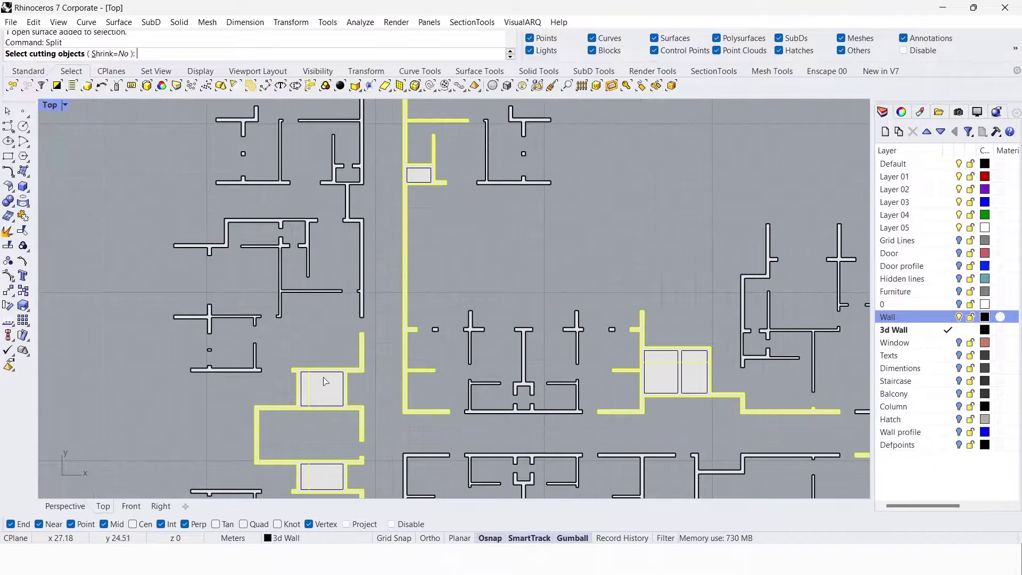
{"action": "left_click_drag", "start_coordinate": [293, 359], "coordinate": [352, 417]}
{"action": "right_click_drag", "start_coordinate": [324, 321], "coordinate": [324, 208]}
{"action": "scroll", "coordinate": [307, 357], "scroll_direction": "up", "scroll_amount": 2}
{"action": "left_click_drag", "start_coordinate": [292, 319], "coordinate": [379, 387]}
{"action": "right_click_drag", "start_coordinate": [775, 210], "coordinate": [446, 363]}
{"action": "scroll", "coordinate": [446, 364], "scroll_direction": "up", "scroll_amount": 2}
{"action": "left_click_drag", "start_coordinate": [360, 348], "coordinate": [492, 429]}
{"action": "scroll", "coordinate": [506, 444], "scroll_direction": "down", "scroll_amount": 10}
{"action": "scroll", "coordinate": [559, 393], "scroll_direction": "up", "scroll_amount": 12}
{"action": "left_click", "coordinate": [646, 354]}
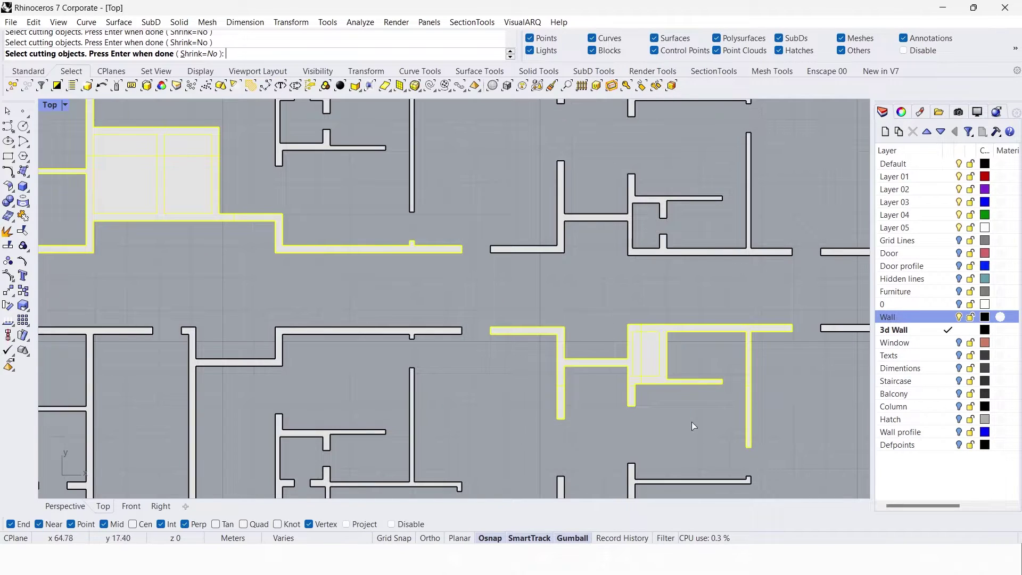
{"action": "scroll", "coordinate": [440, 286], "scroll_direction": "down", "scroll_amount": 5}
{"action": "scroll", "coordinate": [334, 200], "scroll_direction": "up", "scroll_amount": 6}
{"action": "left_click", "coordinate": [362, 228]}
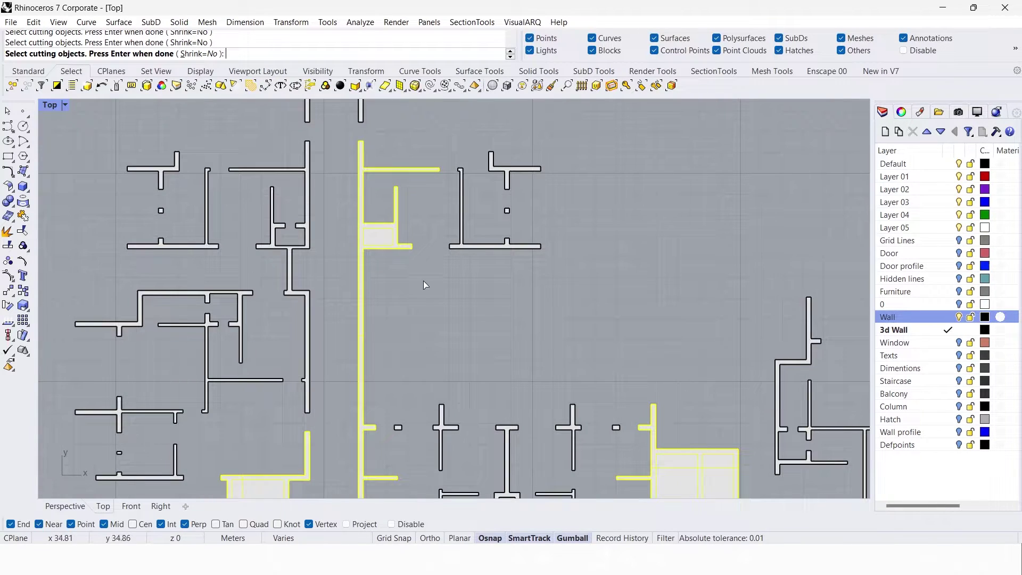
{"action": "key", "text": "Return"}
Delete the separated infill surfaces in the small room beside the vertical corridor and in the west core rooms.
{"action": "left_click", "coordinate": [379, 234]}
{"action": "scroll", "coordinate": [382, 242], "scroll_direction": "up", "scroll_amount": 3}
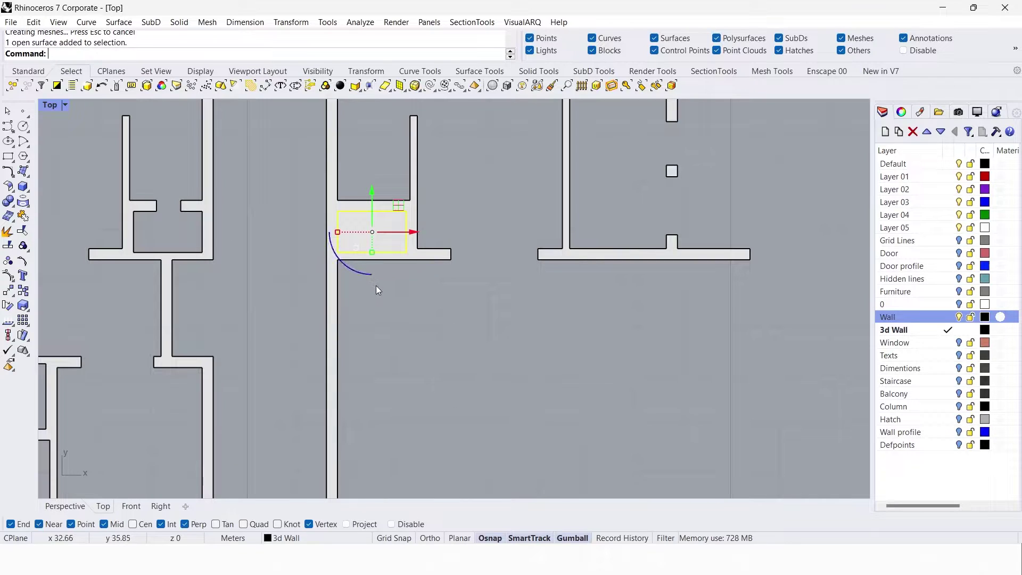
{"action": "key", "text": "Delete"}
{"action": "scroll", "coordinate": [376, 285], "scroll_direction": "down", "scroll_amount": 5}
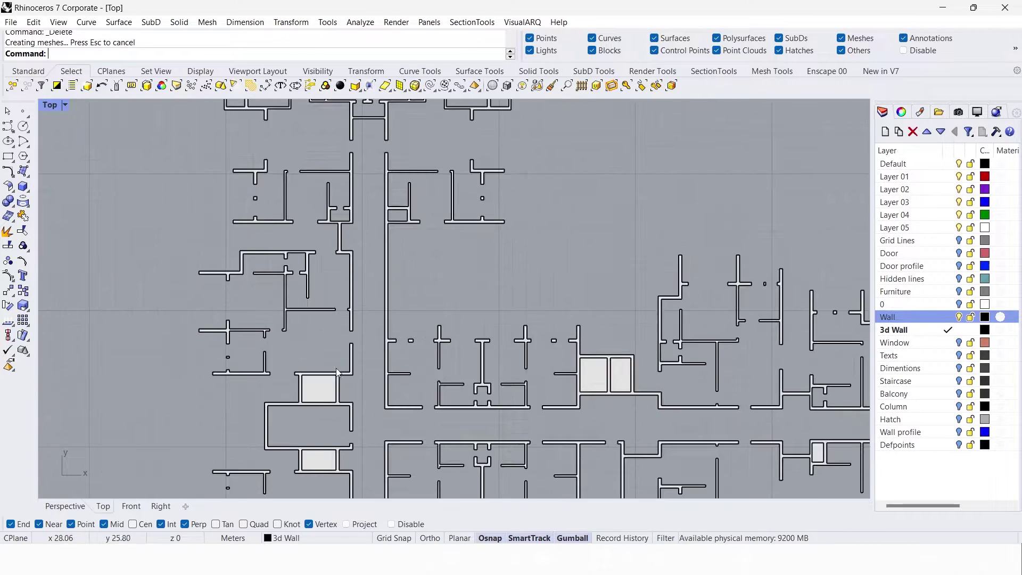
{"action": "scroll", "coordinate": [356, 361], "scroll_direction": "up", "scroll_amount": 4}
{"action": "scroll", "coordinate": [335, 284], "scroll_direction": "down", "scroll_amount": 7}
{"action": "scroll", "coordinate": [330, 341], "scroll_direction": "up", "scroll_amount": 9}
{"action": "left_click", "coordinate": [334, 338]}
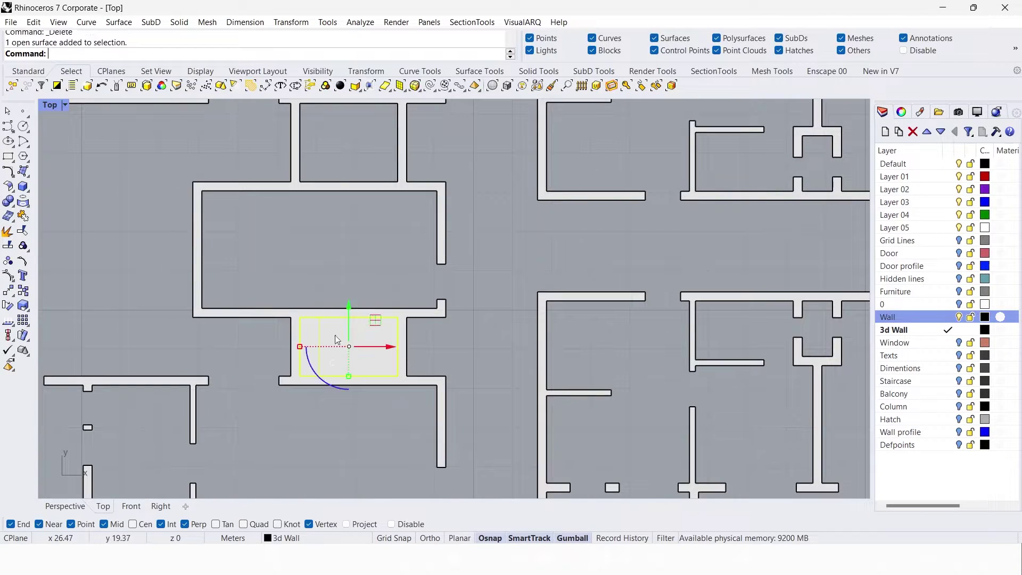
{"action": "key", "text": "Delete"}
Delete the two adjacent infill surfaces in the central block rooms.
{"action": "scroll", "coordinate": [314, 340], "scroll_direction": "down", "scroll_amount": 9}
{"action": "scroll", "coordinate": [592, 238], "scroll_direction": "up", "scroll_amount": 5}
{"action": "left_click", "coordinate": [602, 250]}
{"action": "key", "text": "Delete"}
{"action": "left_click", "coordinate": [645, 271]}
{"action": "key", "text": "Delete"}
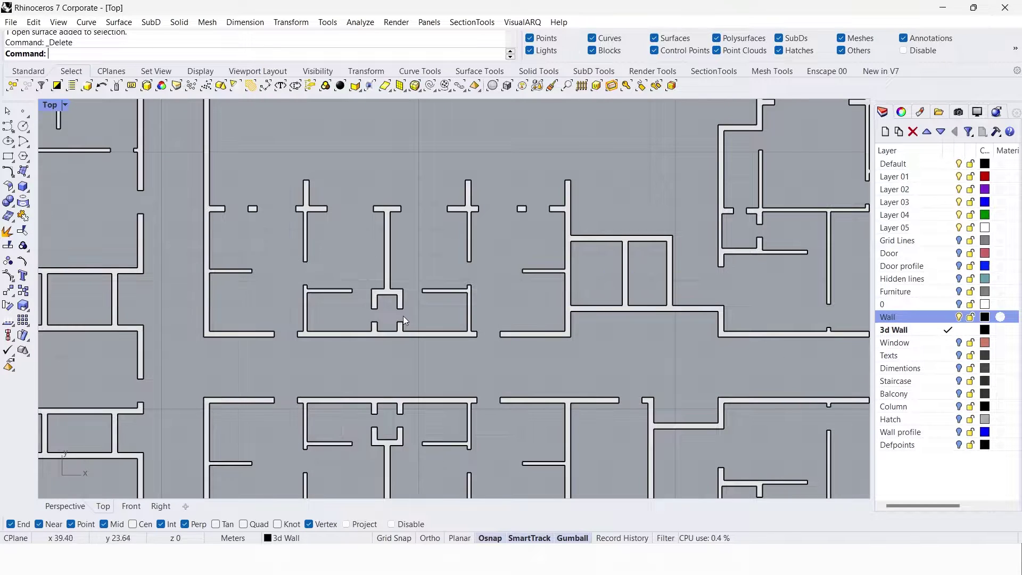
Check the whole plan for remaining filled rooms in the Top view and the Perspective view.
{"action": "scroll", "coordinate": [488, 322], "scroll_direction": "down", "scroll_amount": 9}
{"action": "right_click_drag", "start_coordinate": [546, 355], "coordinate": [516, 416]}
{"action": "scroll", "coordinate": [329, 158], "scroll_direction": "up", "scroll_amount": 6}
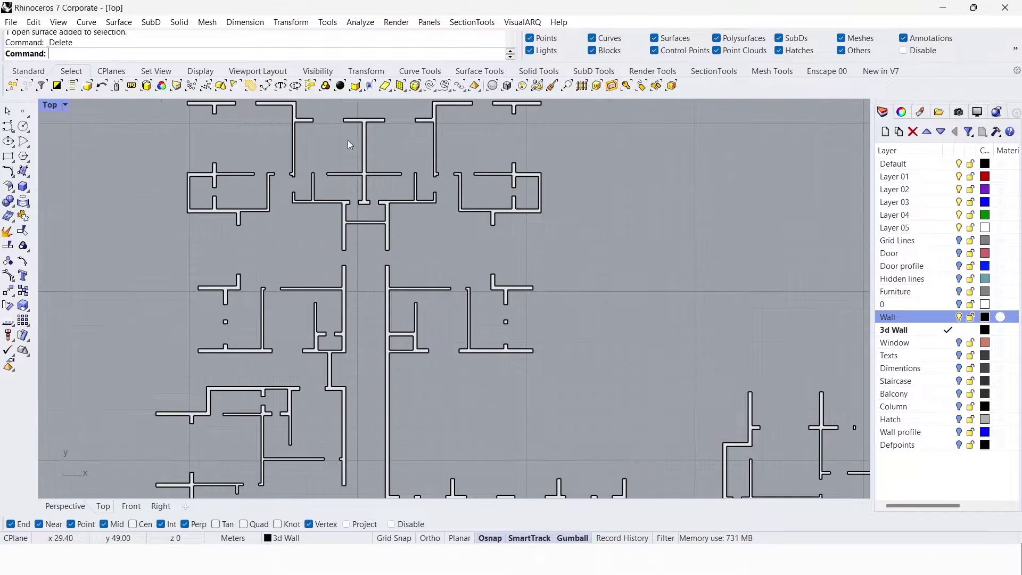
{"action": "scroll", "coordinate": [354, 193], "scroll_direction": "down", "scroll_amount": 10}
{"action": "scroll", "coordinate": [322, 409], "scroll_direction": "up", "scroll_amount": 3}
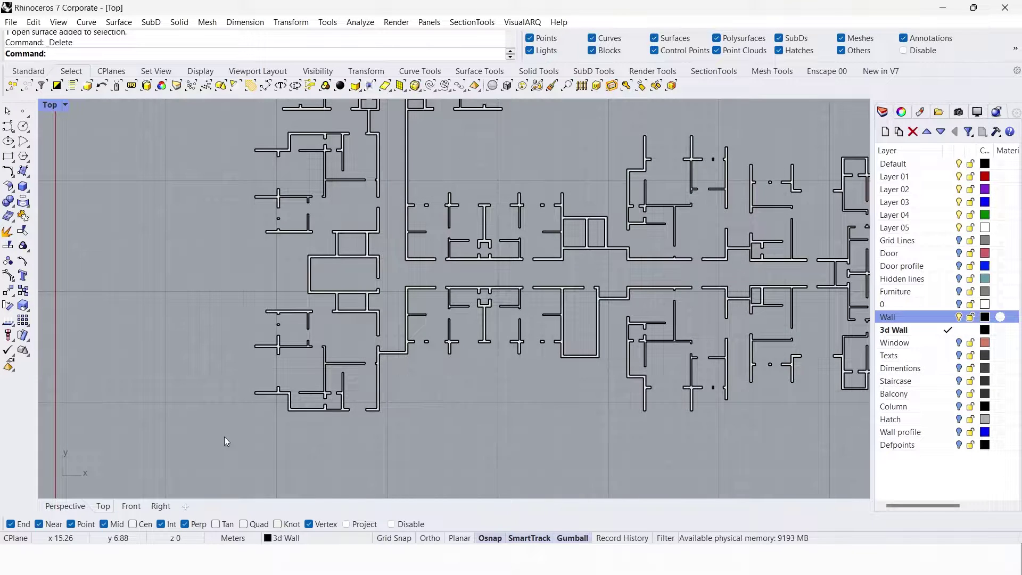
{"action": "left_click", "coordinate": [65, 506]}
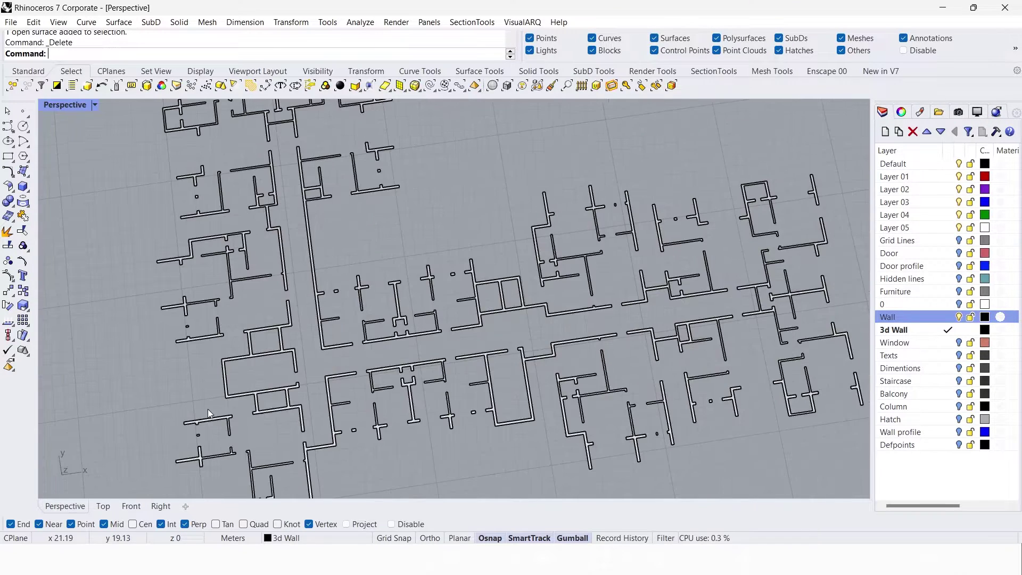
{"action": "scroll", "coordinate": [207, 409], "scroll_direction": "down", "scroll_amount": 5}
{"action": "scroll", "coordinate": [190, 288], "scroll_direction": "up", "scroll_amount": 3}
{"action": "scroll", "coordinate": [262, 293], "scroll_direction": "down", "scroll_amount": 3}
{"action": "scroll", "coordinate": [262, 293], "scroll_direction": "up", "scroll_amount": 5}
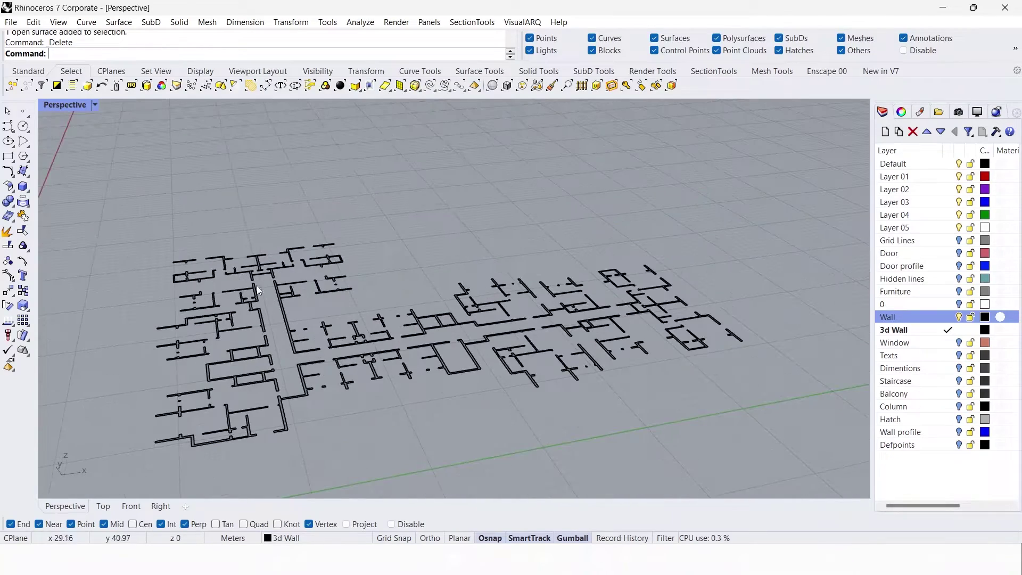
Select all objects on the 3d Wall layer and extrude them 3 m upward with the gumball.
{"action": "right_click", "coordinate": [914, 333]}
{"action": "left_click", "coordinate": [905, 244]}
{"action": "right_click_drag", "start_coordinate": [584, 425], "coordinate": [455, 310]}
{"action": "scroll", "coordinate": [405, 325], "scroll_direction": "up", "scroll_amount": 3}
{"action": "scroll", "coordinate": [420, 325], "scroll_direction": "down", "scroll_amount": 4}
{"action": "scroll", "coordinate": [457, 311], "scroll_direction": "up", "scroll_amount": 3}
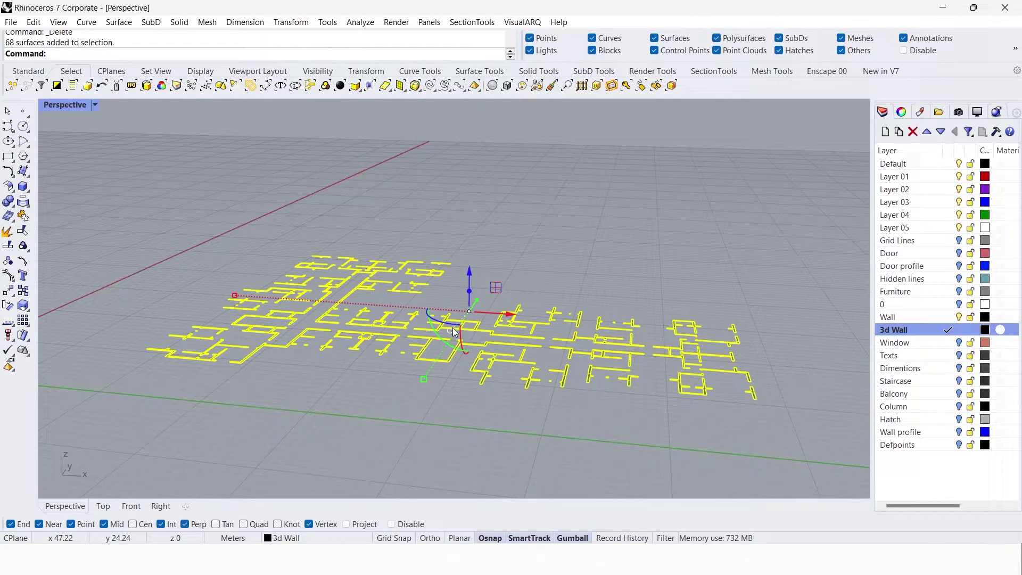
{"action": "scroll", "coordinate": [455, 332], "scroll_direction": "up", "scroll_amount": 2}
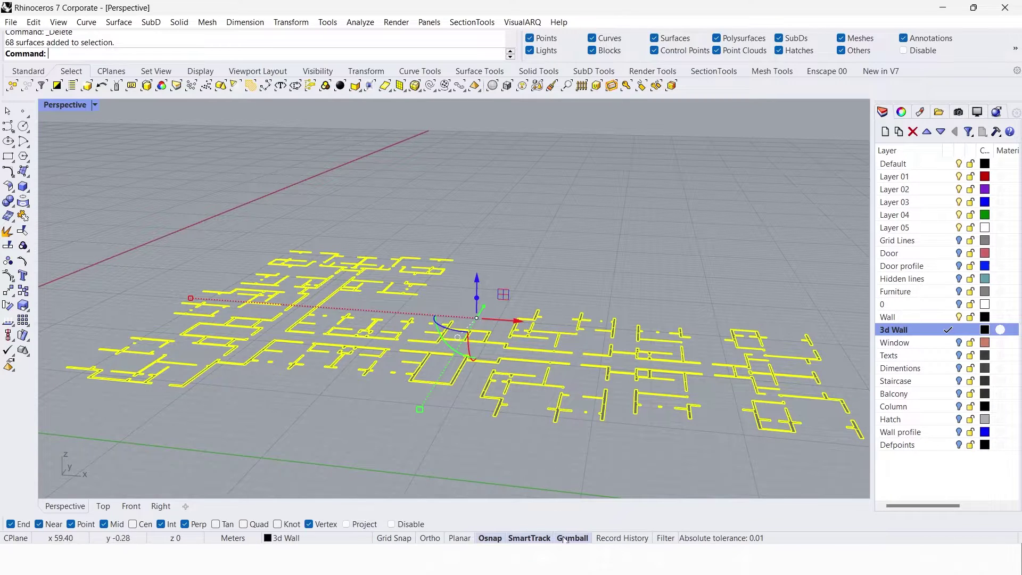
{"action": "scroll", "coordinate": [459, 337], "scroll_direction": "up", "scroll_amount": 1}
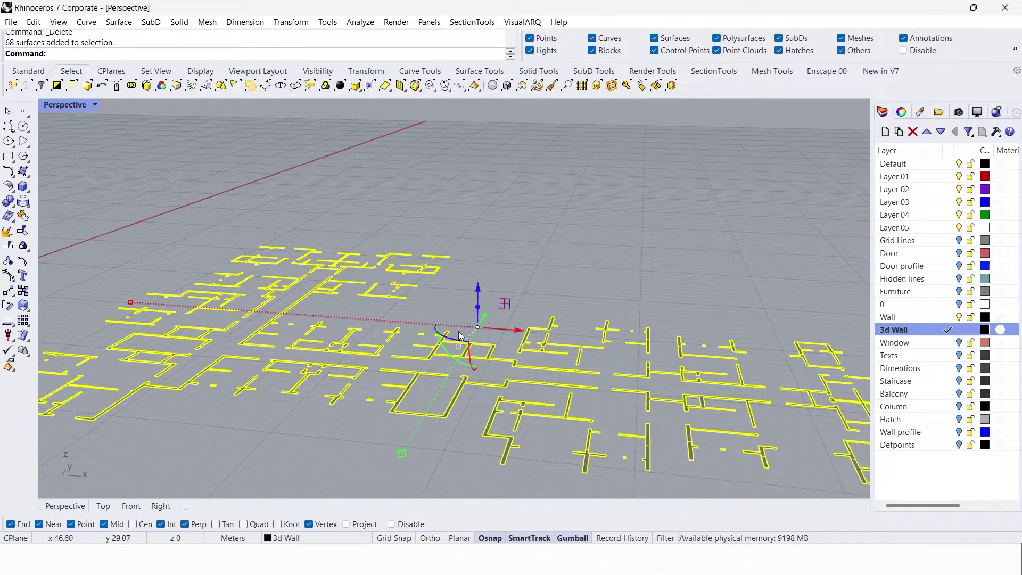
{"action": "left_click", "coordinate": [477, 308]}
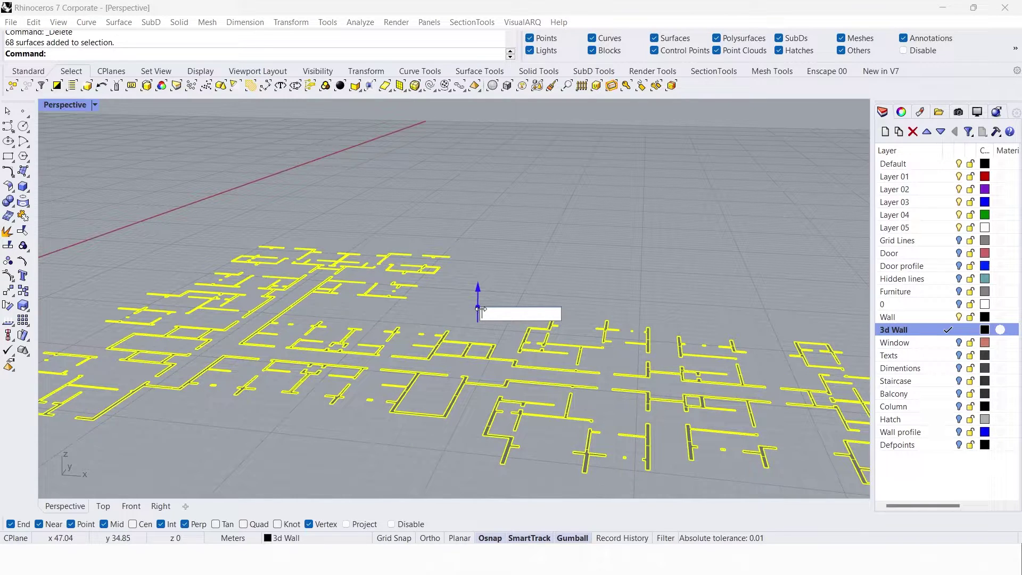
{"action": "type", "text": "3"}
{"action": "key", "text": "Return"}
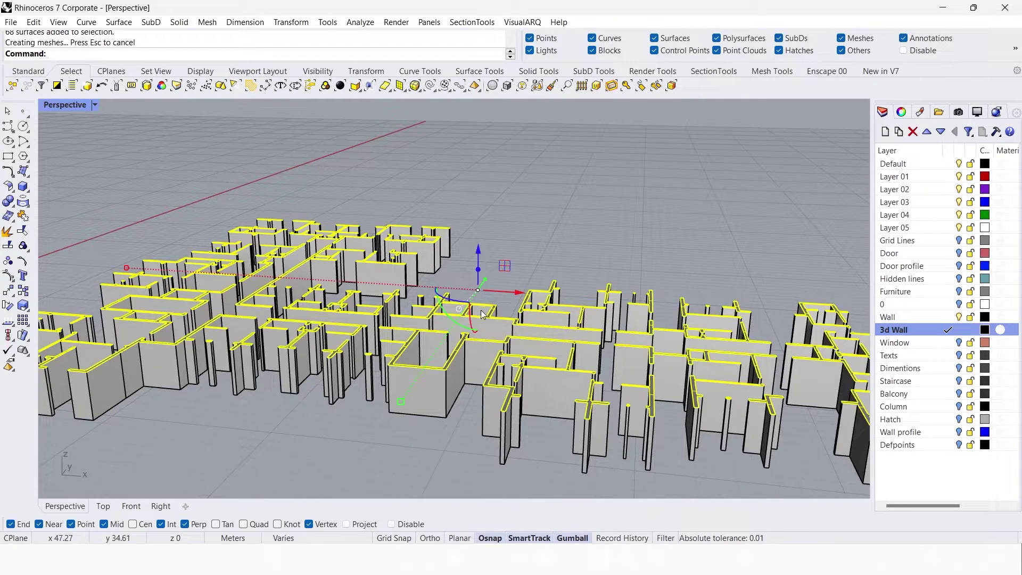
Show the extruded walls in Rendered display mode, clear the selection and turn off the Wall layer.
{"action": "scroll", "coordinate": [486, 313], "scroll_direction": "down", "scroll_amount": 8}
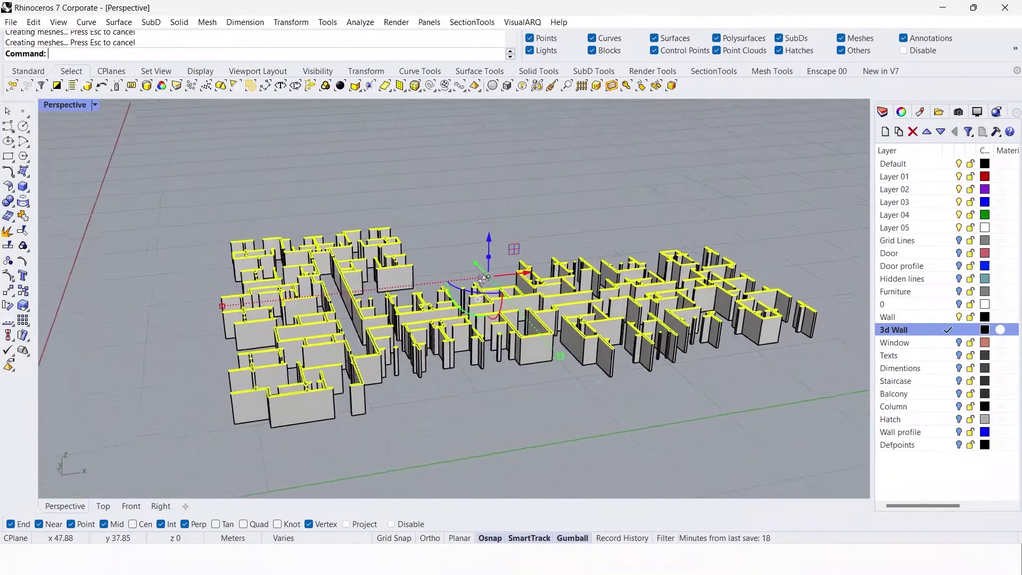
{"action": "middle_click", "coordinate": [462, 275]}
{"action": "left_click", "coordinate": [452, 266]}
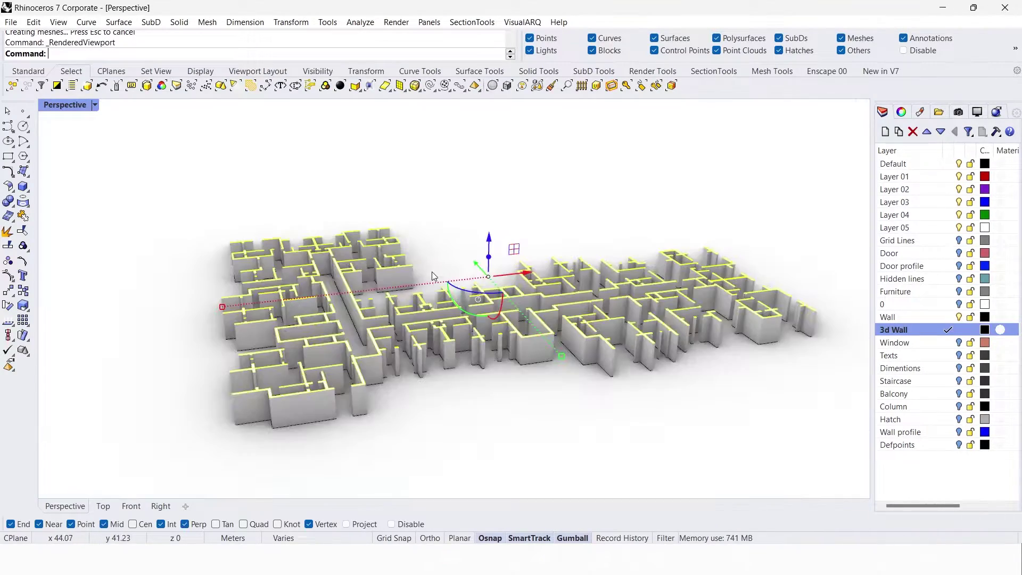
{"action": "right_click_drag", "start_coordinate": [474, 236], "coordinate": [414, 403]}
{"action": "scroll", "coordinate": [577, 375], "scroll_direction": "up", "scroll_amount": 2}
{"action": "scroll", "coordinate": [504, 367], "scroll_direction": "down", "scroll_amount": 3}
{"action": "scroll", "coordinate": [503, 372], "scroll_direction": "up", "scroll_amount": 5}
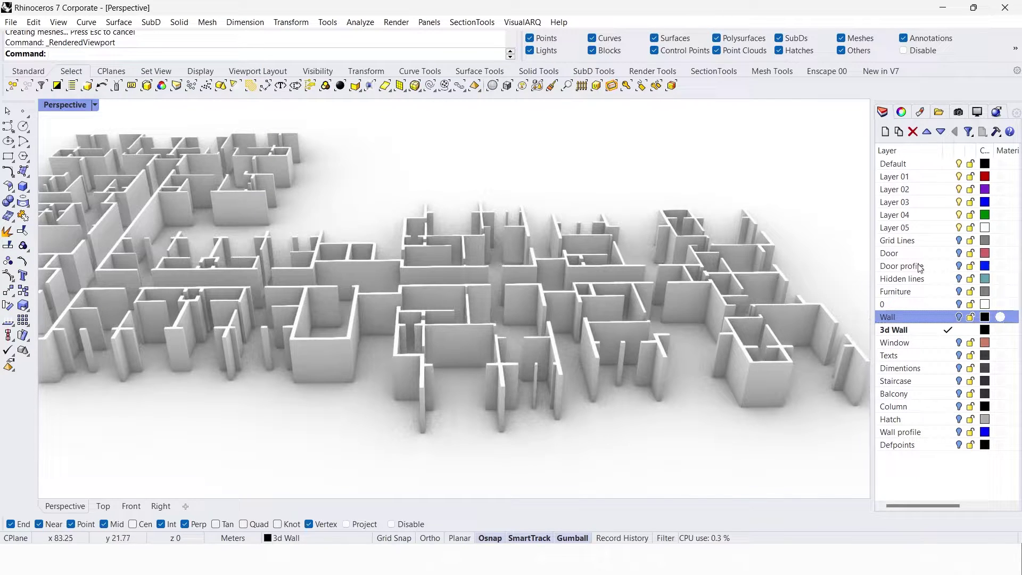
Turn on the Door profile layer and create planar surfaces with PlanarSrf from all of its objects.
{"action": "left_click", "coordinate": [957, 266]}
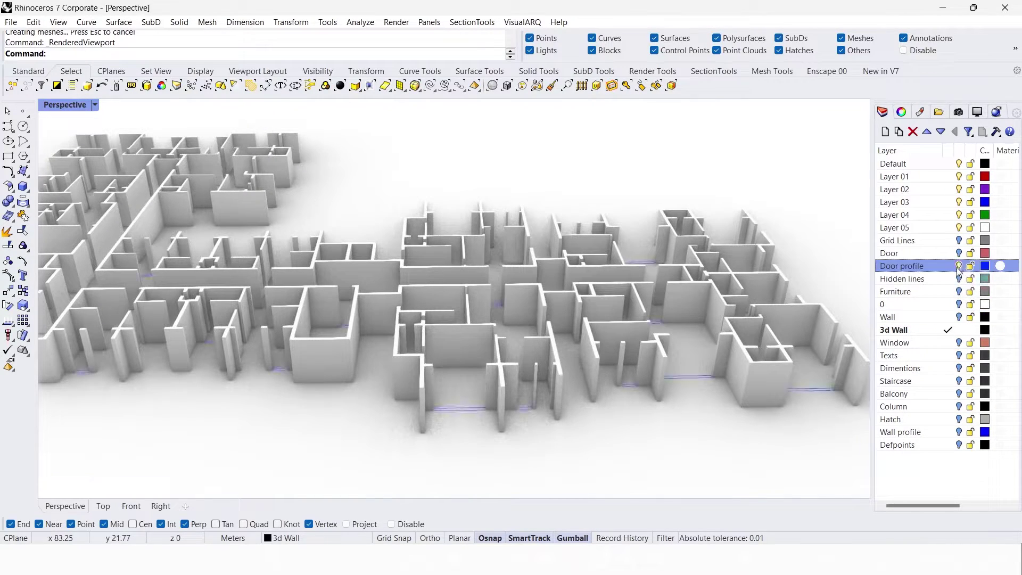
{"action": "right_click", "coordinate": [928, 271]}
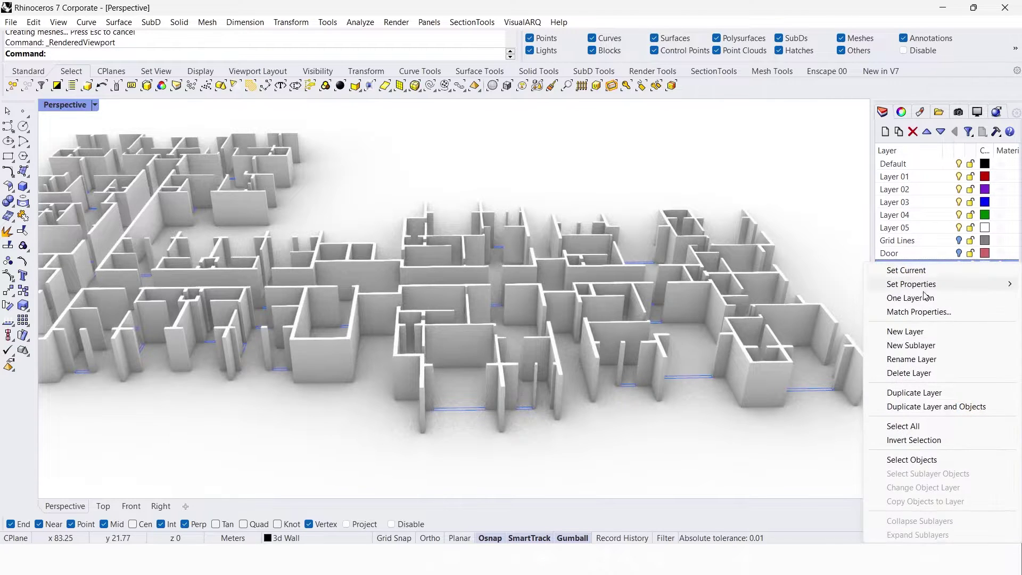
{"action": "left_click", "coordinate": [911, 459]}
{"action": "scroll", "coordinate": [631, 356], "scroll_direction": "up", "scroll_amount": 2}
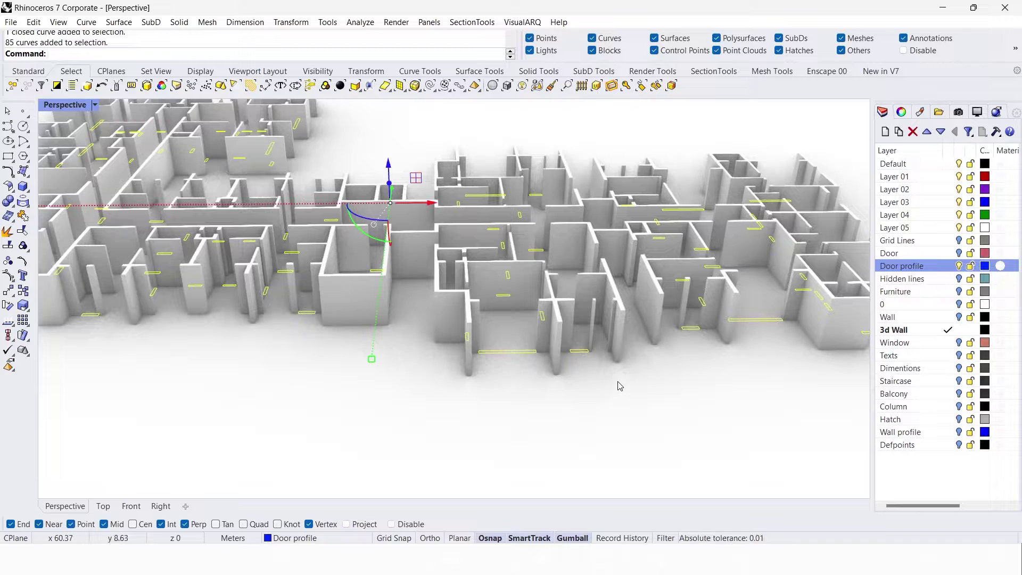
{"action": "type", "text": "PlanarSrf"}
{"action": "key", "text": "Return"}
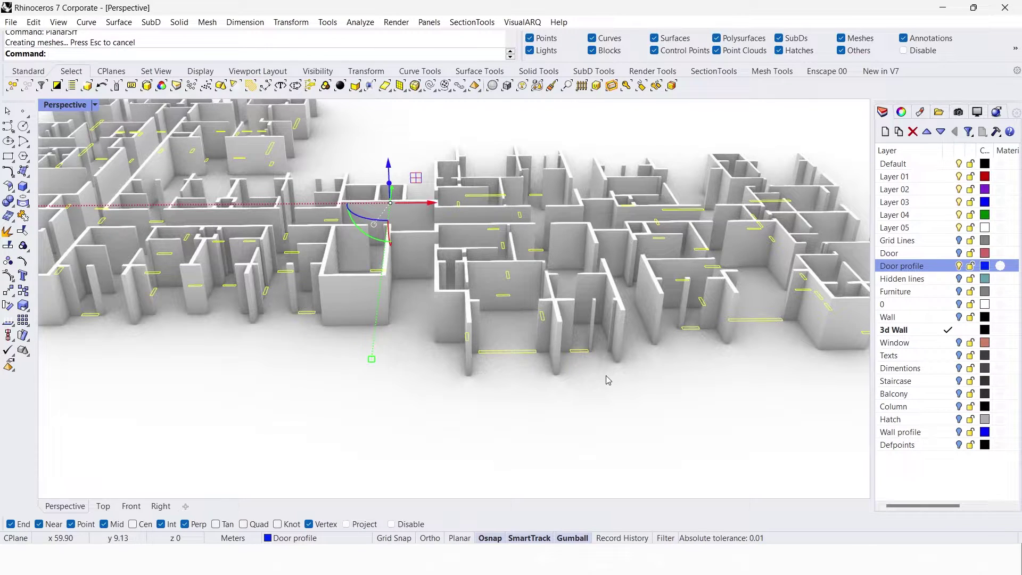
Set the Perspective view to Shaded display mode and clear the selection of door profile curves.
{"action": "middle_click", "coordinate": [606, 376]}
{"action": "left_click", "coordinate": [596, 375]}
{"action": "right_click_drag", "start_coordinate": [504, 365], "coordinate": [606, 385]}
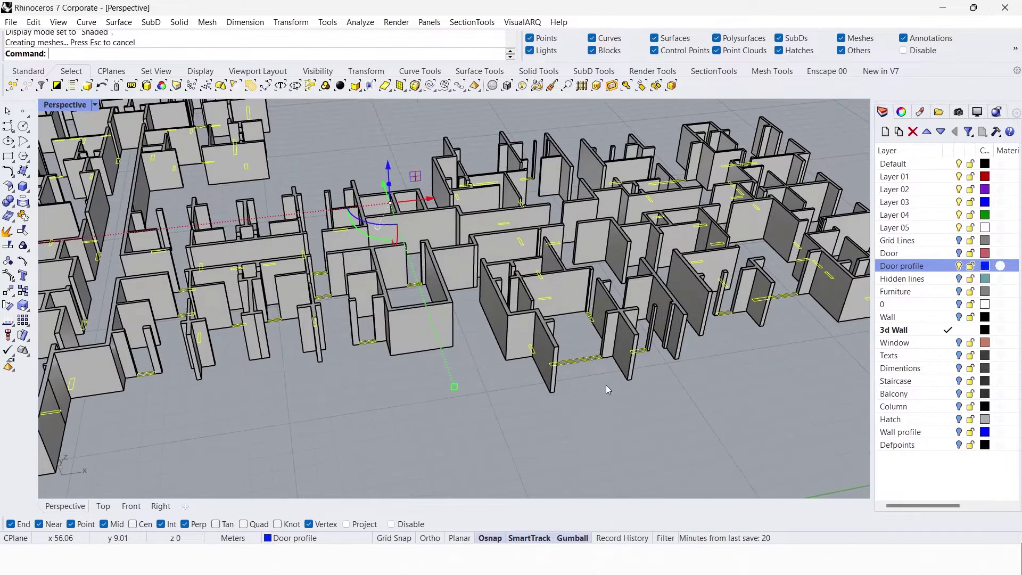
{"action": "key", "text": "Escape"}
{"action": "scroll", "coordinate": [596, 357], "scroll_direction": "up", "scroll_amount": 3}
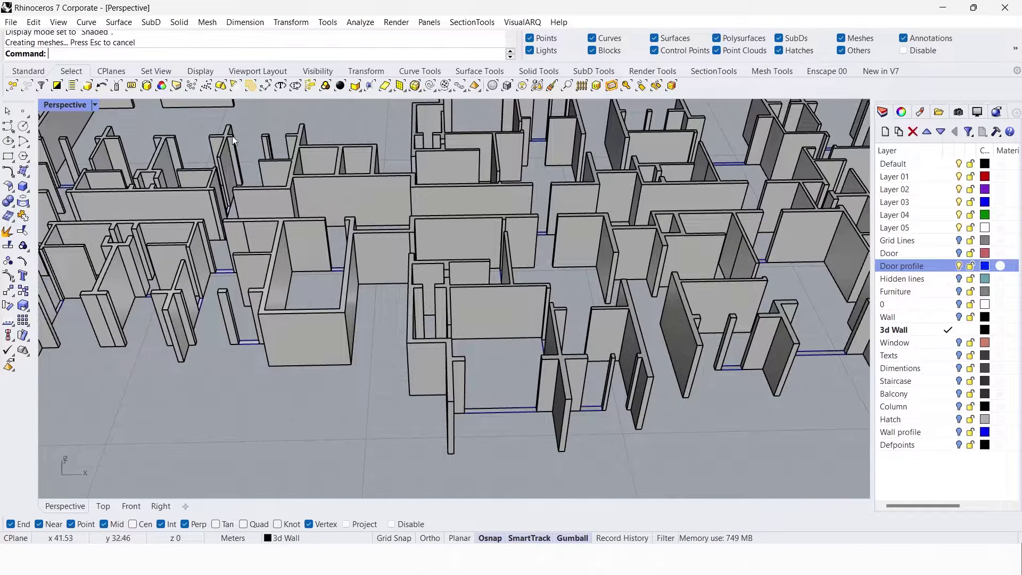
Select the last created door profile surfaces and add a new layer named 3d door.
{"action": "left_click", "coordinate": [87, 87]}
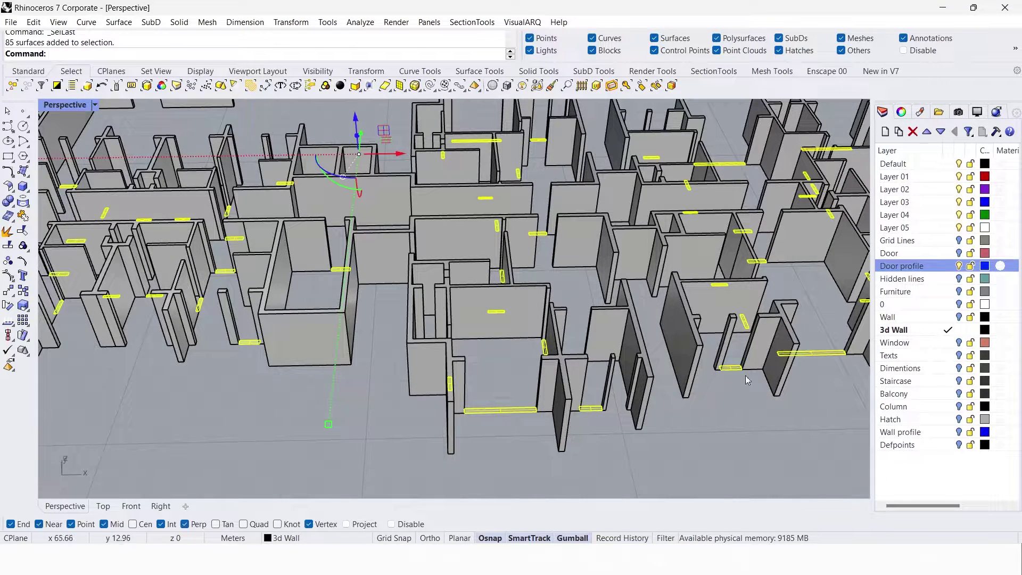
{"action": "left_click", "coordinate": [886, 132]}
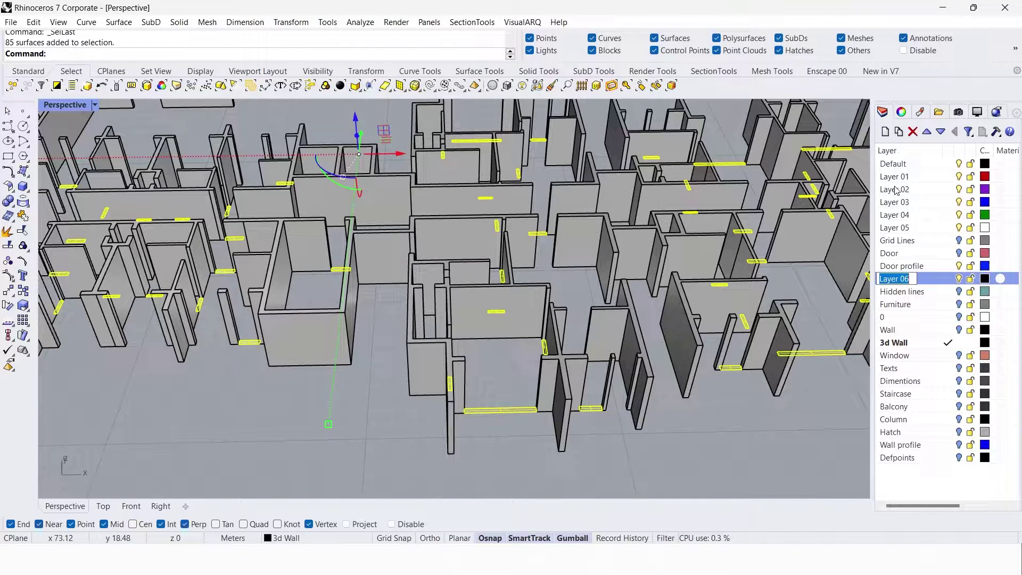
{"action": "type", "text": "D"}
{"action": "type", "text": "3d"}
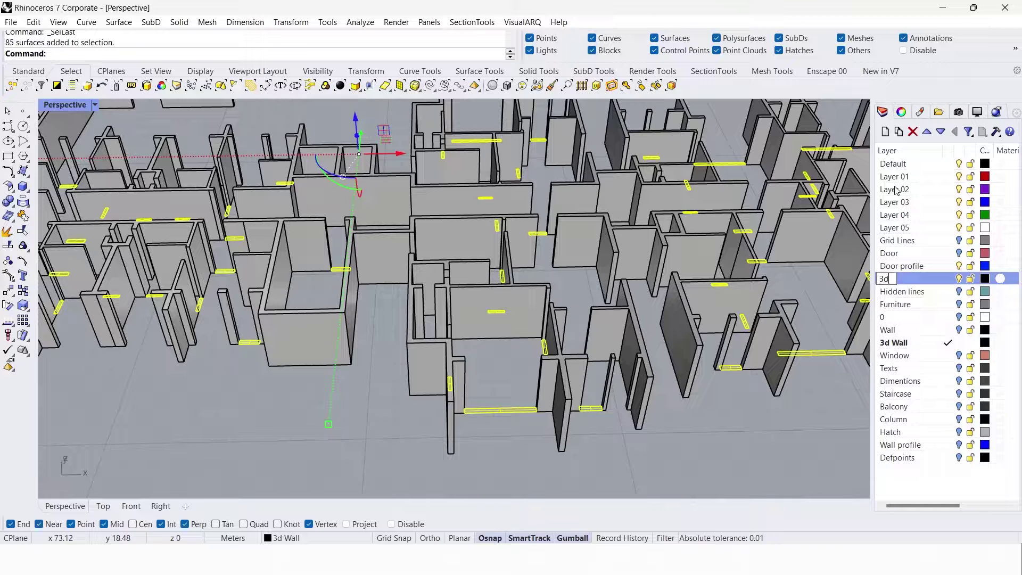
{"action": "type", "text": " door"}
{"action": "key", "text": "Return"}
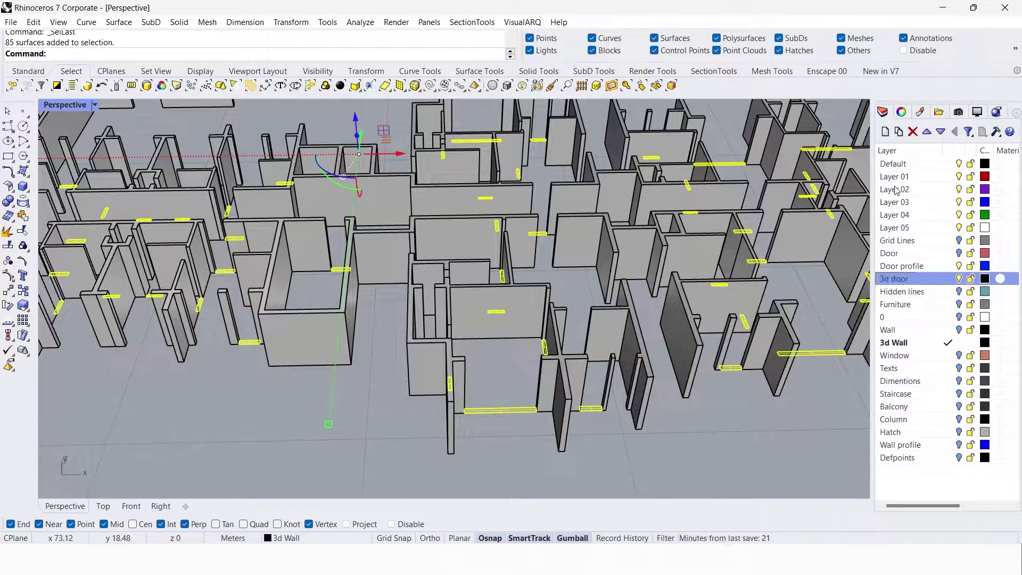
Move the selected door surfaces to the 3d door layer and clear the selection.
{"action": "right_click", "coordinate": [905, 284]}
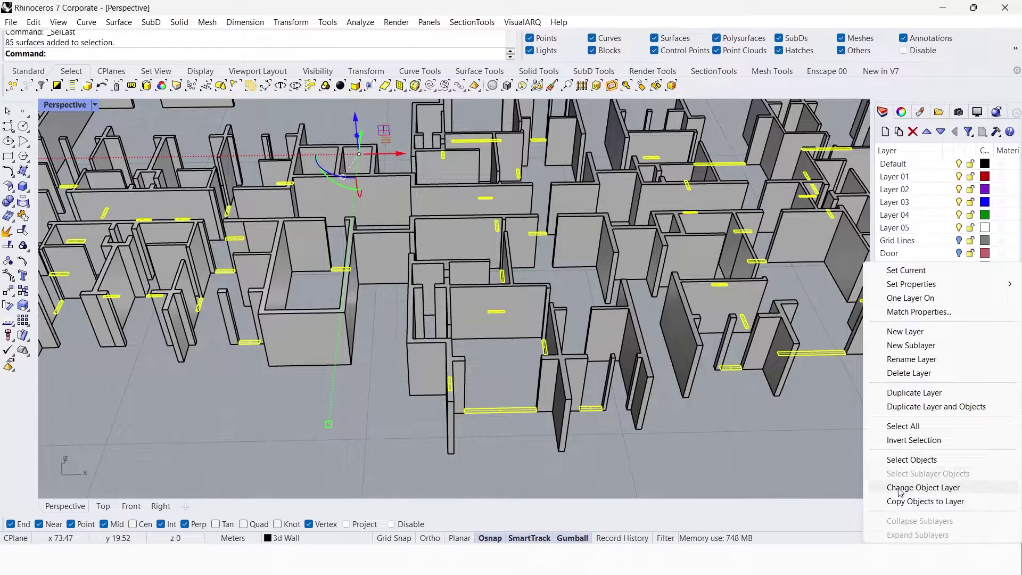
{"action": "left_click", "coordinate": [900, 488]}
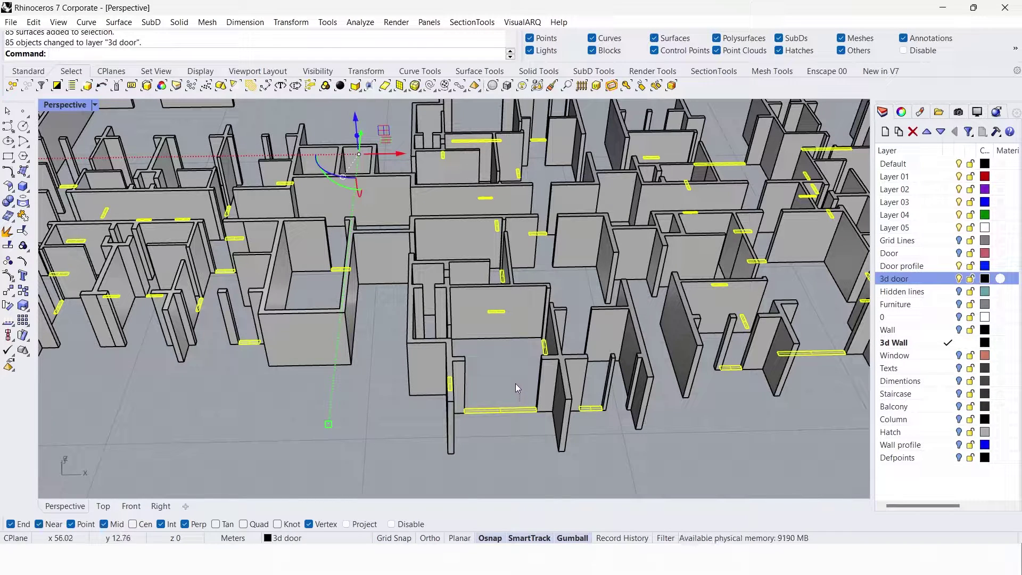
{"action": "left_click", "coordinate": [514, 383]}
Set the colour of the 3d door layer to dark red.
{"action": "scroll", "coordinate": [501, 378], "scroll_direction": "down", "scroll_amount": 3}
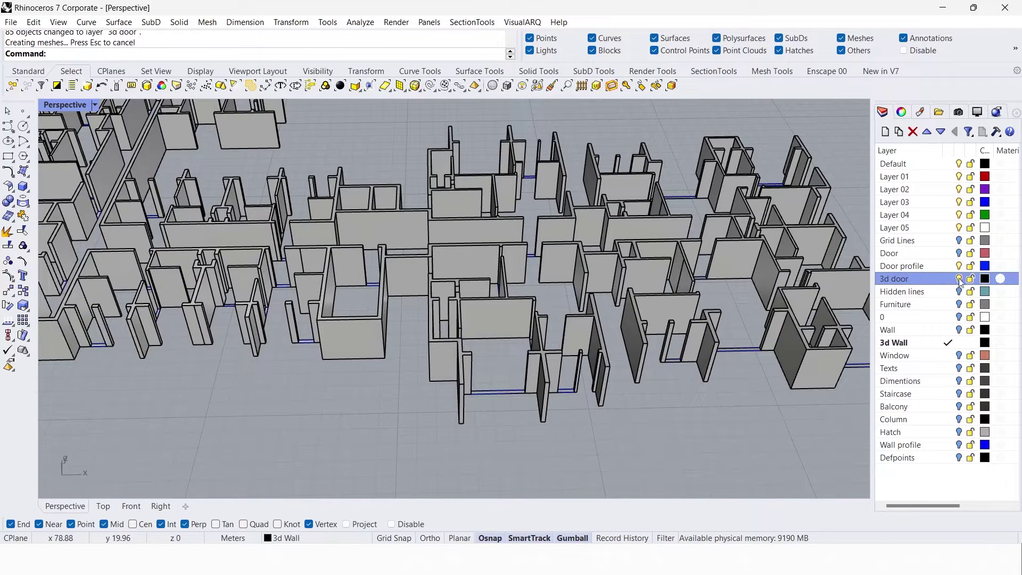
{"action": "left_click", "coordinate": [985, 279]}
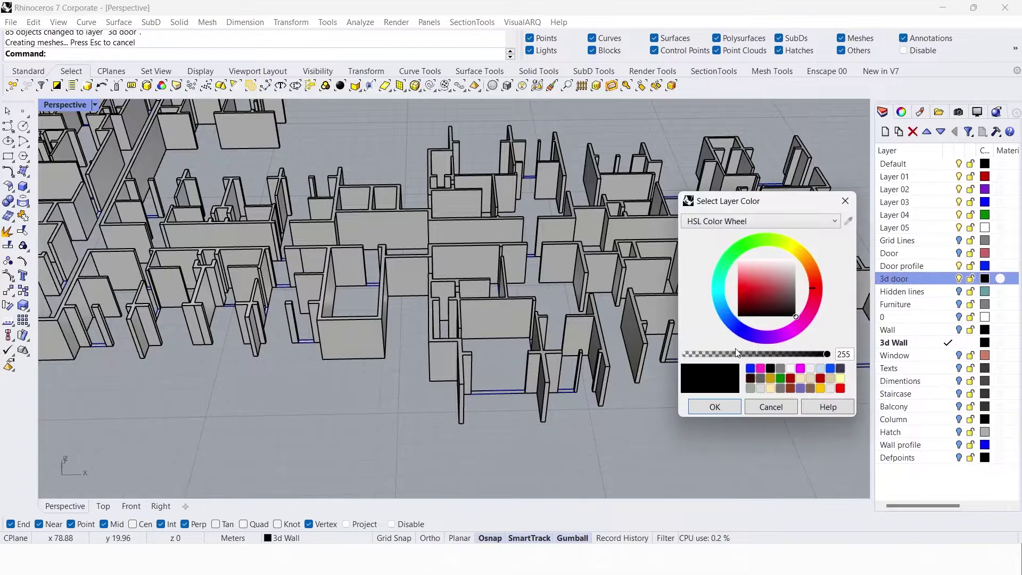
{"action": "mouse_move", "coordinate": [772, 301]}
{"action": "left_mouse_down"}
{"action": "mouse_move", "coordinate": [790, 281]}
{"action": "mouse_move", "coordinate": [772, 291]}
{"action": "left_mouse_up"}
{"action": "left_click", "coordinate": [732, 409]}
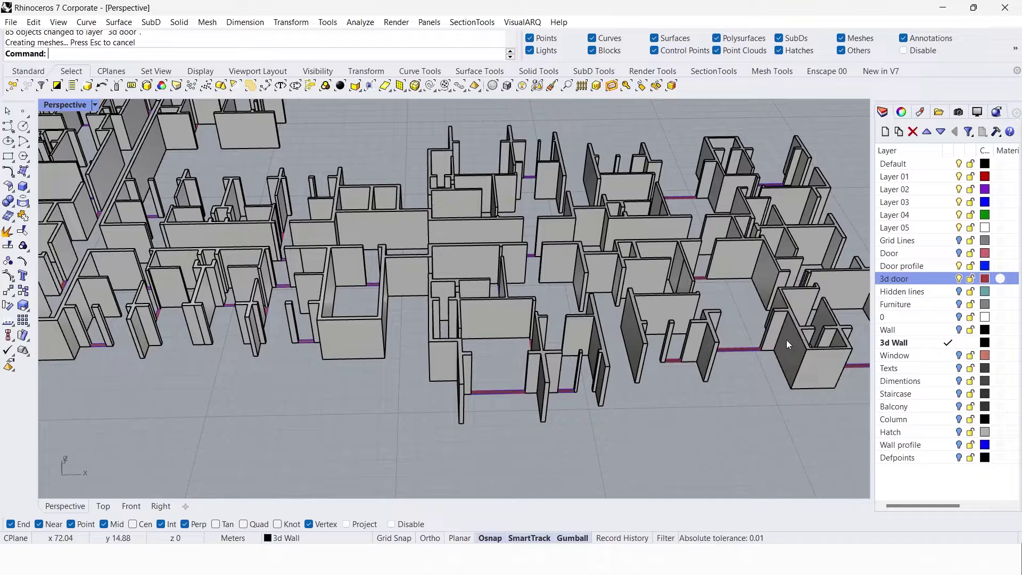
Select all objects on the 3d door layer, extrude them 0.9 m upward with the gumball and clear the selection.
{"action": "right_click", "coordinate": [903, 280]}
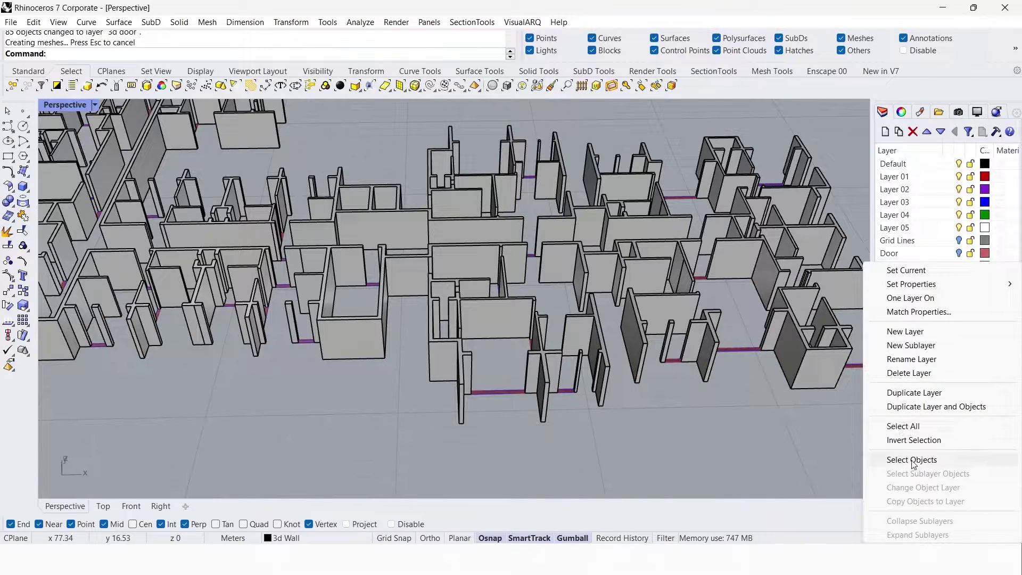
{"action": "left_click", "coordinate": [893, 459]}
{"action": "scroll", "coordinate": [499, 360], "scroll_direction": "down", "scroll_amount": 5}
{"action": "scroll", "coordinate": [499, 360], "scroll_direction": "up", "scroll_amount": 4}
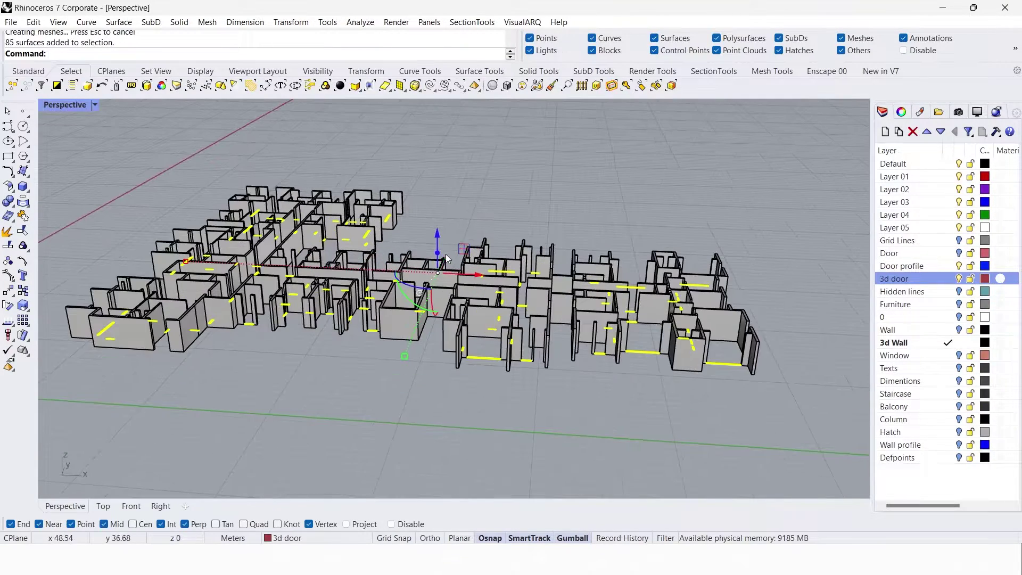
{"action": "scroll", "coordinate": [439, 257], "scroll_direction": "up", "scroll_amount": 2}
{"action": "left_click", "coordinate": [438, 260]}
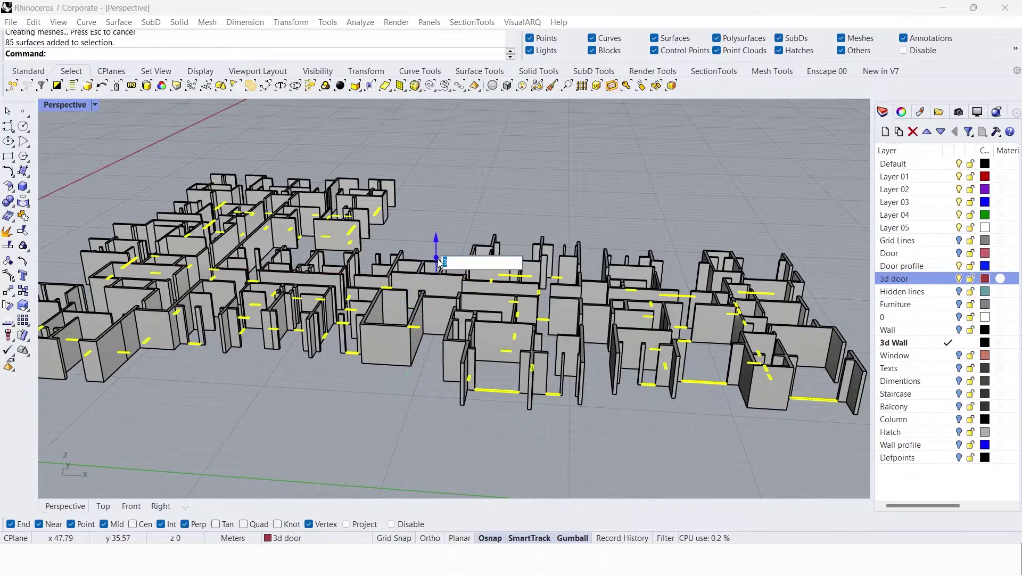
{"action": "type", "text": "0.9"}
{"action": "key", "text": "Return"}
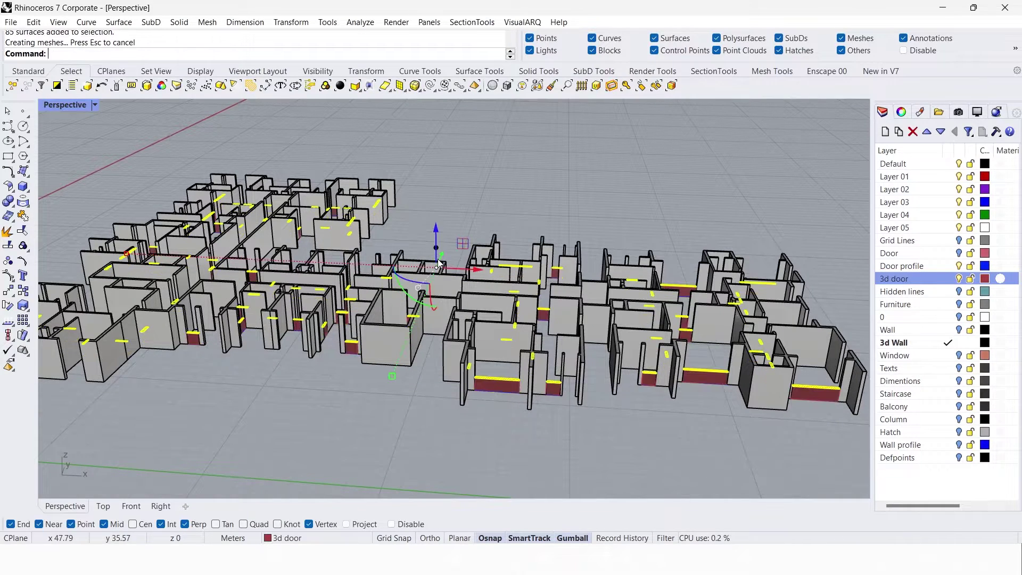
{"action": "key", "text": "Escape"}
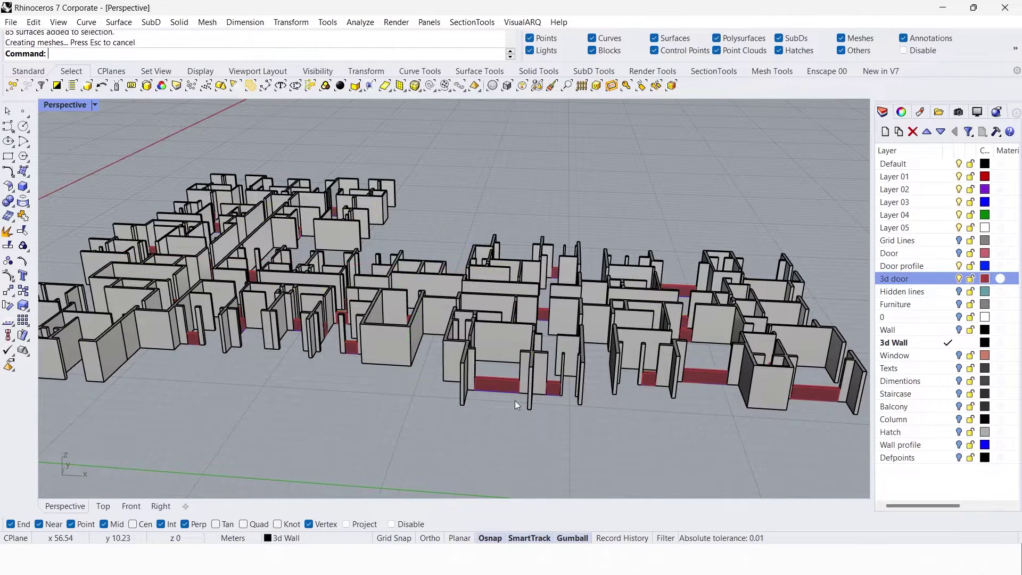
{"action": "right_click_drag", "start_coordinate": [503, 397], "coordinate": [514, 388]}
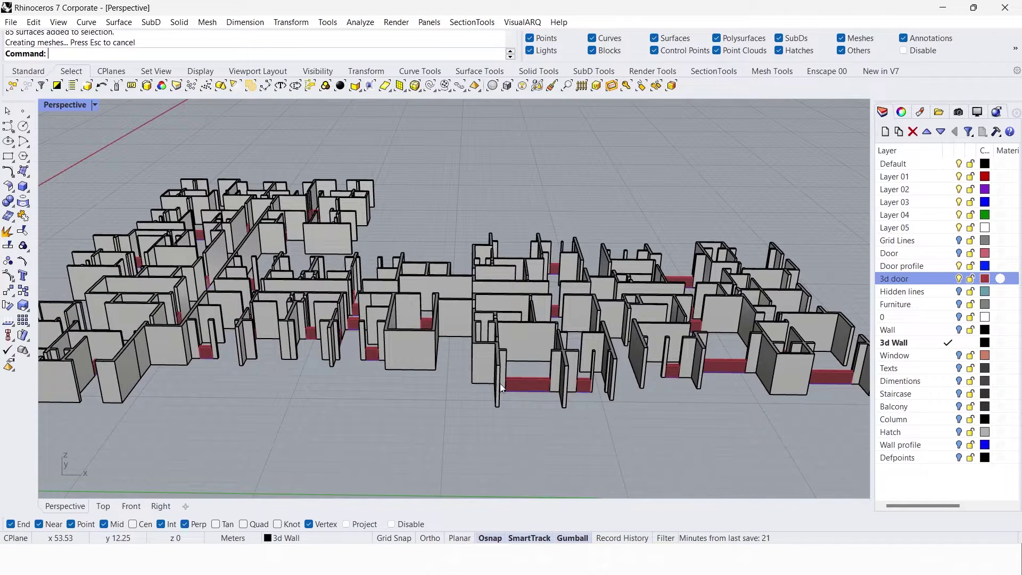
{"action": "scroll", "coordinate": [506, 385], "scroll_direction": "up", "scroll_amount": 2}
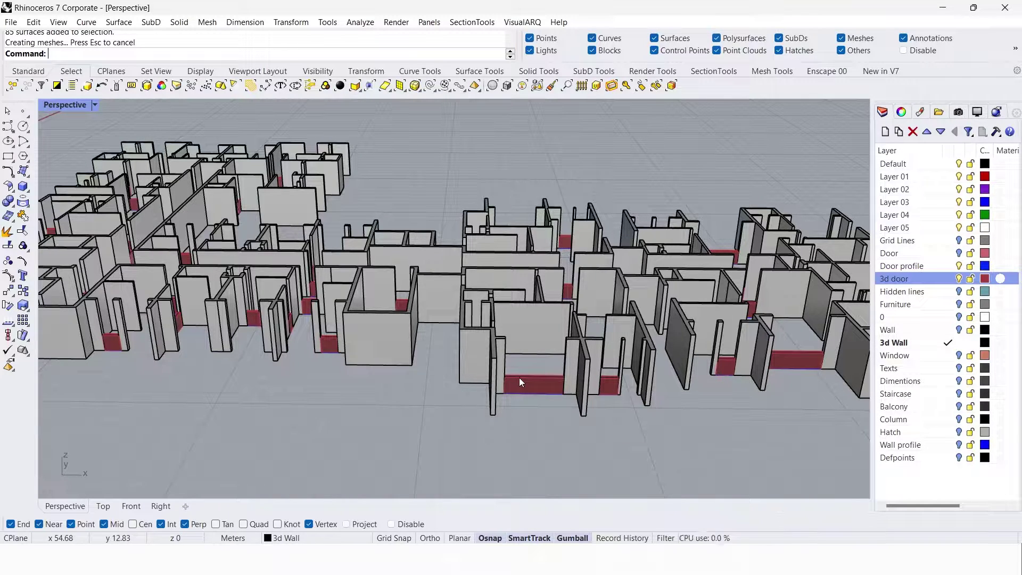
Select the last created door solids and group them.
{"action": "left_click", "coordinate": [73, 84]}
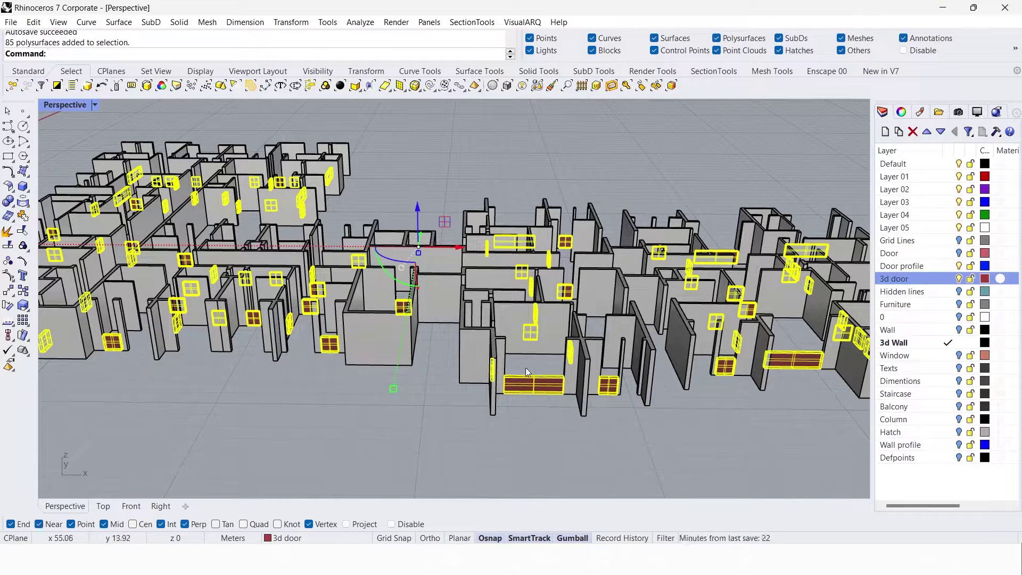
{"action": "type", "text": "G"}
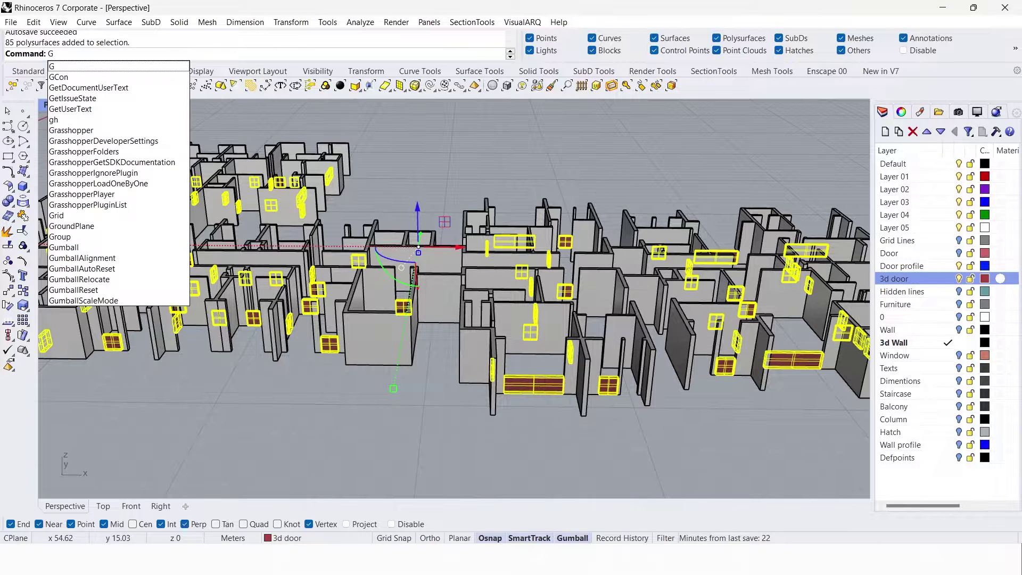
{"action": "type", "text": "roup"}
{"action": "key", "text": "Return"}
Undo the last gumball move, move the selected door solids 2.1 m upward with the gumball and clear the selection.
{"action": "key", "text": "ctrl+z"}
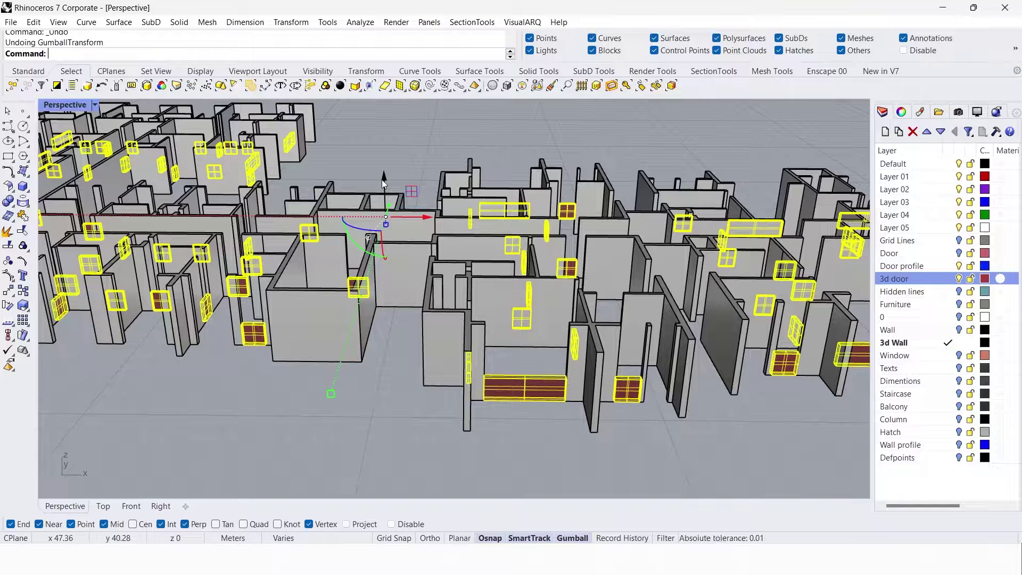
{"action": "left_click", "coordinate": [385, 184]}
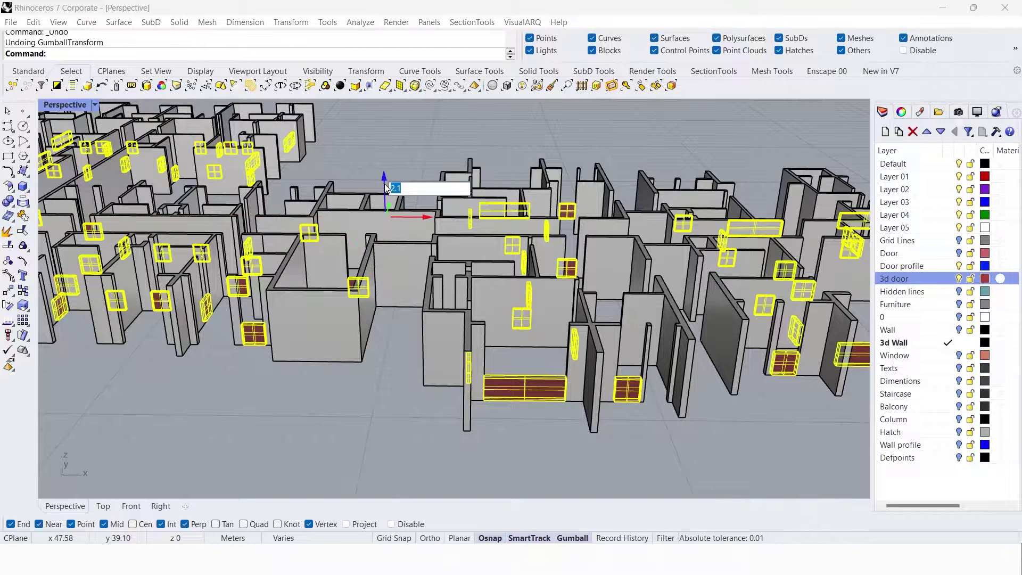
{"action": "type", "text": "2"}
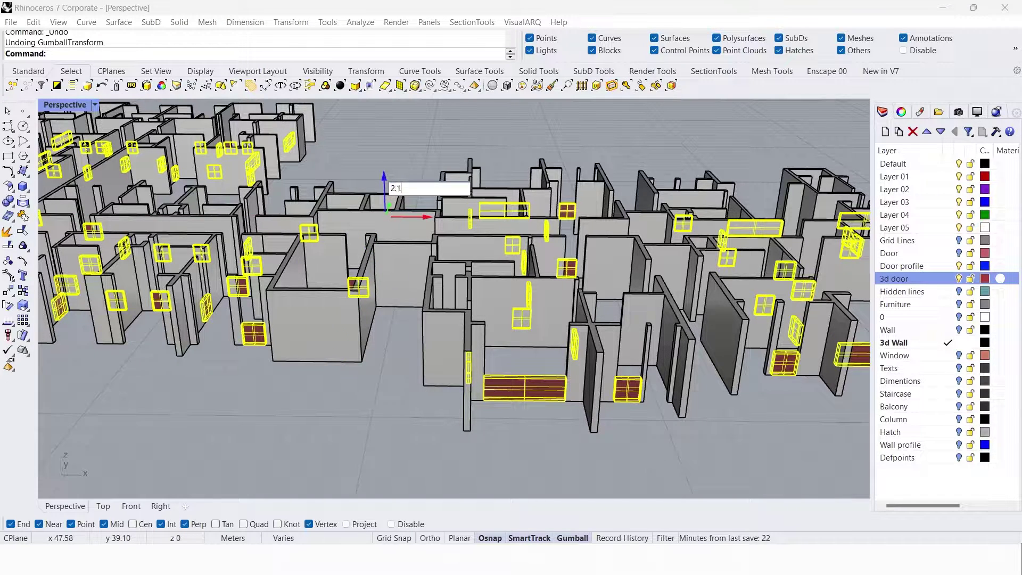
{"action": "type", "text": ".1"}
{"action": "key", "text": "Return"}
{"action": "key", "text": "Escape"}
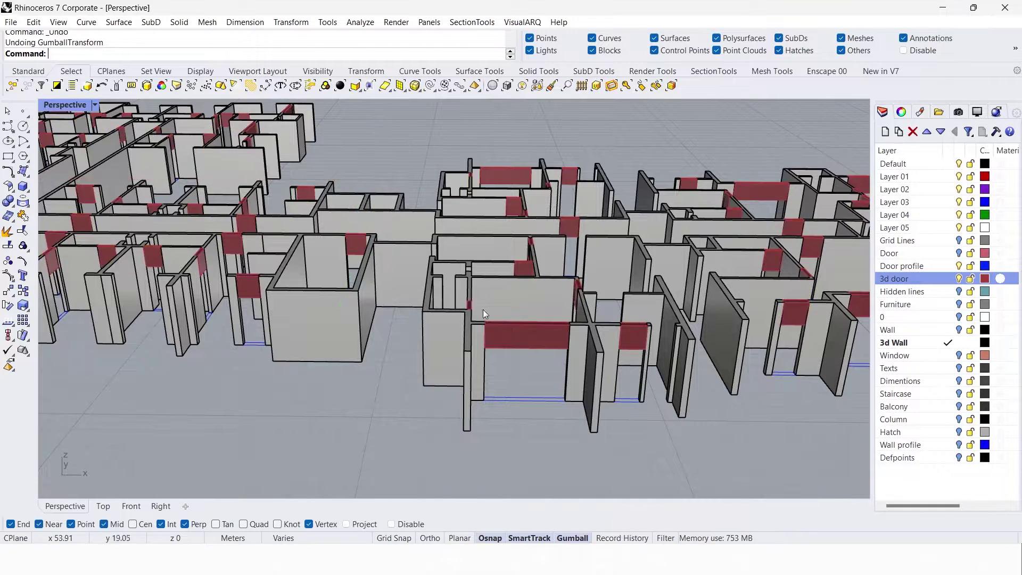
Show the model in Rendered display mode and inspect the door openings in the walls.
{"action": "middle_click", "coordinate": [485, 320]}
{"action": "left_click", "coordinate": [484, 321]}
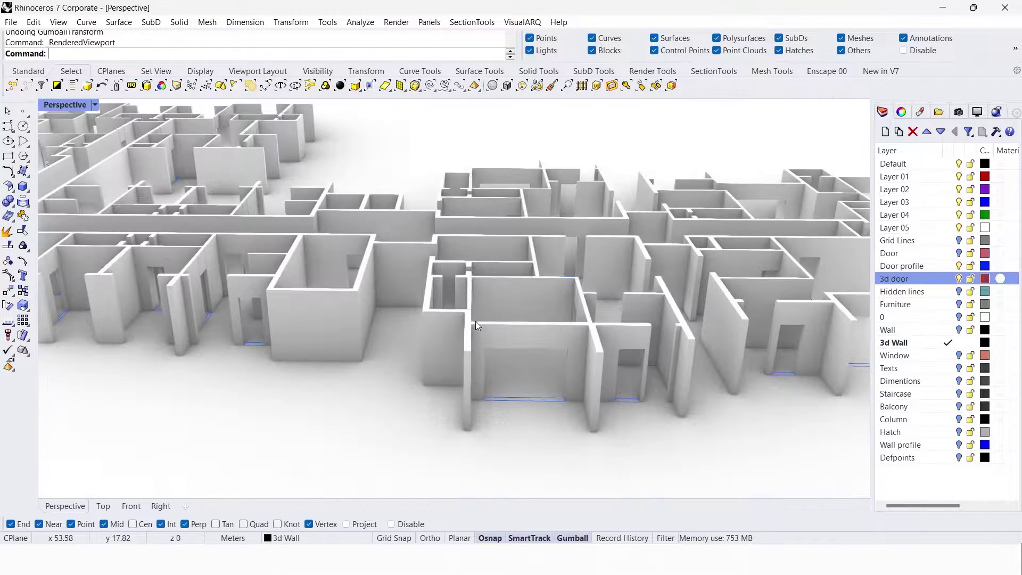
{"action": "scroll", "coordinate": [466, 342], "scroll_direction": "down", "scroll_amount": 2}
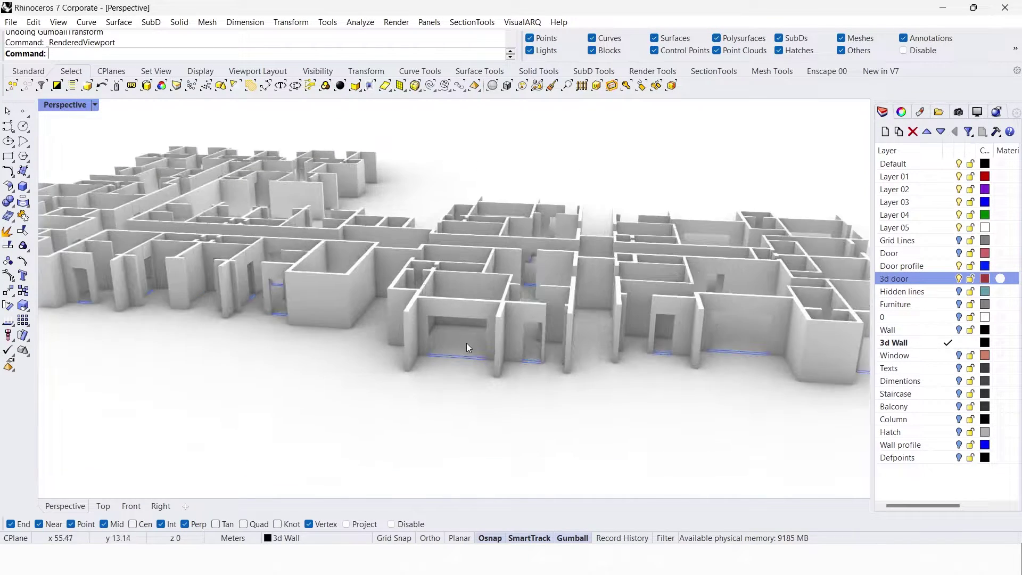
{"action": "scroll", "coordinate": [673, 329], "scroll_direction": "up", "scroll_amount": 5}
{"action": "scroll", "coordinate": [671, 330], "scroll_direction": "down", "scroll_amount": 2}
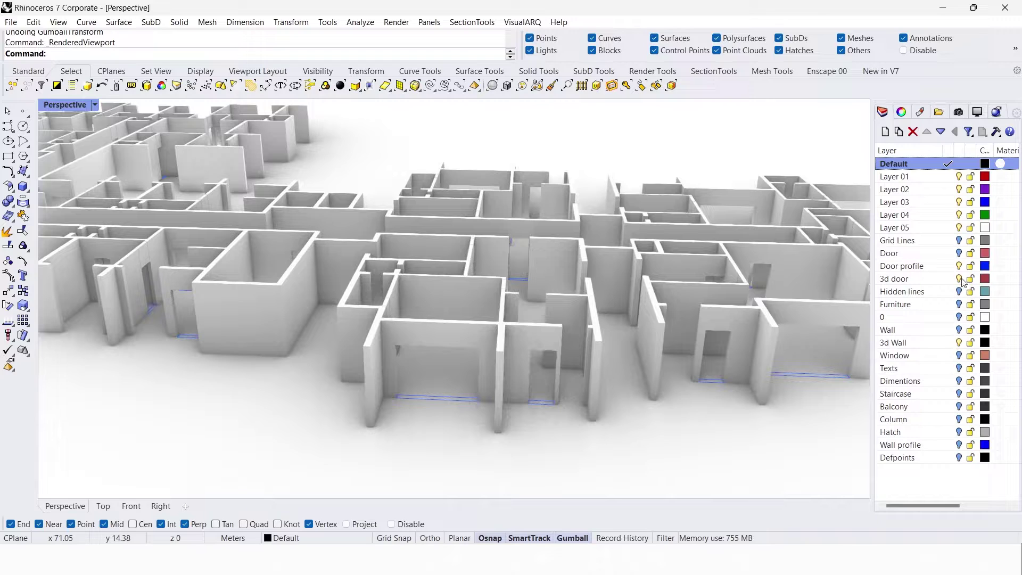
Turn off the 3d door and 3d Wall layers and set the Perspective view to Shaded display mode.
{"action": "left_click", "coordinate": [959, 279]}
{"action": "left_click", "coordinate": [959, 343]}
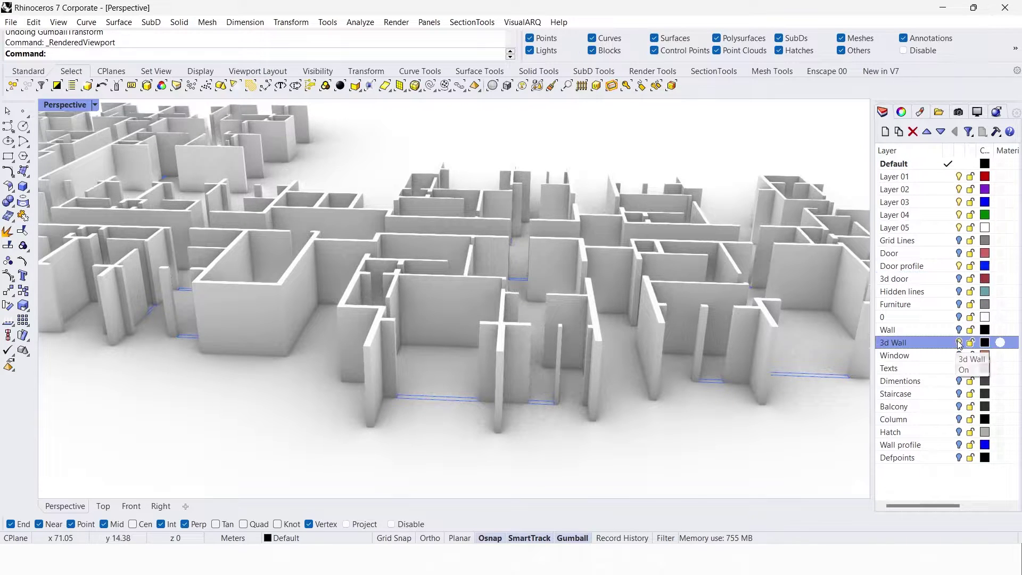
{"action": "middle_click", "coordinate": [539, 344]}
{"action": "left_click", "coordinate": [532, 343]}
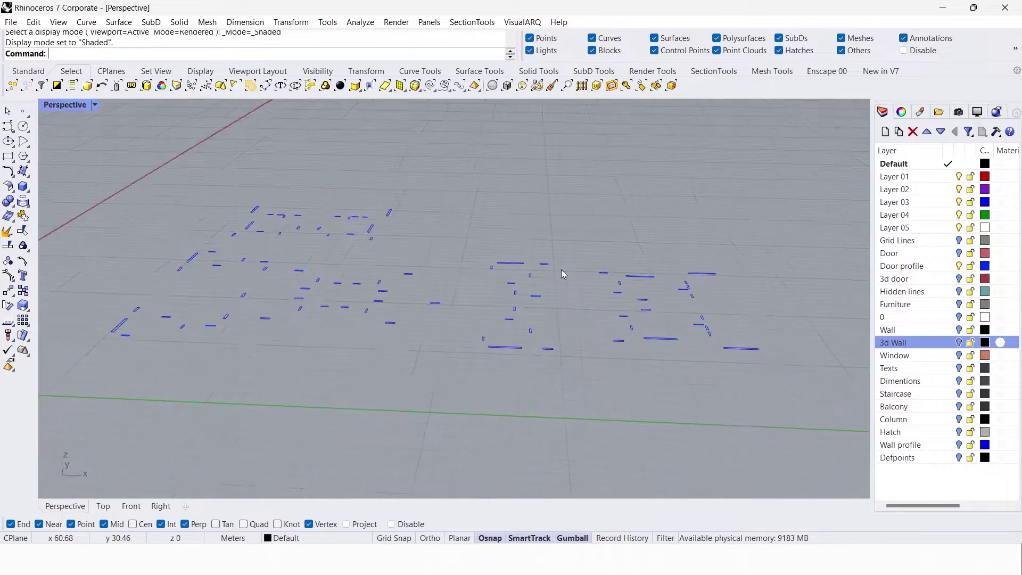
{"action": "mouse_move", "coordinate": [561, 274]}
{"action": "right_mouse_down"}
{"action": "mouse_move", "coordinate": [571, 326]}
{"action": "mouse_move", "coordinate": [525, 296]}
{"action": "right_mouse_up"}
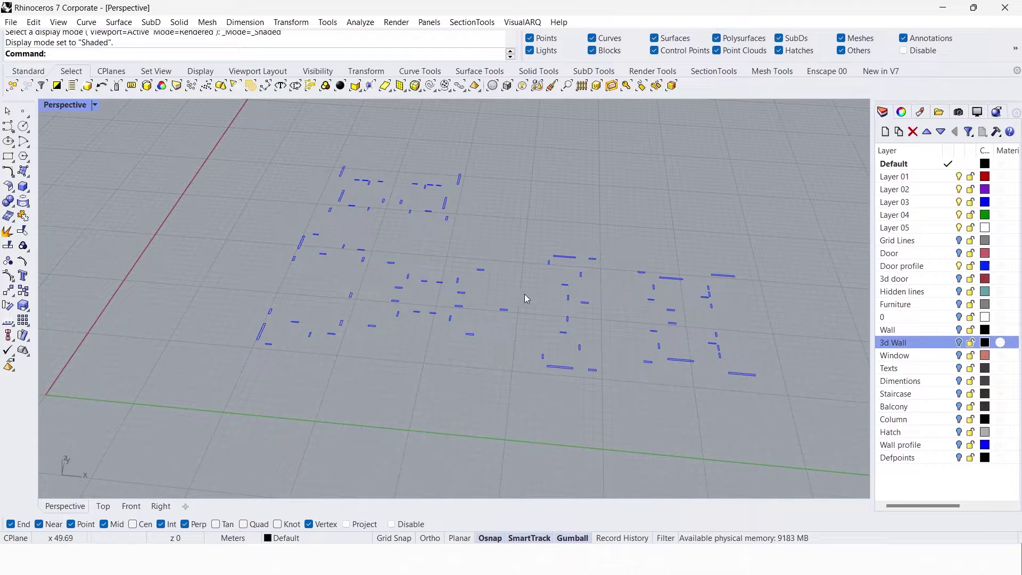
Turn off the Door profile layer and turn on the Window layer.
{"action": "left_click", "coordinate": [958, 266]}
{"action": "right_click_drag", "start_coordinate": [649, 367], "coordinate": [487, 335]}
{"action": "left_click", "coordinate": [959, 355]}
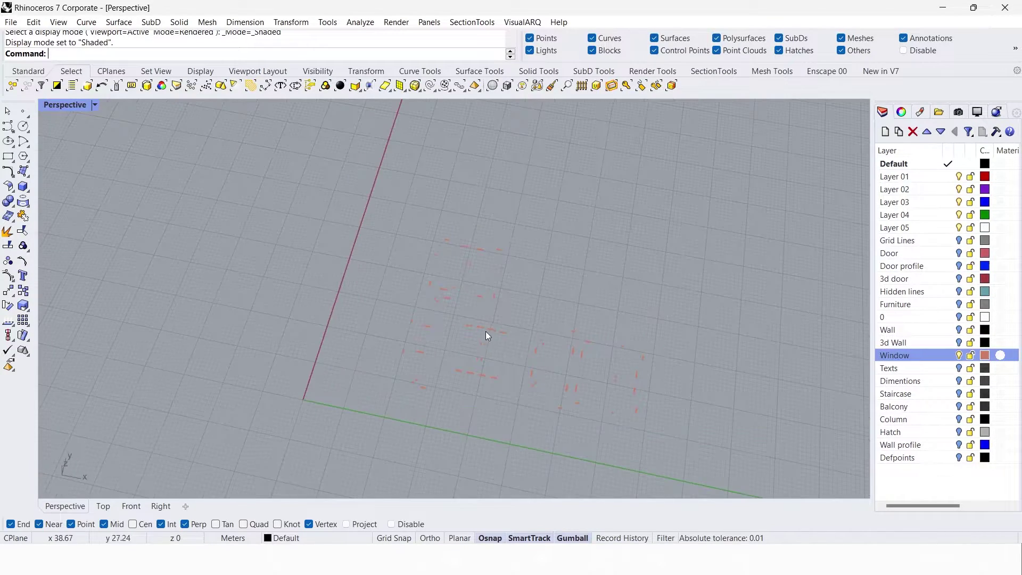
{"action": "scroll", "coordinate": [485, 331], "scroll_direction": "up", "scroll_amount": 5}
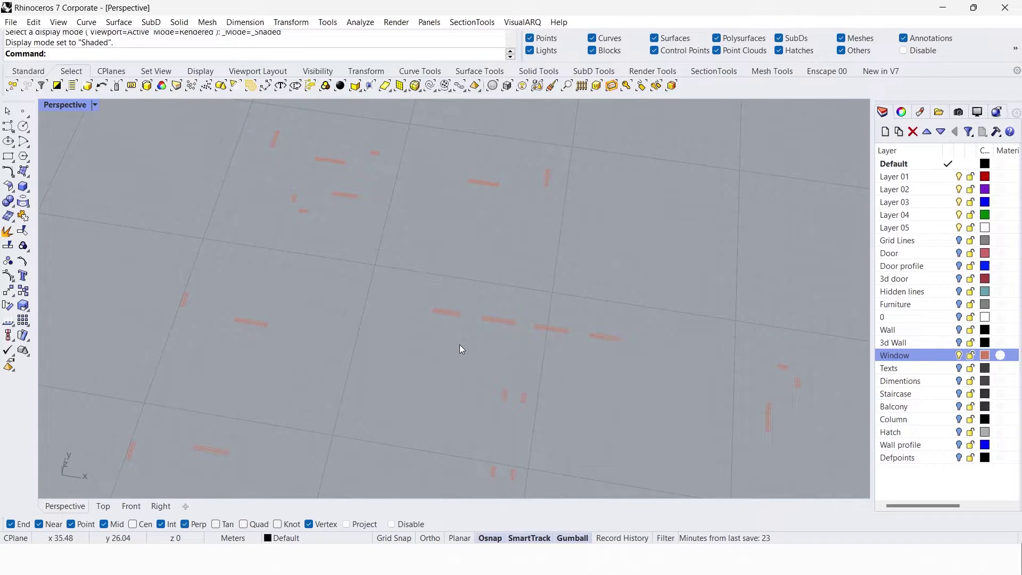
{"action": "scroll", "coordinate": [455, 333], "scroll_direction": "up", "scroll_amount": 3}
{"action": "type", "text": "Rectangle"}
{"action": "key", "text": "Return"}
{"action": "left_click", "coordinate": [401, 290]}
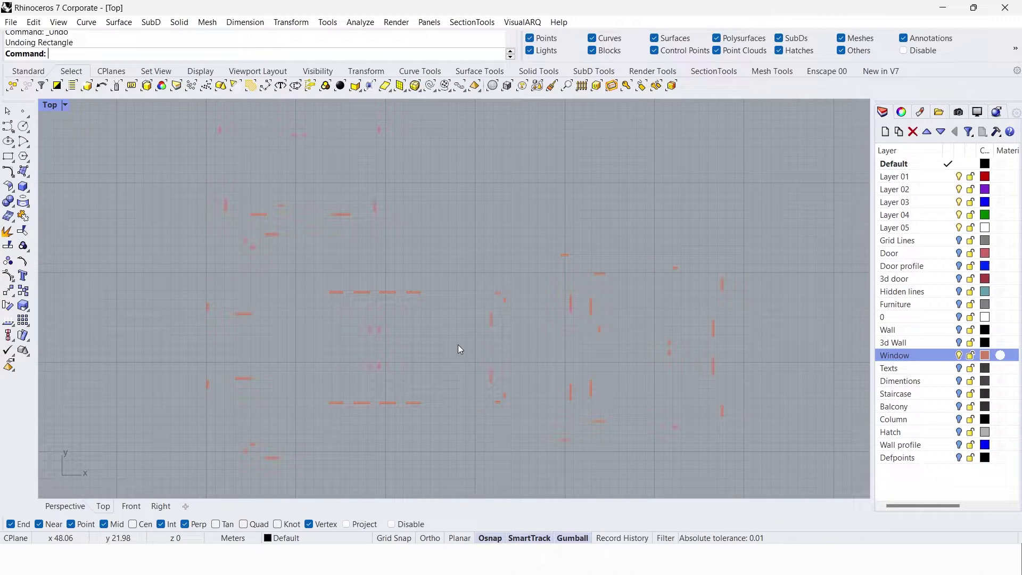
Draw a rectangle enclosing all window objects in the Top view and select it together with them.
{"action": "scroll", "coordinate": [458, 344], "scroll_direction": "down", "scroll_amount": 4}
{"action": "type", "text": "rec"}
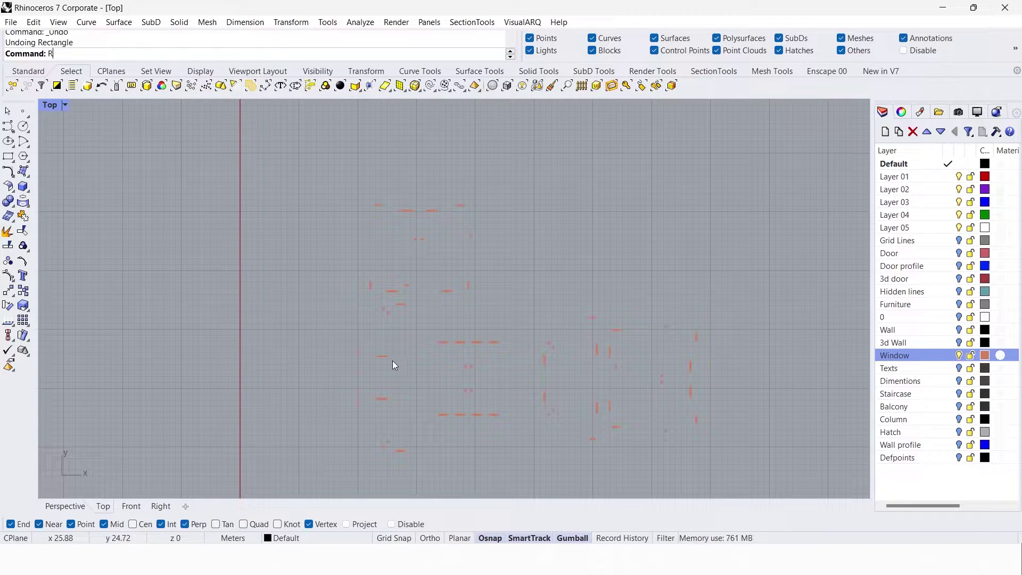
{"action": "key", "text": "Return"}
{"action": "left_click", "coordinate": [314, 172]}
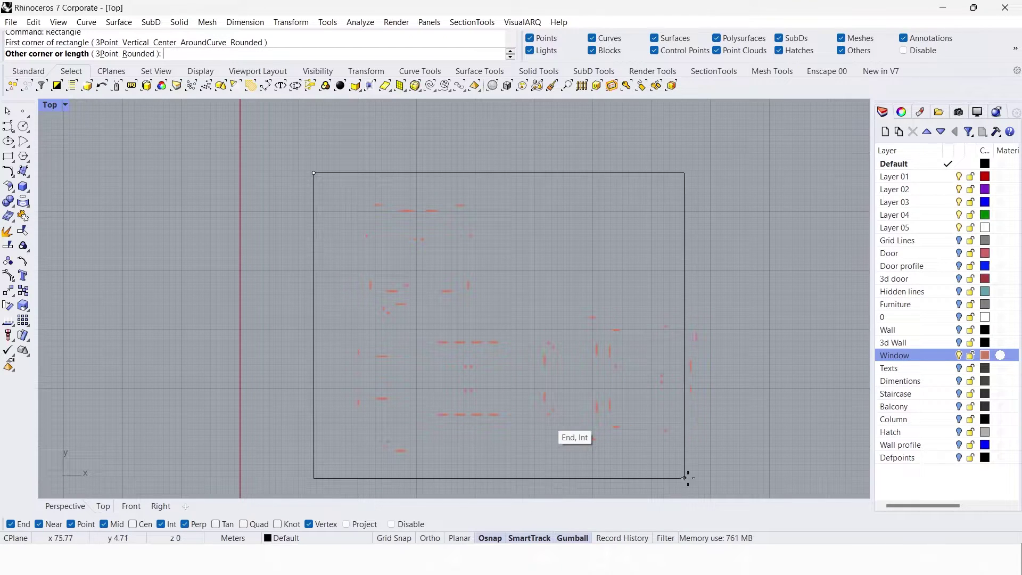
{"action": "left_click", "coordinate": [719, 473]}
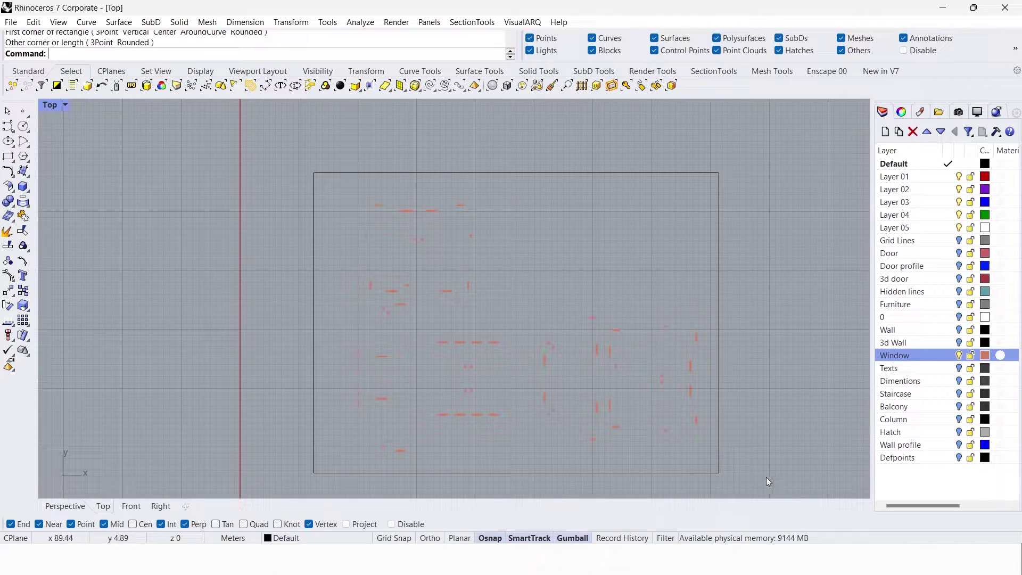
{"action": "left_click_drag", "start_coordinate": [765, 477], "coordinate": [298, 203]}
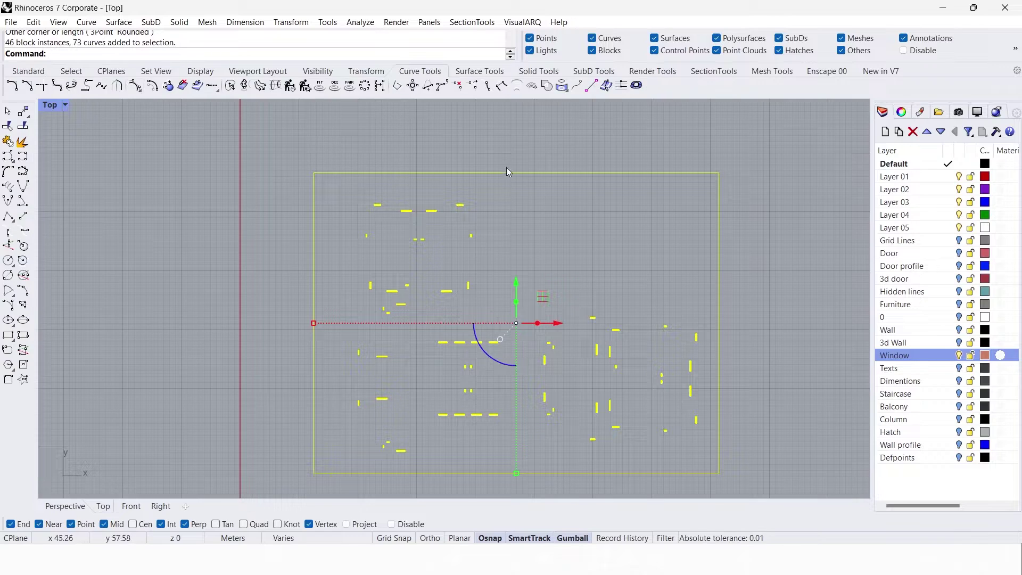
Generate closed window outlines from the selected objects with Curve Boolean and delete the large enclosing rectangles.
{"action": "left_click", "coordinate": [420, 71]}
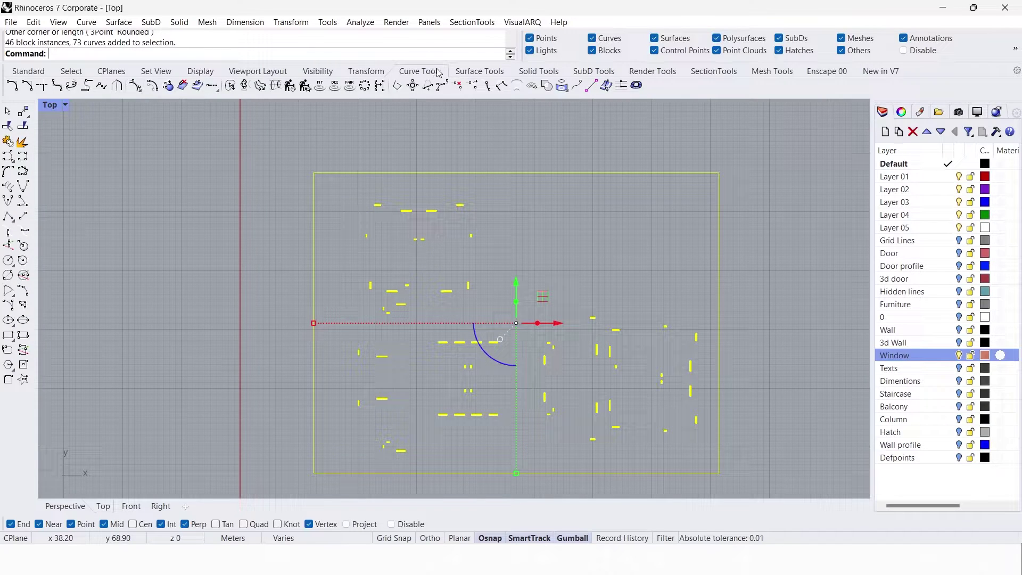
{"action": "left_click", "coordinate": [546, 86]}
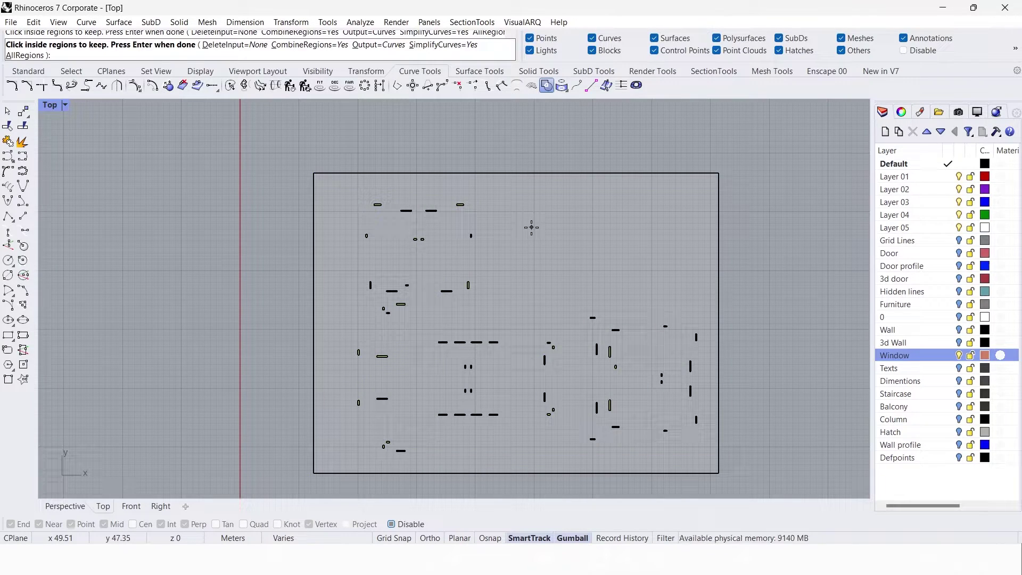
{"action": "key", "text": "Escape"}
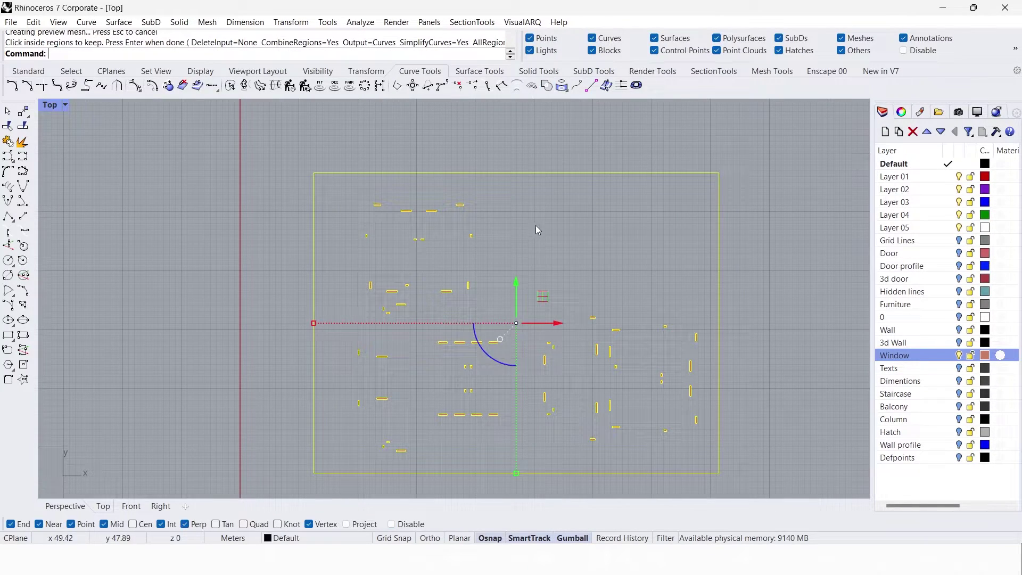
{"action": "left_click", "coordinate": [769, 239]}
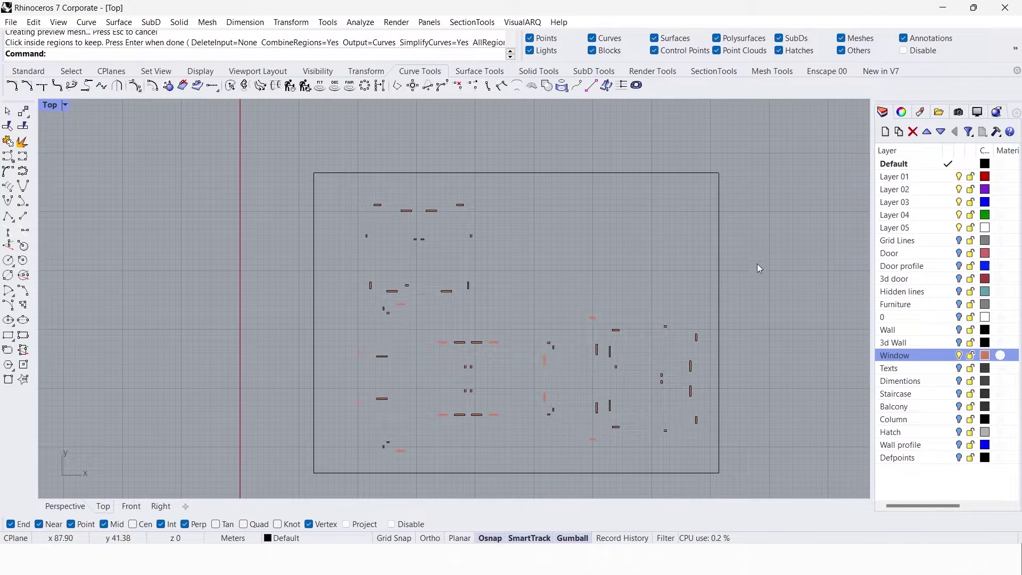
{"action": "left_click_drag", "start_coordinate": [757, 264], "coordinate": [683, 228]}
{"action": "key", "text": "Delete"}
Check one small window's outline curve and turn off the Window layer, leaving only the generated outlines displayed.
{"action": "scroll", "coordinate": [547, 350], "scroll_direction": "up", "scroll_amount": 5}
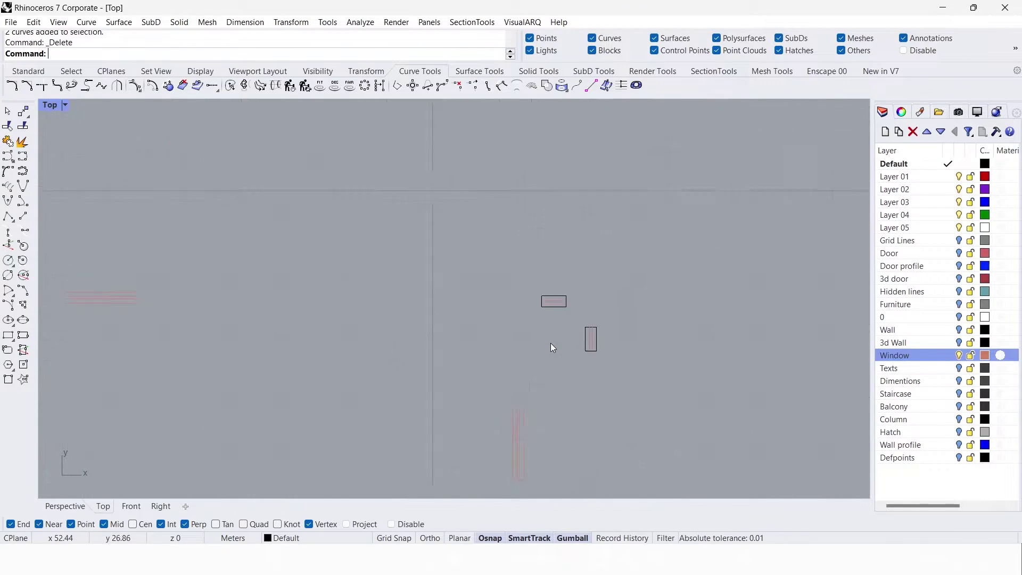
{"action": "scroll", "coordinate": [560, 311], "scroll_direction": "up", "scroll_amount": 5}
{"action": "left_click", "coordinate": [549, 286]}
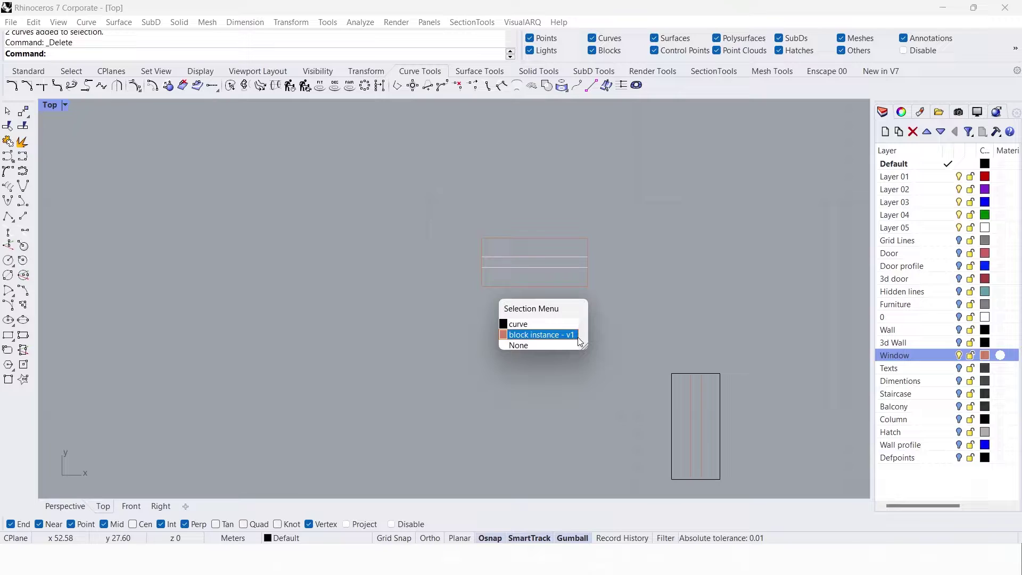
{"action": "left_click", "coordinate": [554, 325]}
{"action": "scroll", "coordinate": [449, 265], "scroll_direction": "down", "scroll_amount": 8}
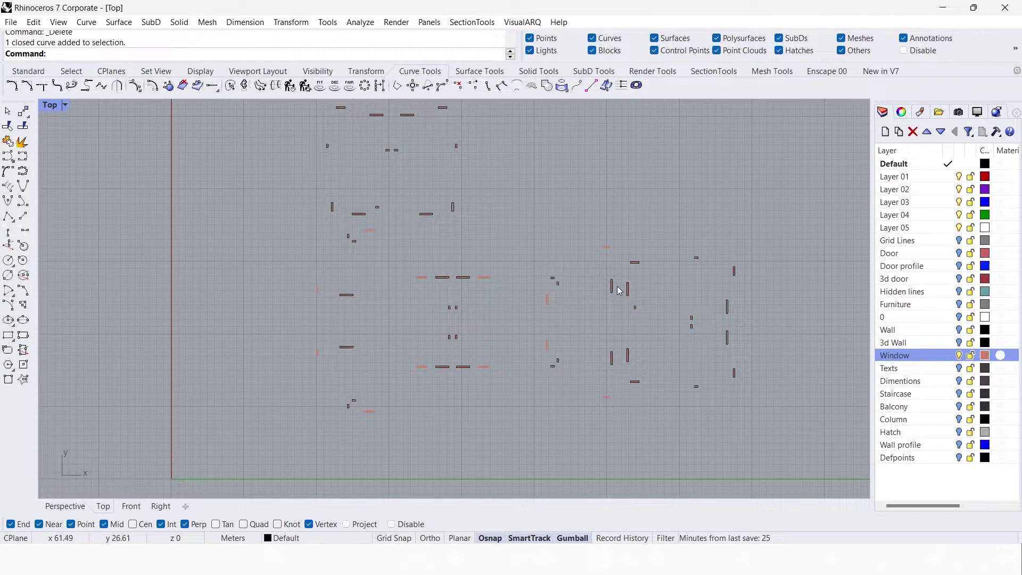
{"action": "right_click_drag", "start_coordinate": [619, 290], "coordinate": [595, 347]}
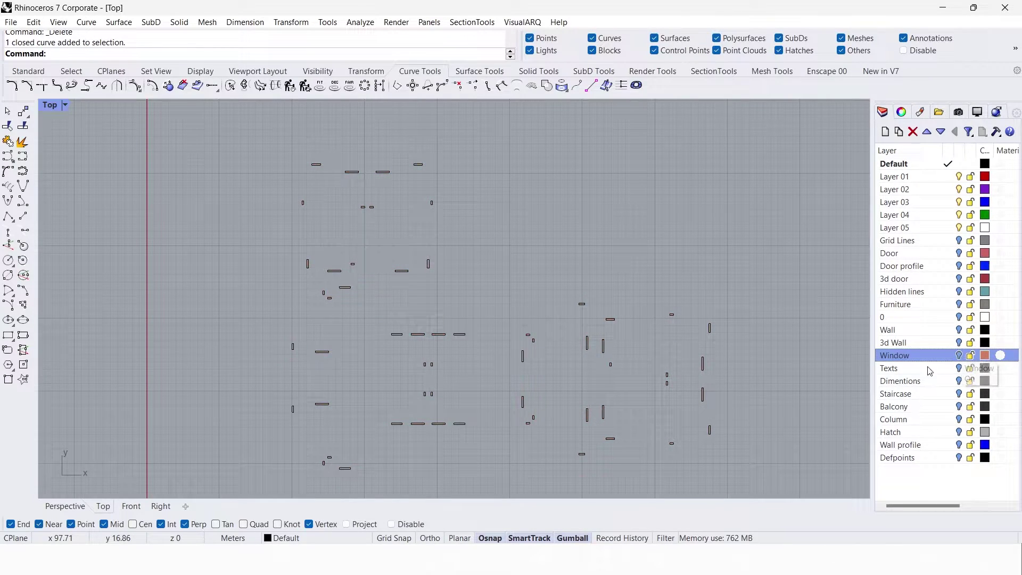
{"action": "right_click_drag", "start_coordinate": [372, 240], "coordinate": [362, 225]}
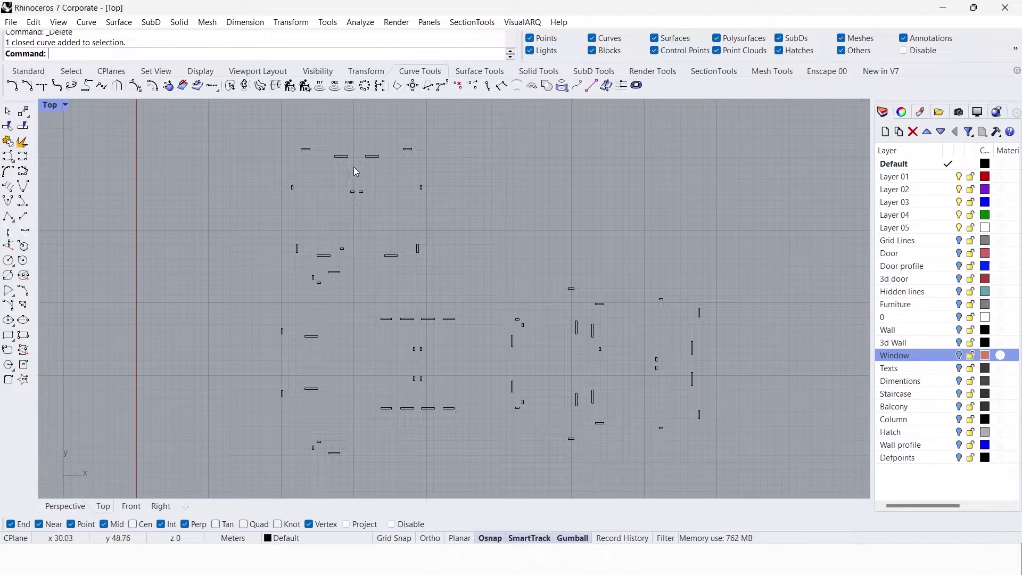
{"action": "scroll", "coordinate": [485, 368], "scroll_direction": "down", "scroll_amount": 2}
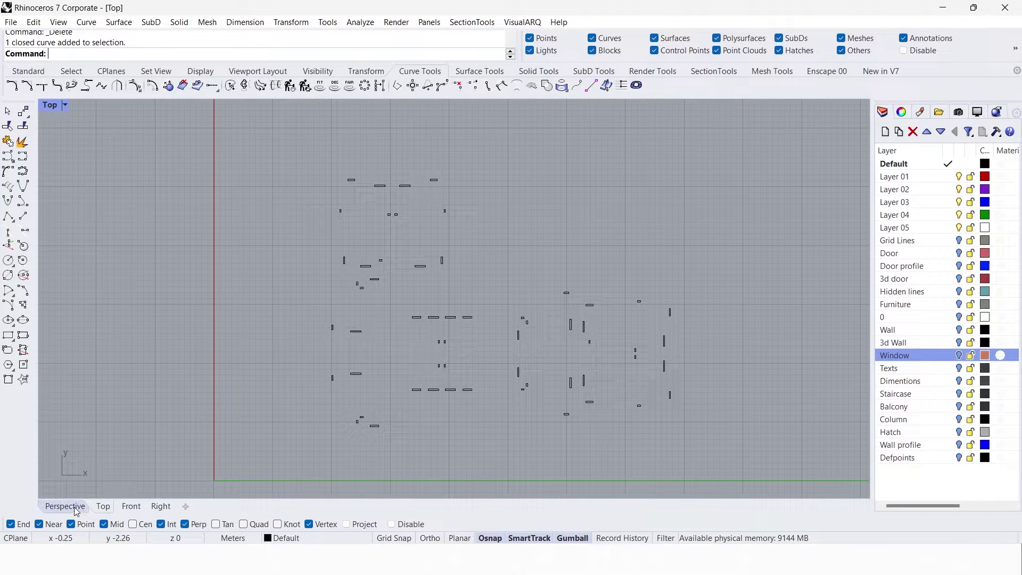
Select all the window outline curves and create a new layer named 3d window.
{"action": "mouse_move", "coordinate": [281, 138]}
{"action": "left_mouse_down"}
{"action": "mouse_move", "coordinate": [631, 385]}
{"action": "mouse_move", "coordinate": [776, 463]}
{"action": "left_mouse_up"}
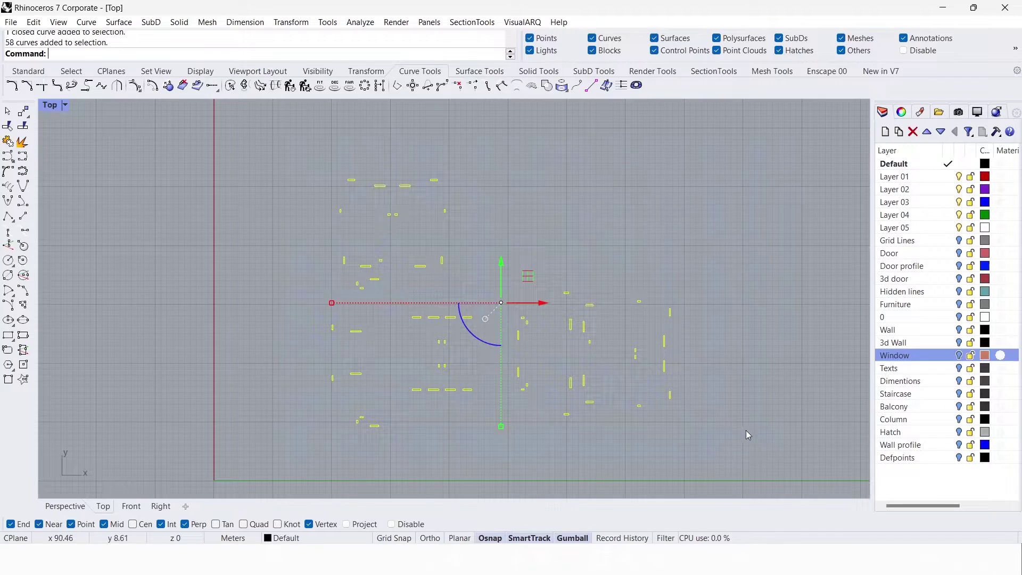
{"action": "left_click", "coordinate": [887, 133]}
{"action": "type", "text": "3"}
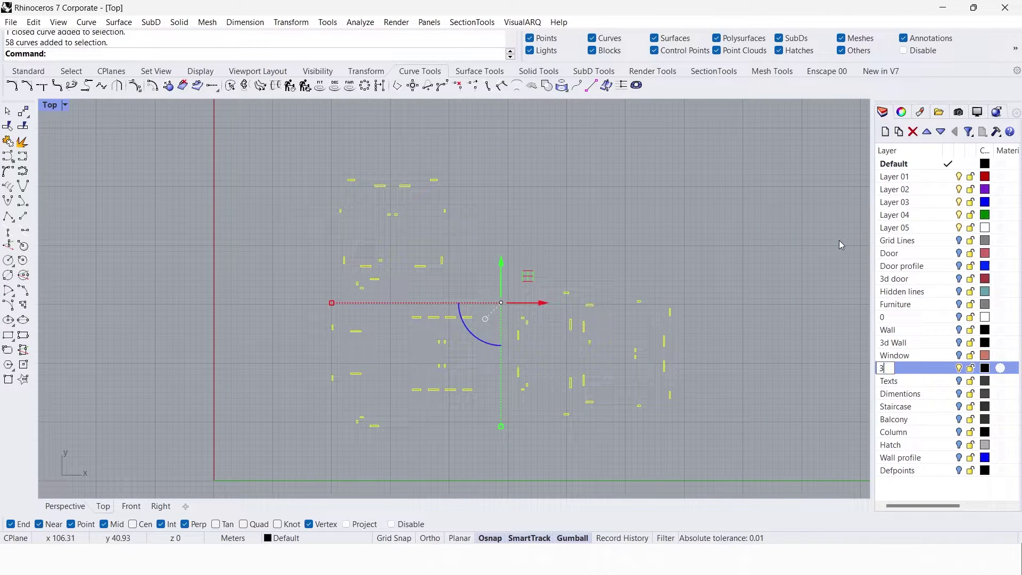
{"action": "type", "text": "d window"}
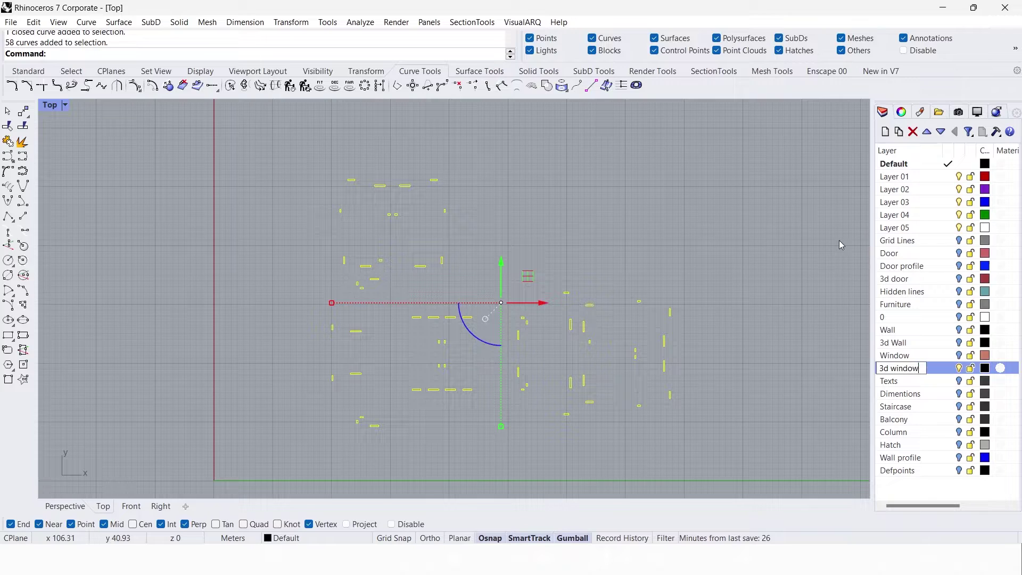
{"action": "key", "text": "Return"}
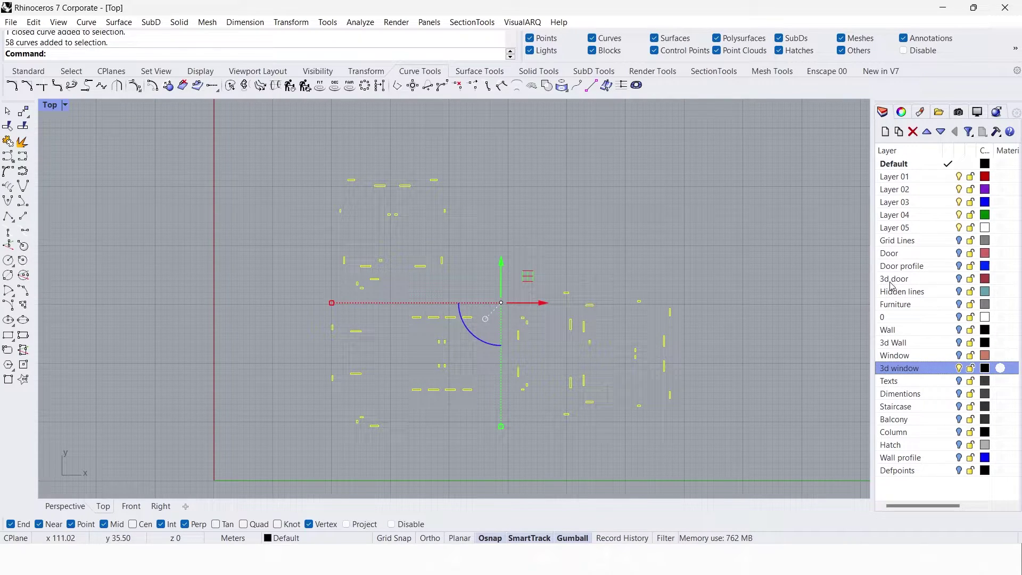
Move all the window outline curves to the 3d window layer.
{"action": "left_click_drag", "start_coordinate": [305, 145], "coordinate": [704, 449]}
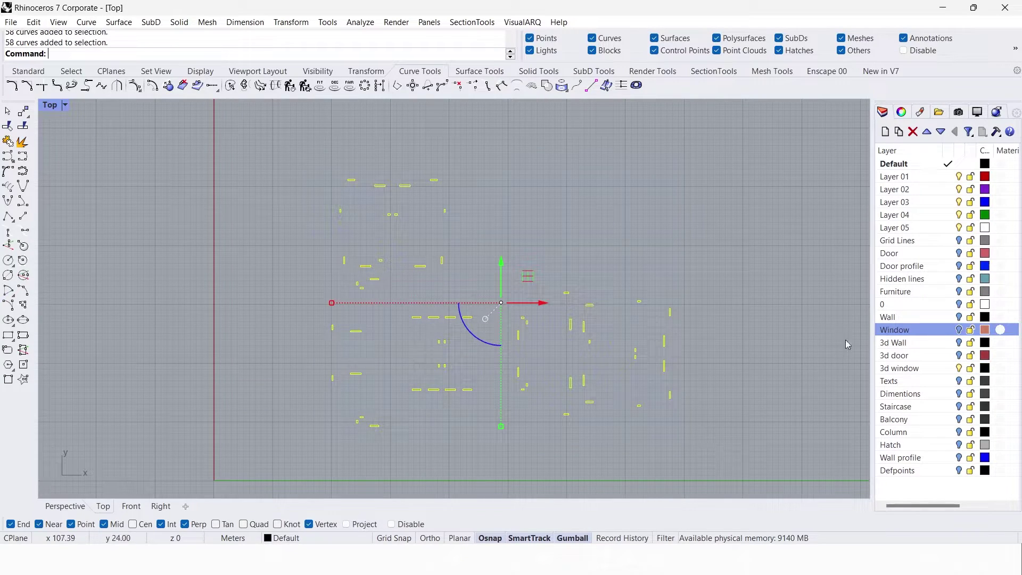
{"action": "right_click", "coordinate": [907, 371]}
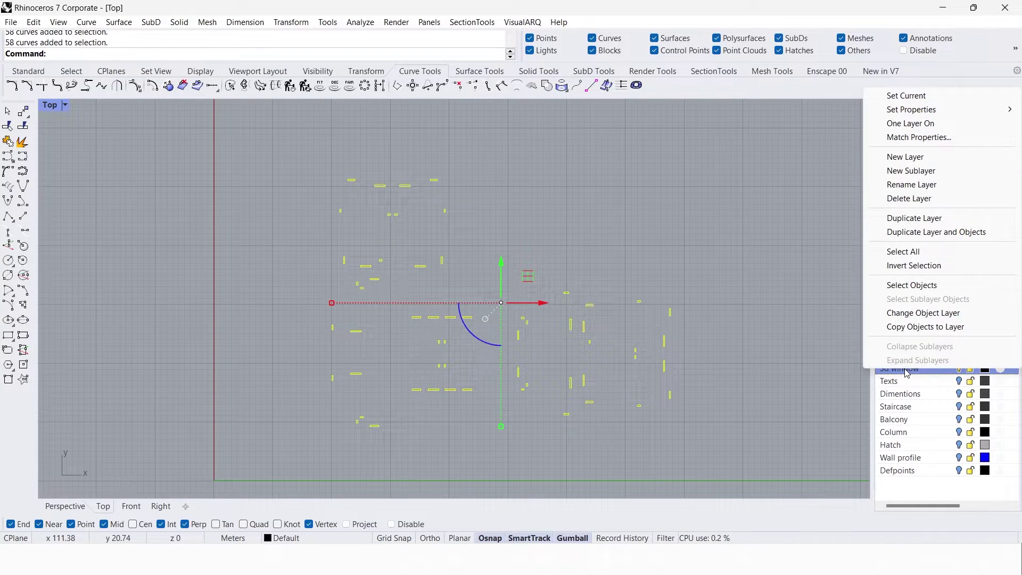
{"action": "left_click", "coordinate": [921, 313]}
{"action": "left_click", "coordinate": [822, 366]}
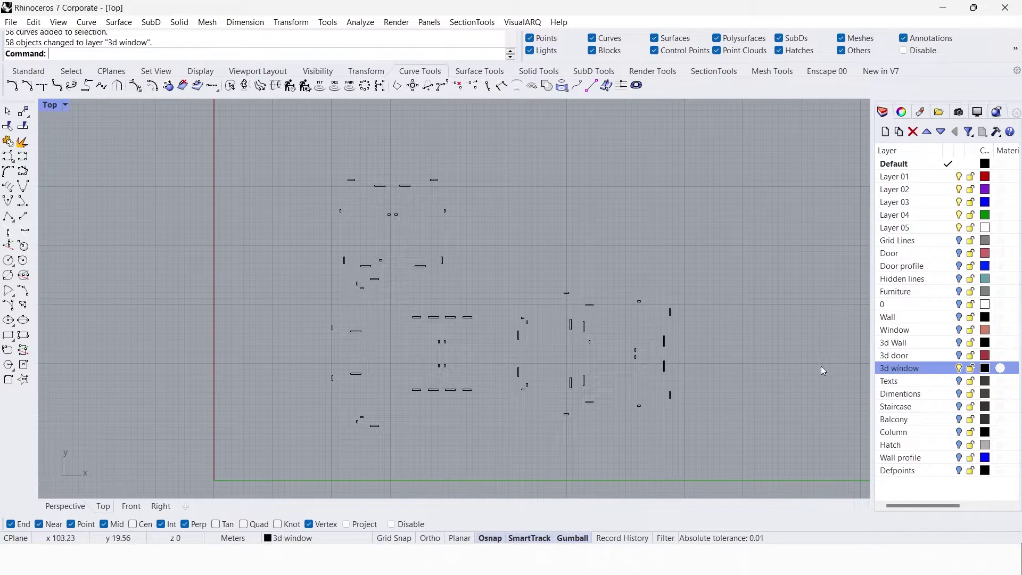
Set the 3d window layer's colour to blue.
{"action": "left_click", "coordinate": [983, 370]}
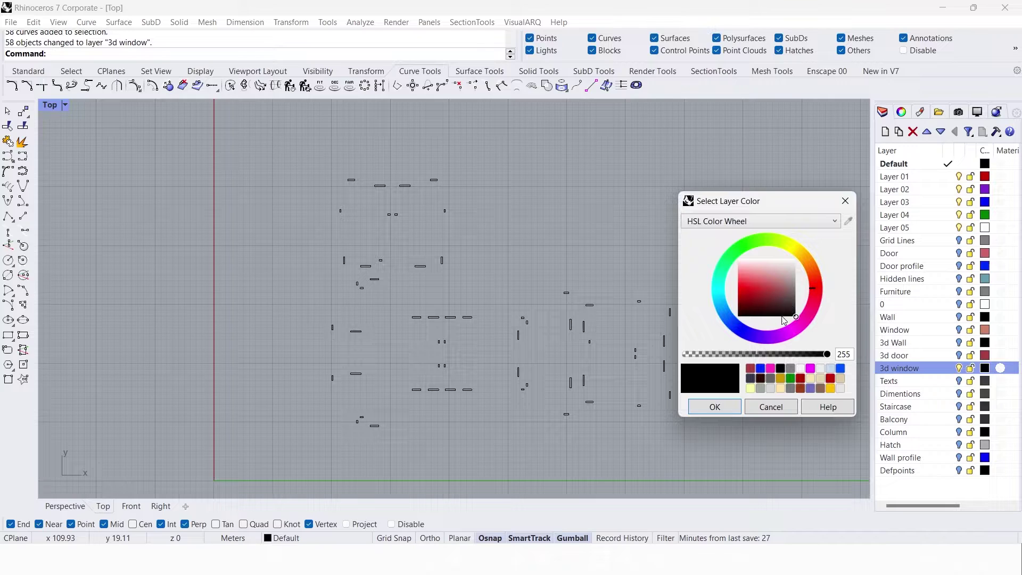
{"action": "left_click", "coordinate": [760, 368]}
{"action": "left_click", "coordinate": [715, 407]}
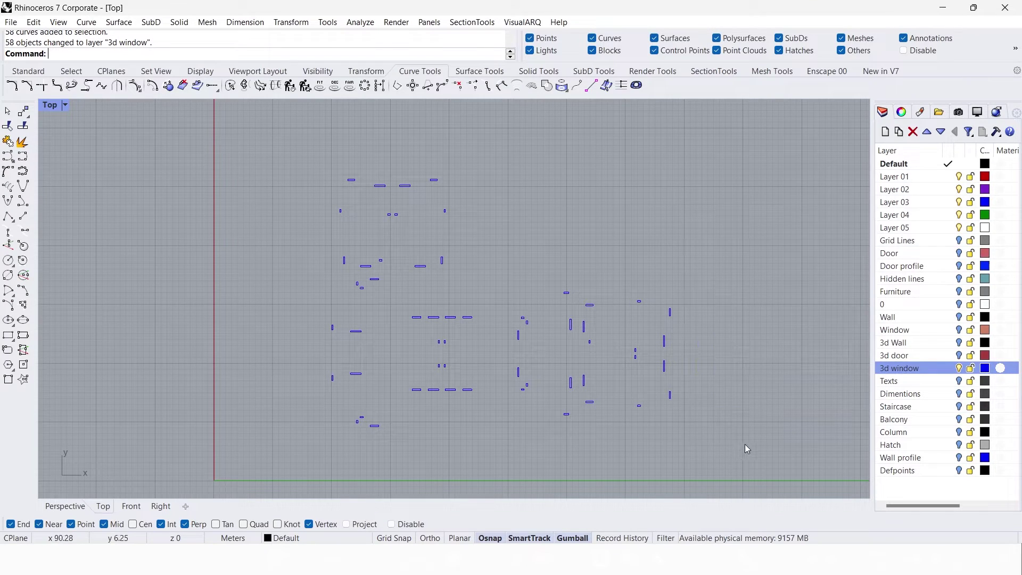
Create planar surfaces from all the window outline curves with PlanarSrf in the Perspective view.
{"action": "left_click_drag", "start_coordinate": [762, 454], "coordinate": [310, 162]}
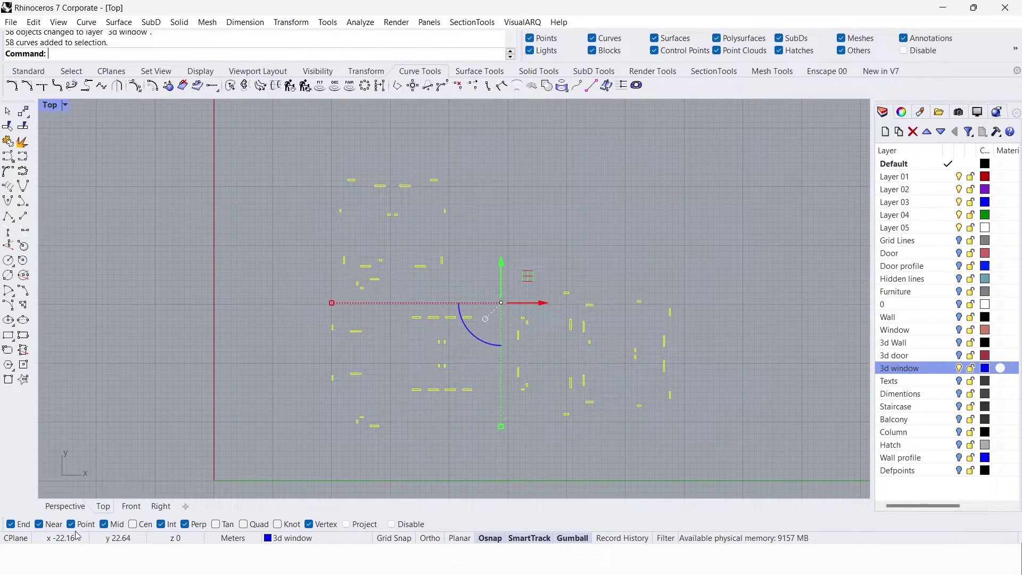
{"action": "left_click", "coordinate": [58, 509]}
{"action": "scroll", "coordinate": [292, 401], "scroll_direction": "down", "scroll_amount": 4}
{"action": "right_click_drag", "start_coordinate": [418, 381], "coordinate": [453, 354]}
{"action": "scroll", "coordinate": [370, 369], "scroll_direction": "up", "scroll_amount": 7}
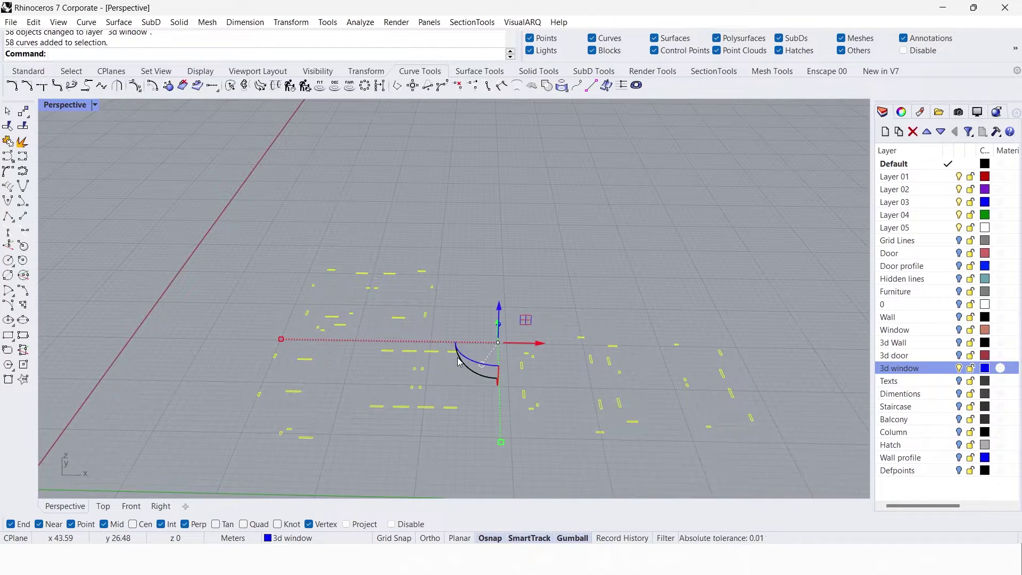
{"action": "type", "text": "PlanarSrf"}
{"action": "key", "text": "Return"}
{"action": "mouse_move", "coordinate": [447, 373]}
{"action": "right_mouse_down"}
{"action": "mouse_move", "coordinate": [405, 400]}
{"action": "mouse_move", "coordinate": [452, 375]}
{"action": "right_mouse_up"}
{"action": "scroll", "coordinate": [404, 401], "scroll_direction": "up", "scroll_amount": 12}
{"action": "scroll", "coordinate": [452, 375], "scroll_direction": "down", "scroll_amount": 14}
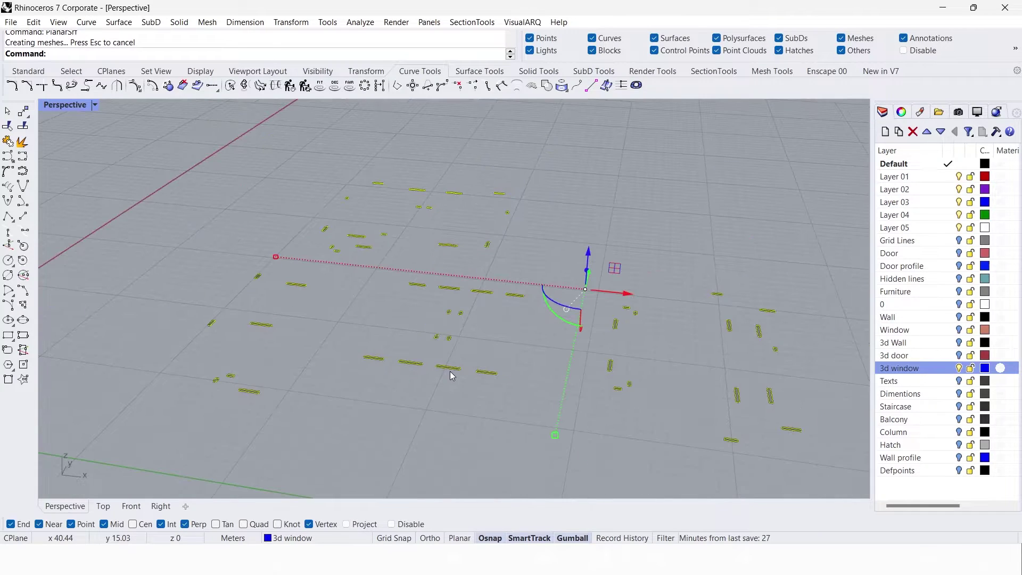
Select the newly created planar surfaces, move them to the 3d window layer and delete the window outline curves.
{"action": "left_click", "coordinate": [236, 181]}
{"action": "left_click", "coordinate": [71, 71]}
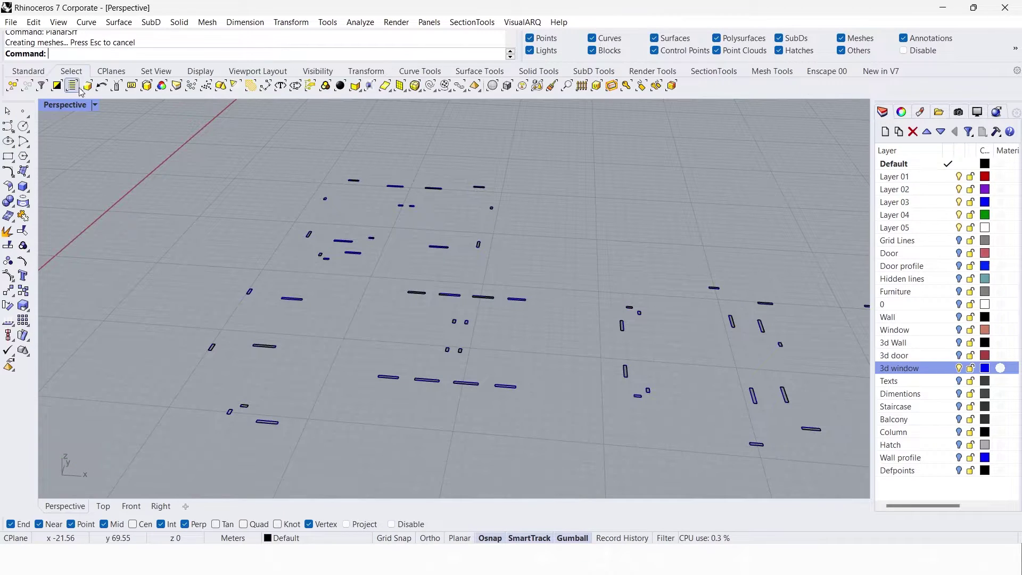
{"action": "left_click", "coordinate": [87, 87]}
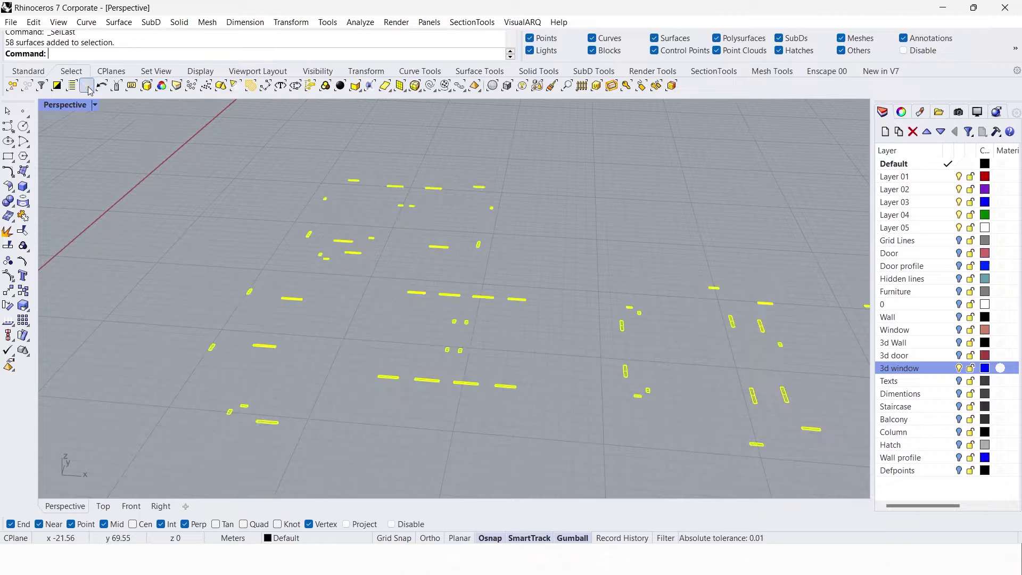
{"action": "right_click", "coordinate": [890, 372]}
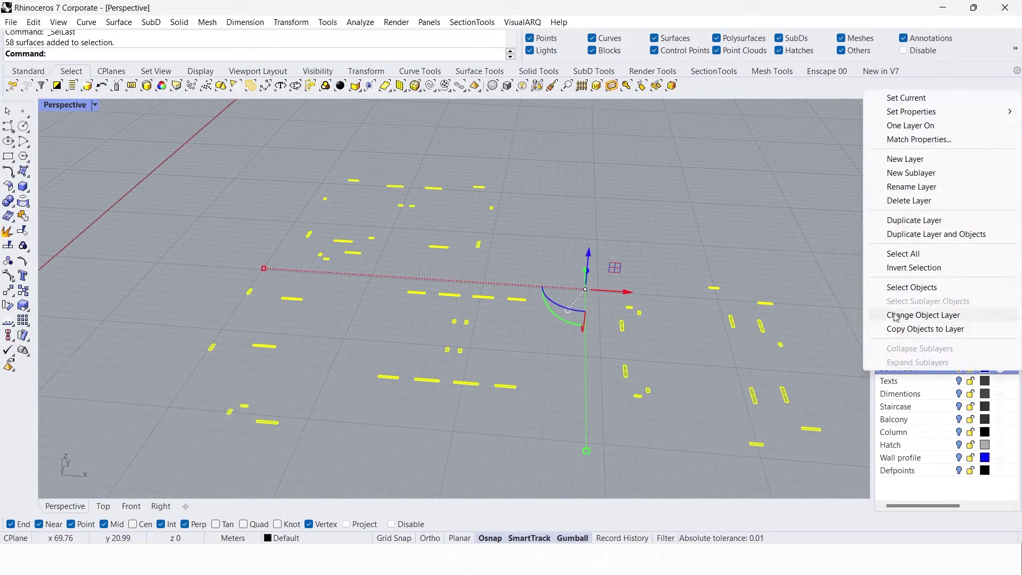
{"action": "left_click", "coordinate": [910, 315]}
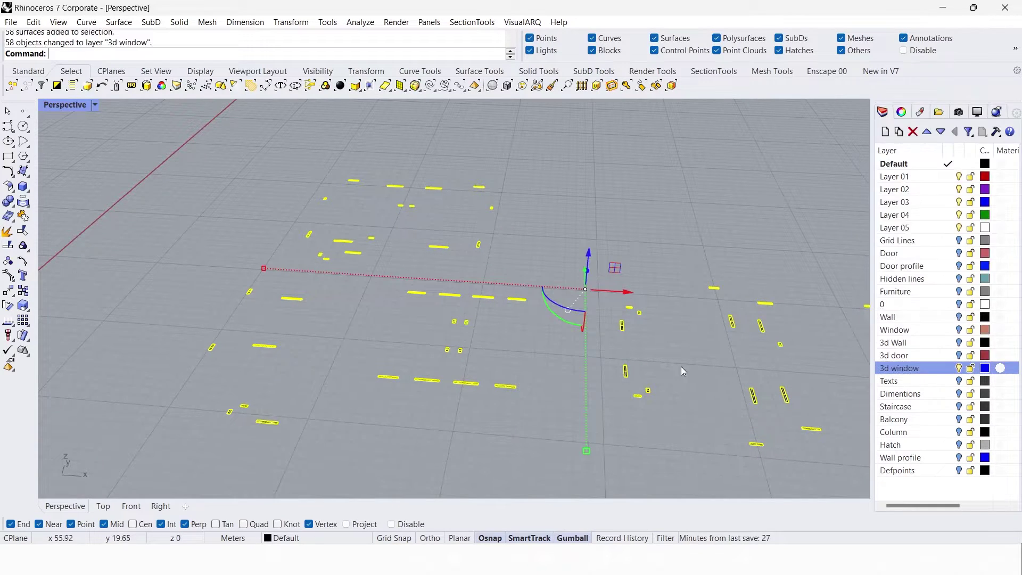
{"action": "key", "text": "Delete"}
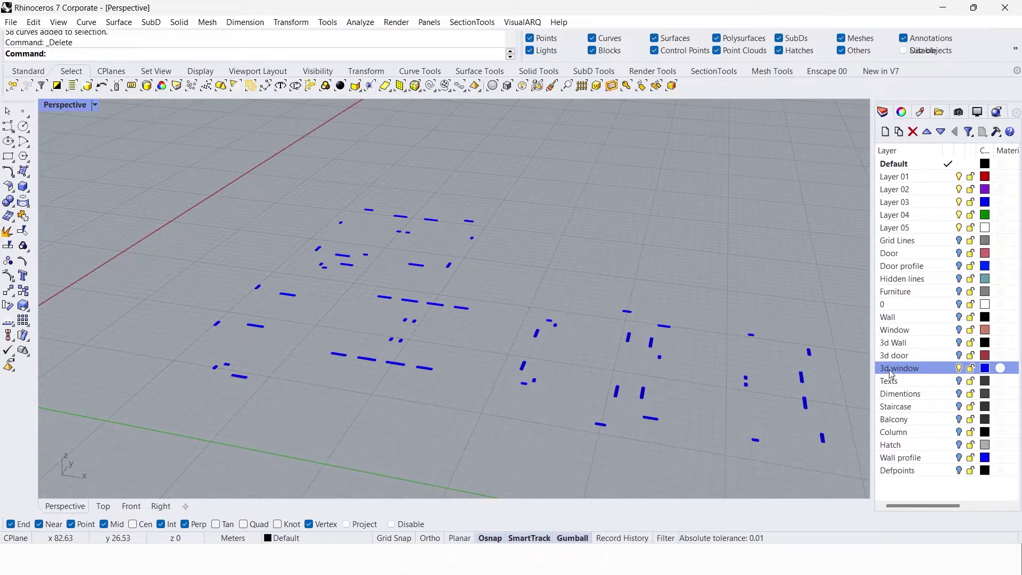
Select all the surfaces on the 3d window layer and extrude them 0.9 m upward.
{"action": "right_click", "coordinate": [890, 372]}
{"action": "left_click", "coordinate": [915, 285]}
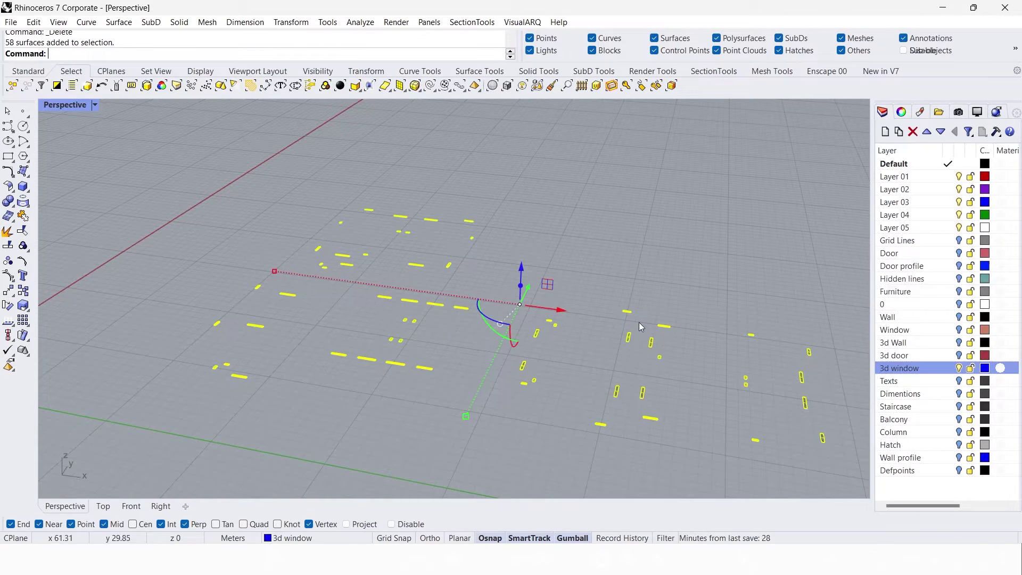
{"action": "right_click_drag", "start_coordinate": [641, 327], "coordinate": [573, 295]}
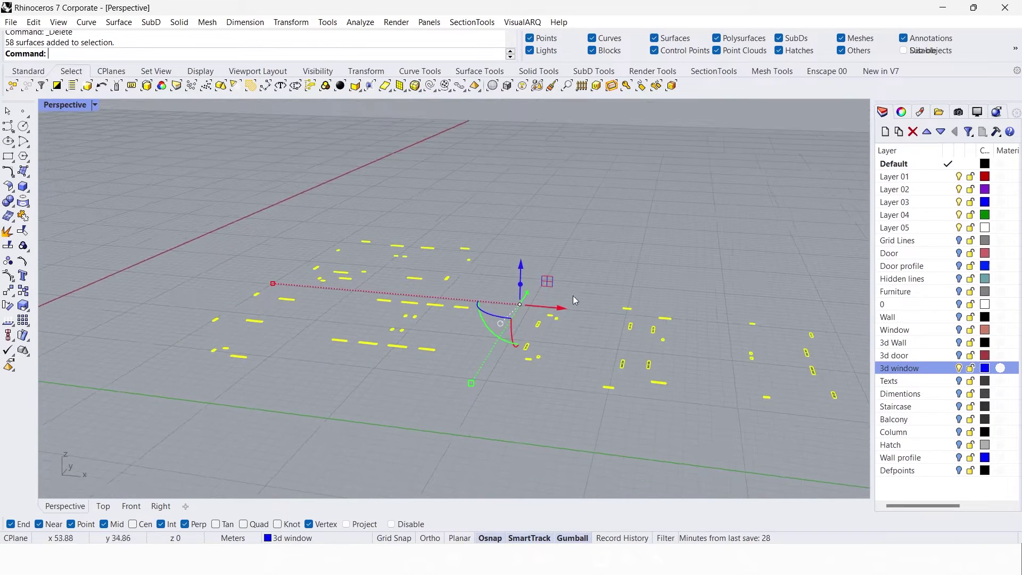
{"action": "left_click", "coordinate": [519, 284]}
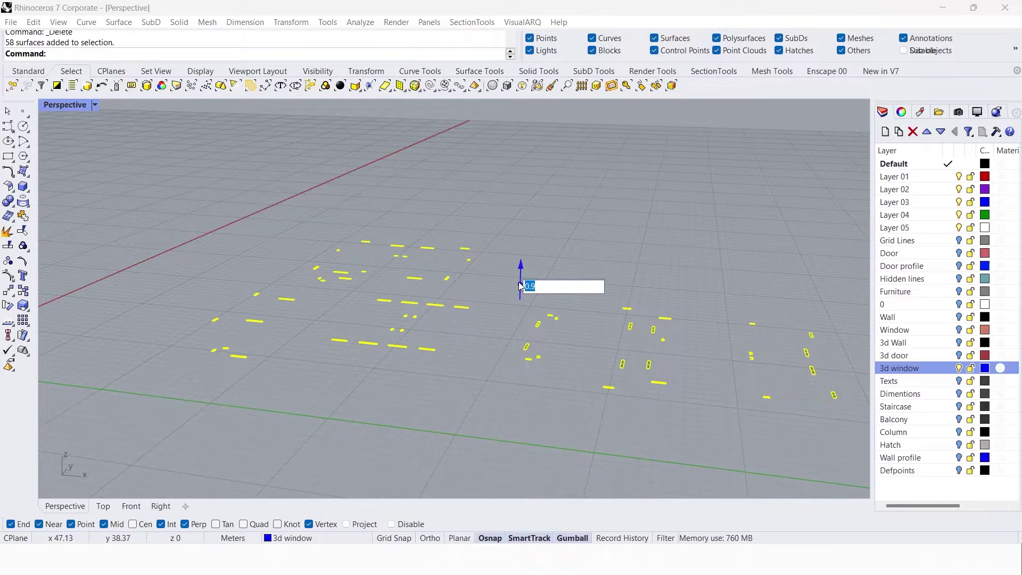
{"action": "key", "text": "Return"}
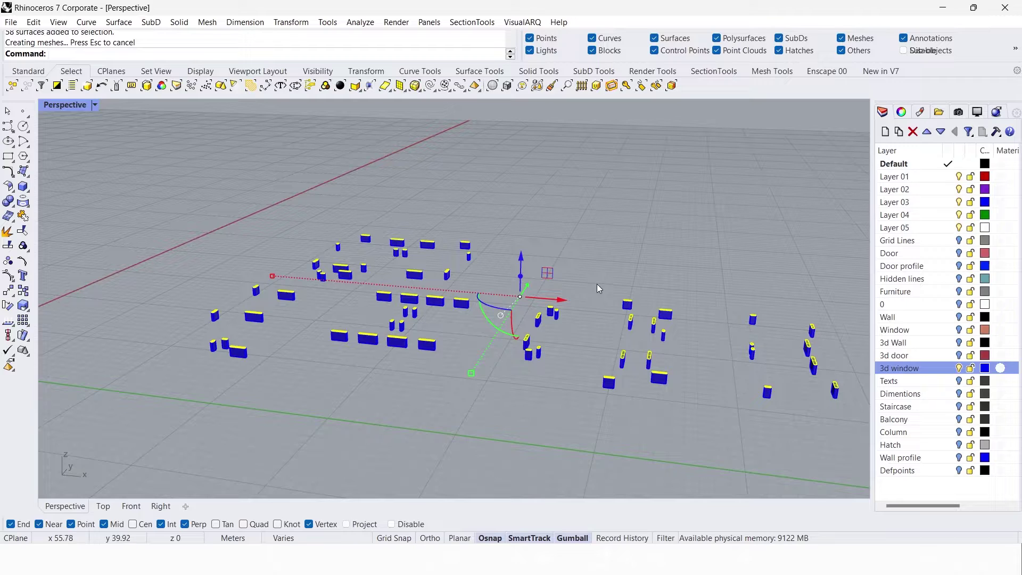
{"action": "left_click", "coordinate": [610, 273]}
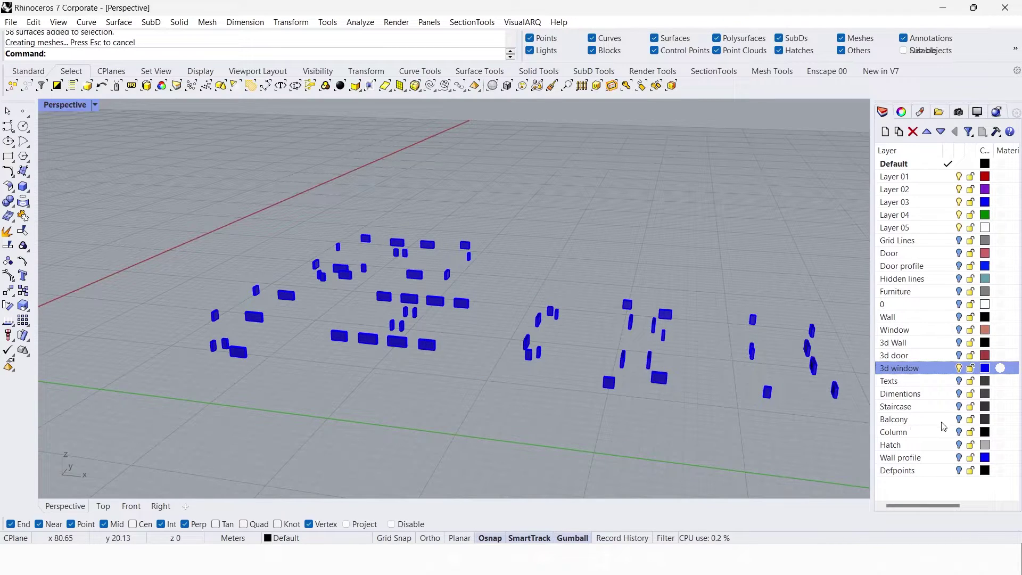
Turn on the 3d Wall layer and show the Perspective view in Rendered display mode to inspect the window sills.
{"action": "left_click", "coordinate": [959, 343]}
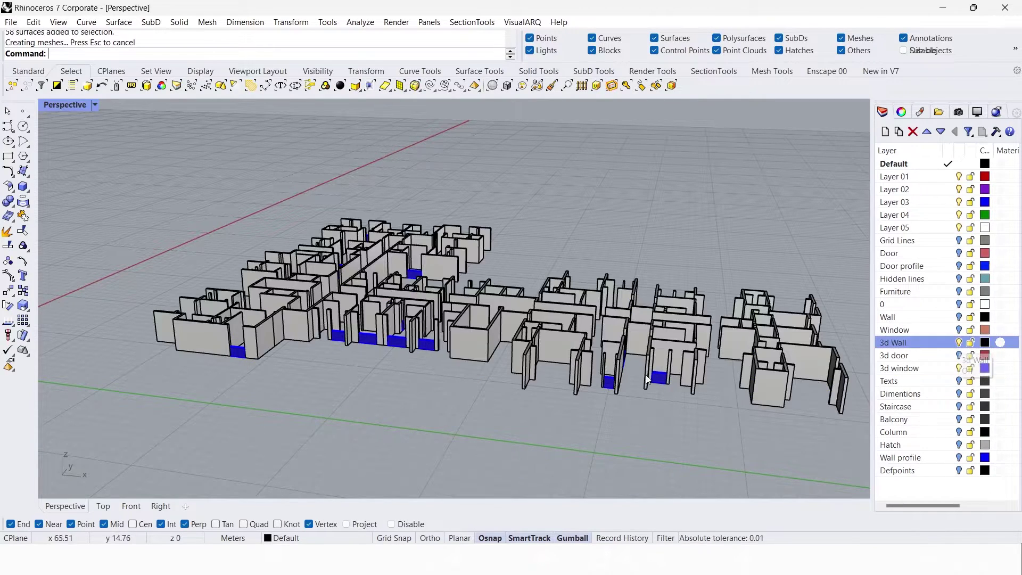
{"action": "middle_click", "coordinate": [491, 277]}
{"action": "left_click", "coordinate": [493, 284]}
{"action": "scroll", "coordinate": [407, 344], "scroll_direction": "up", "scroll_amount": 6}
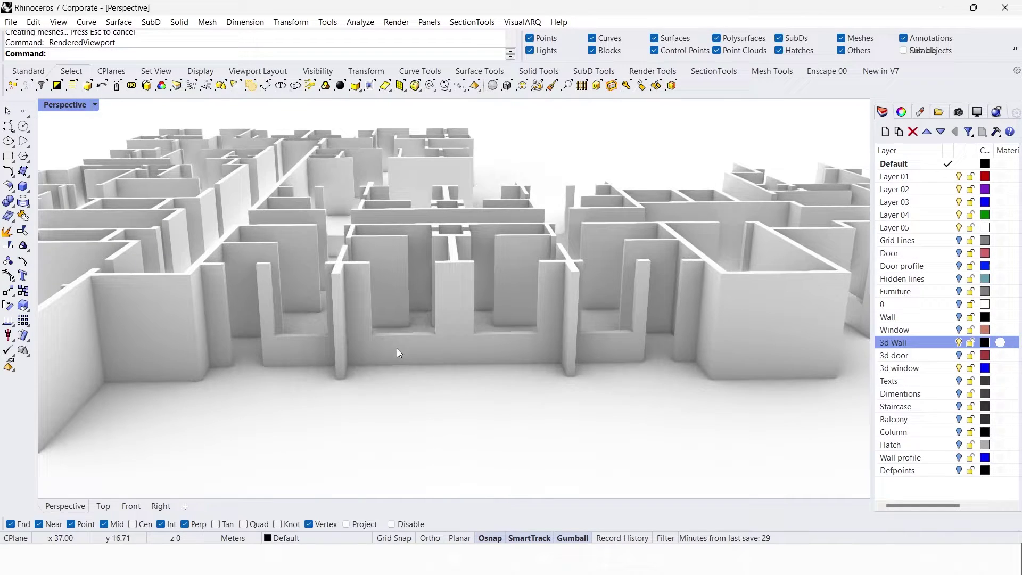
{"action": "left_click", "coordinate": [400, 353]}
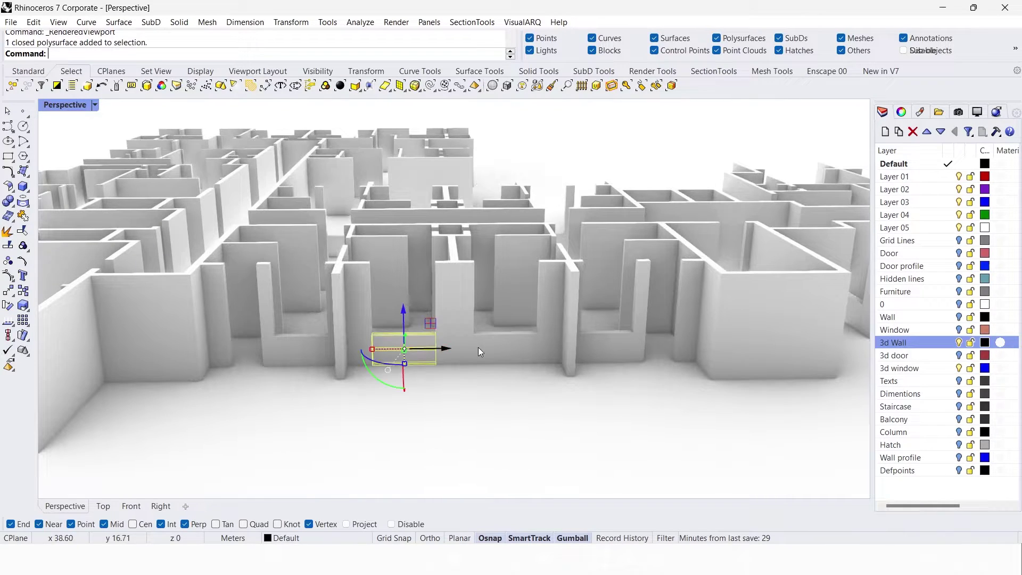
Select all objects on the 3d window layer and copy them vertically up to the top of the walls as window lintels.
{"action": "left_click", "coordinate": [488, 345]}
{"action": "key", "text": "Escape"}
{"action": "scroll", "coordinate": [487, 293], "scroll_direction": "down", "scroll_amount": 3}
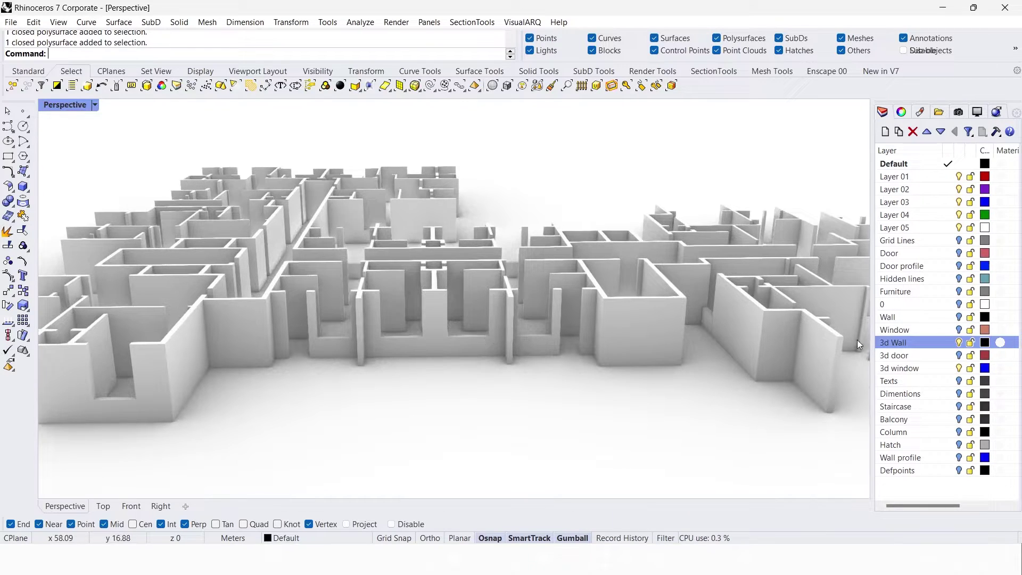
{"action": "left_click", "coordinate": [903, 369]}
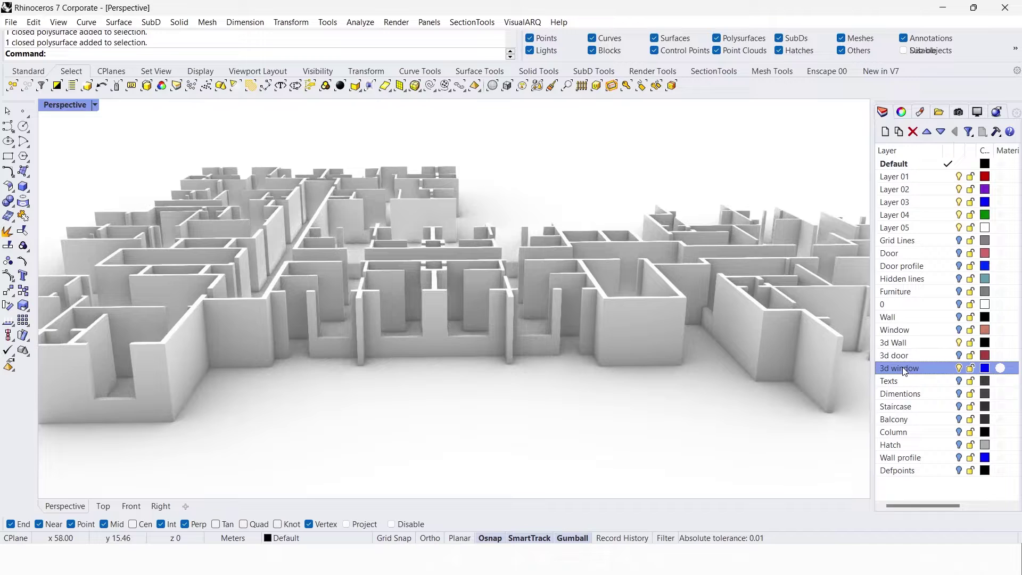
{"action": "right_click", "coordinate": [903, 371]}
{"action": "left_click", "coordinate": [905, 284]}
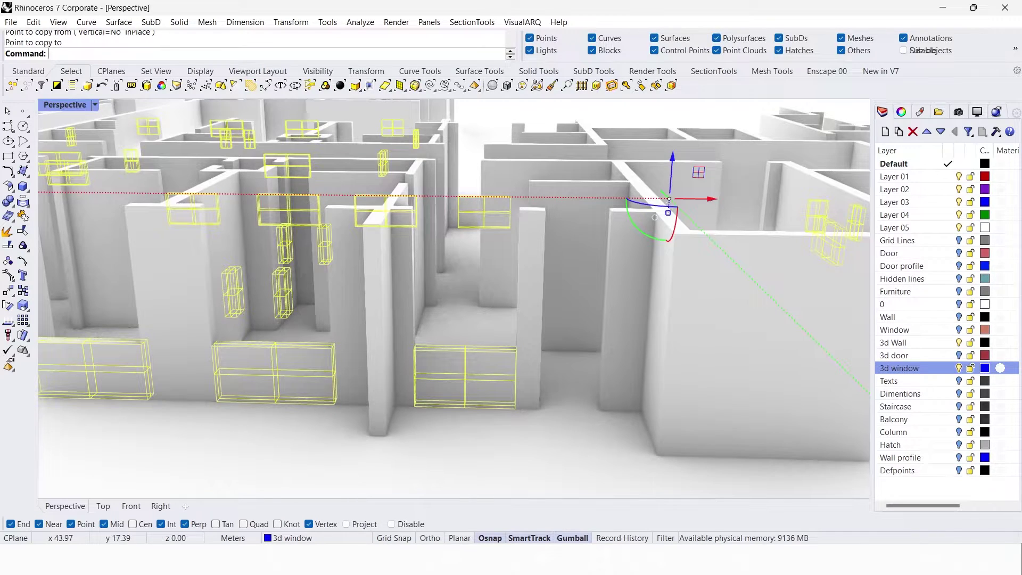
{"action": "right_click", "coordinate": [521, 358]}
{"action": "left_click", "coordinate": [518, 357]}
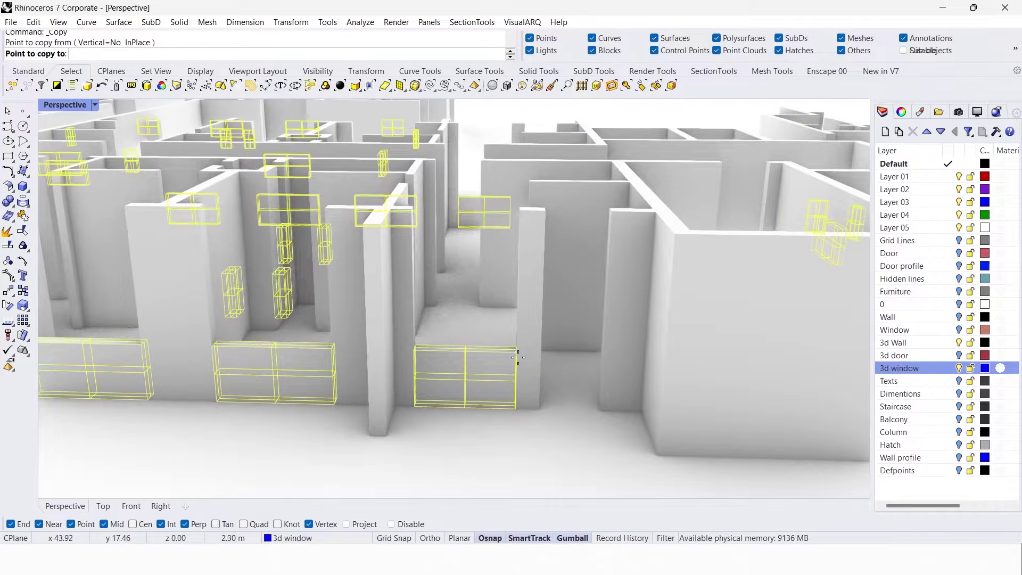
{"action": "left_click", "coordinate": [518, 210]}
{"action": "key", "text": "Escape"}
{"action": "key", "text": "Escape"}
Turn on the 3d door layer and inspect the rendered model's window and door openings from several angles.
{"action": "scroll", "coordinate": [478, 296], "scroll_direction": "down", "scroll_amount": 8}
{"action": "right_click_drag", "start_coordinate": [479, 296], "coordinate": [497, 300]}
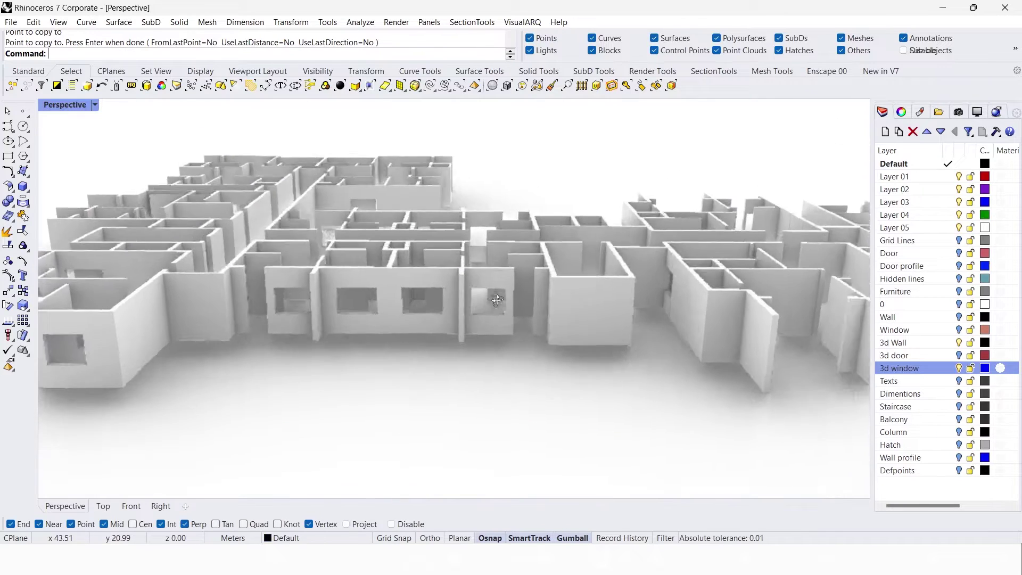
{"action": "scroll", "coordinate": [496, 299], "scroll_direction": "down", "scroll_amount": 3}
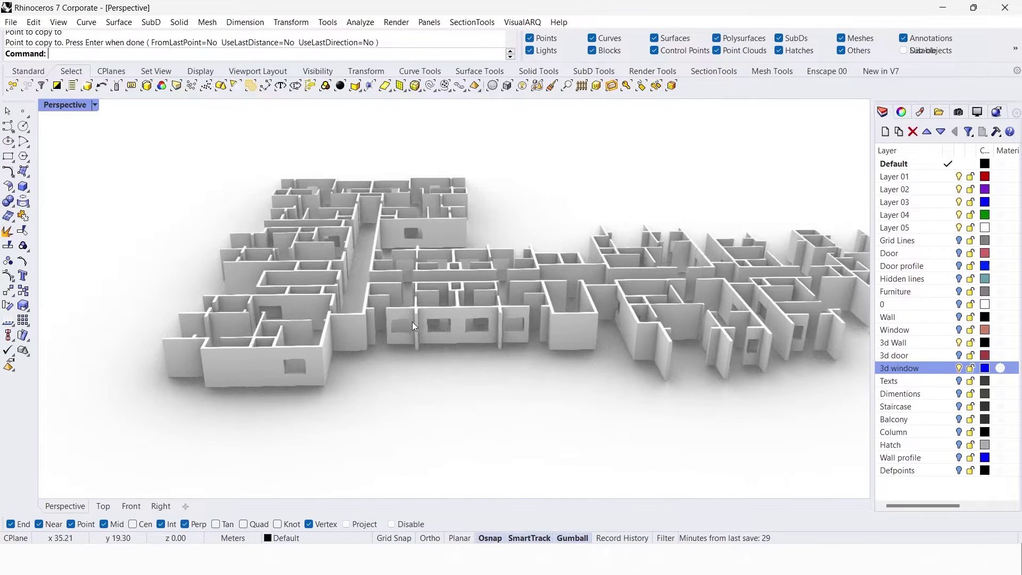
{"action": "scroll", "coordinate": [412, 322], "scroll_direction": "up", "scroll_amount": 3}
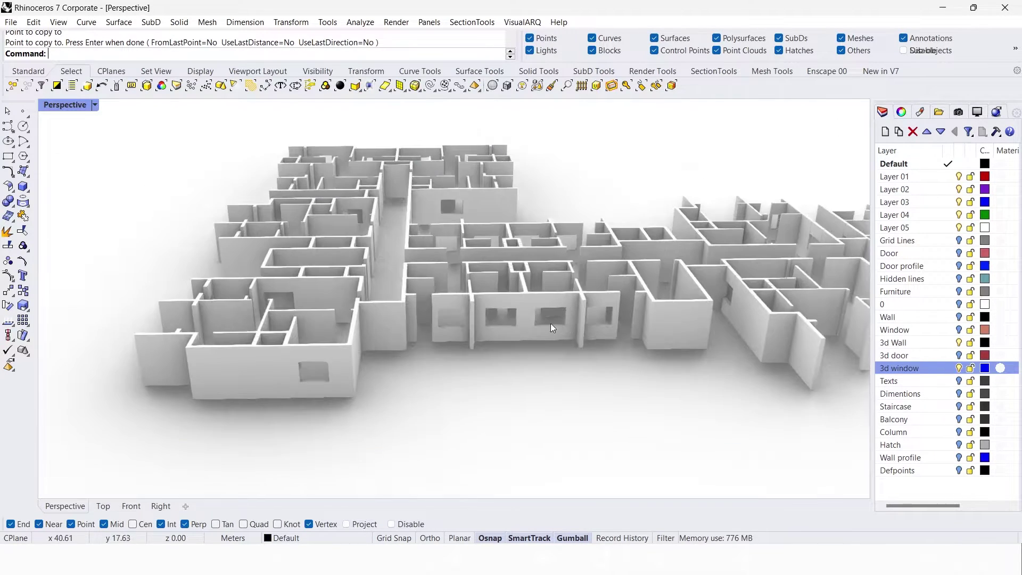
{"action": "right_click_drag", "start_coordinate": [551, 323], "coordinate": [582, 350]}
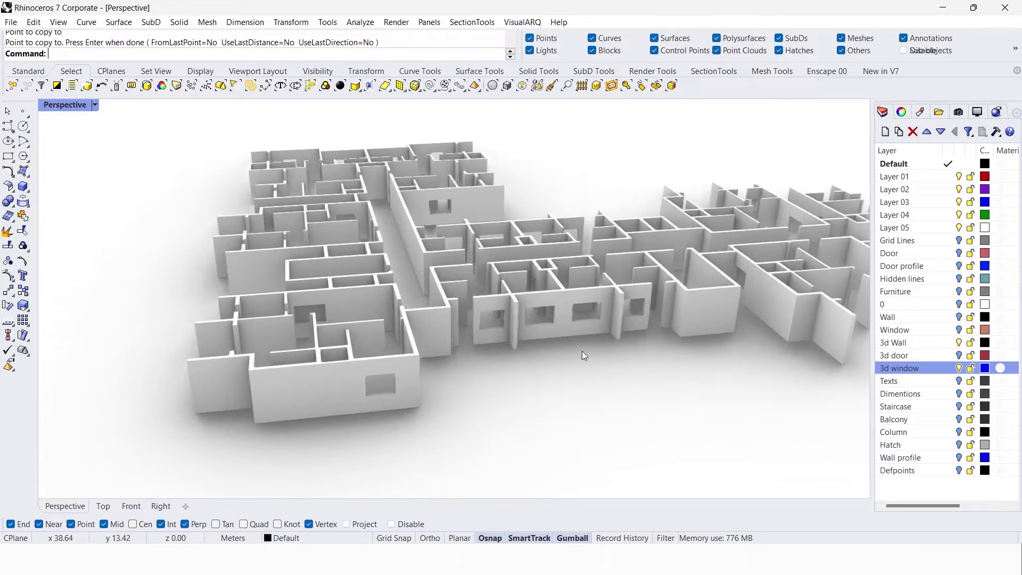
{"action": "left_click", "coordinate": [964, 355]}
{"action": "scroll", "coordinate": [615, 347], "scroll_direction": "down", "scroll_amount": 4}
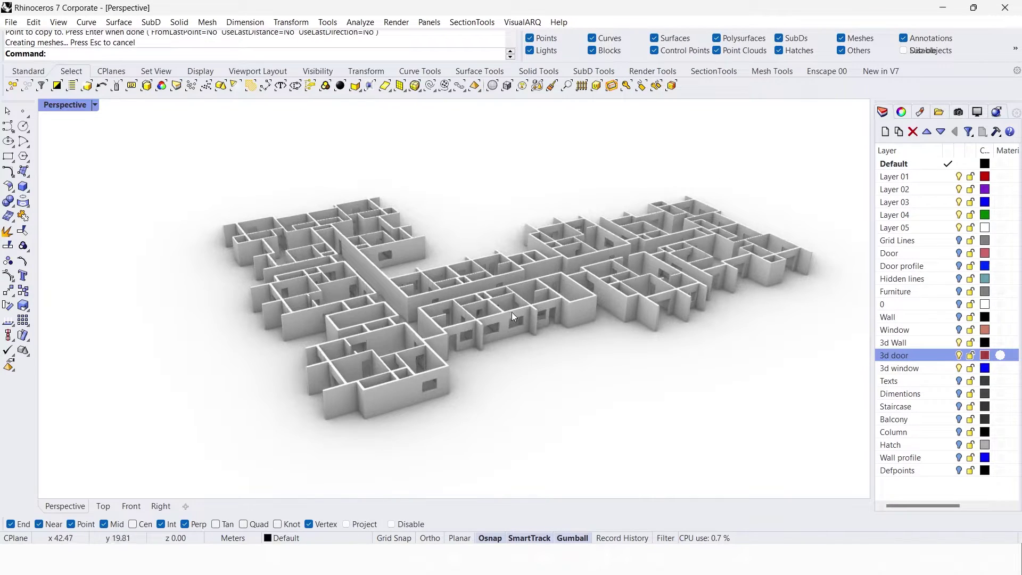
{"action": "scroll", "coordinate": [508, 323], "scroll_direction": "up", "scroll_amount": 3}
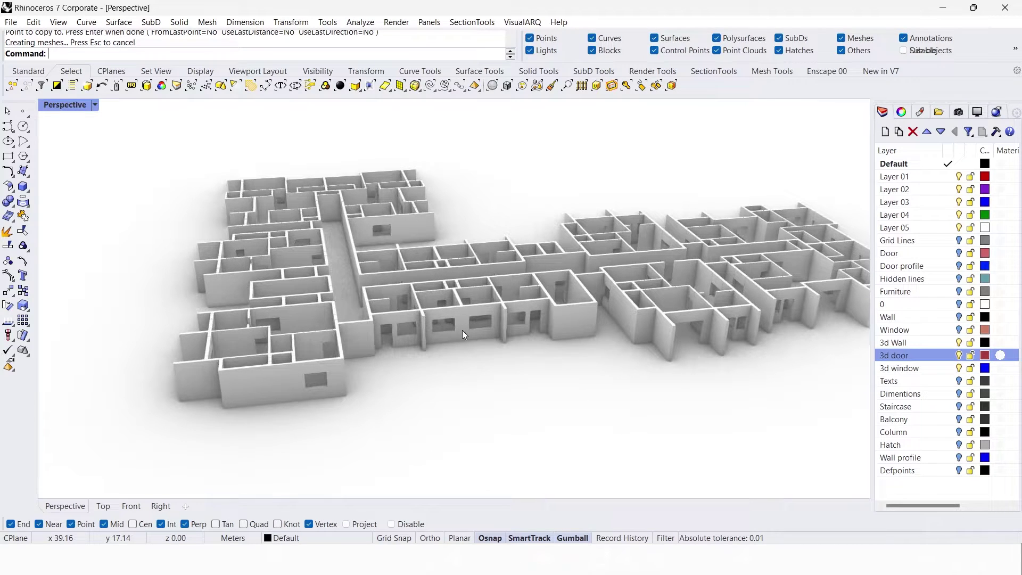
{"action": "scroll", "coordinate": [467, 373], "scroll_direction": "down", "scroll_amount": 3}
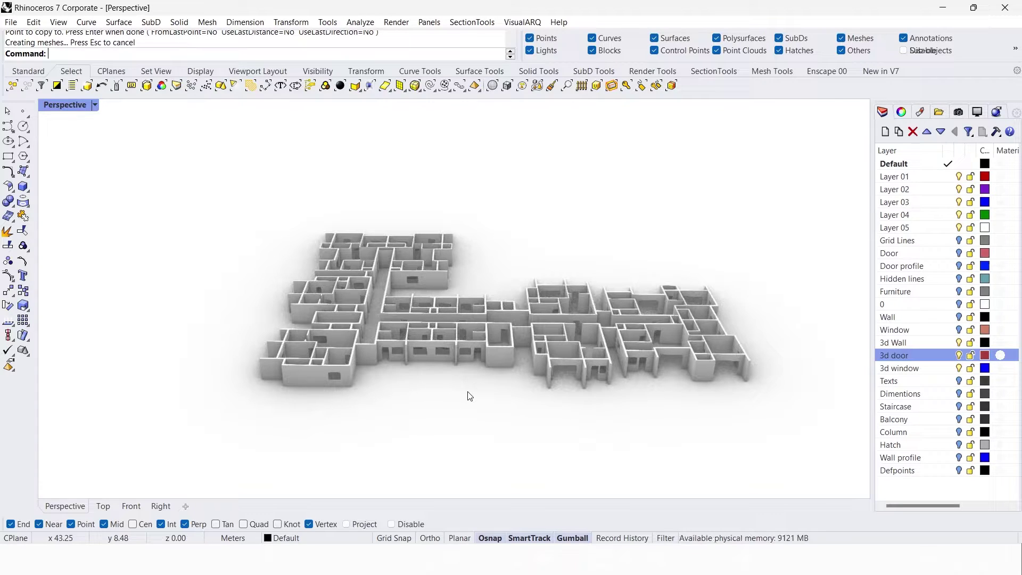
Delete all the wall, door and window solids and set the Perspective view to Shaded display mode.
{"action": "left_click_drag", "start_coordinate": [198, 180], "coordinate": [797, 450]}
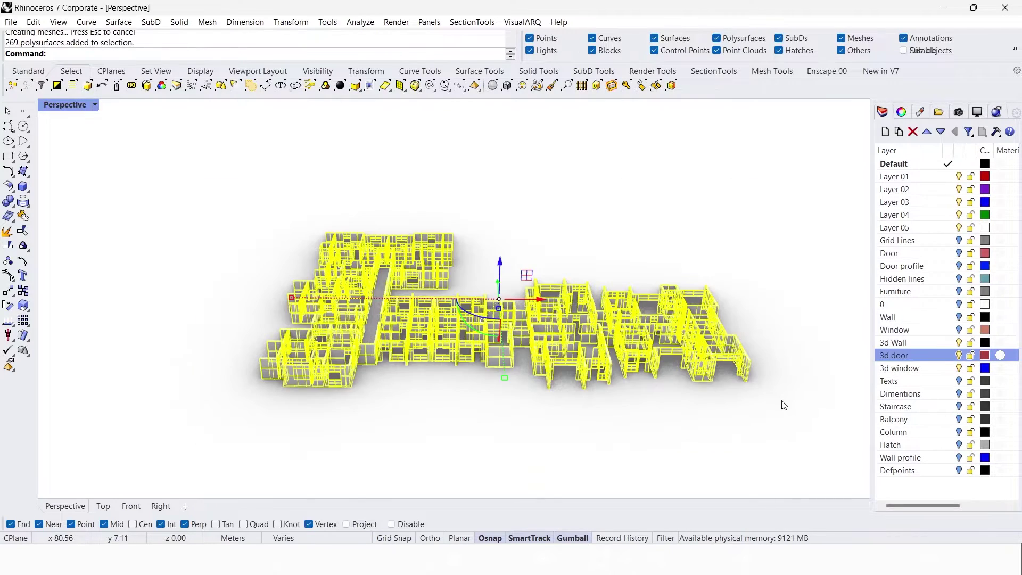
{"action": "key", "text": "Delete"}
{"action": "middle_click", "coordinate": [627, 381]}
{"action": "left_click", "coordinate": [627, 383]}
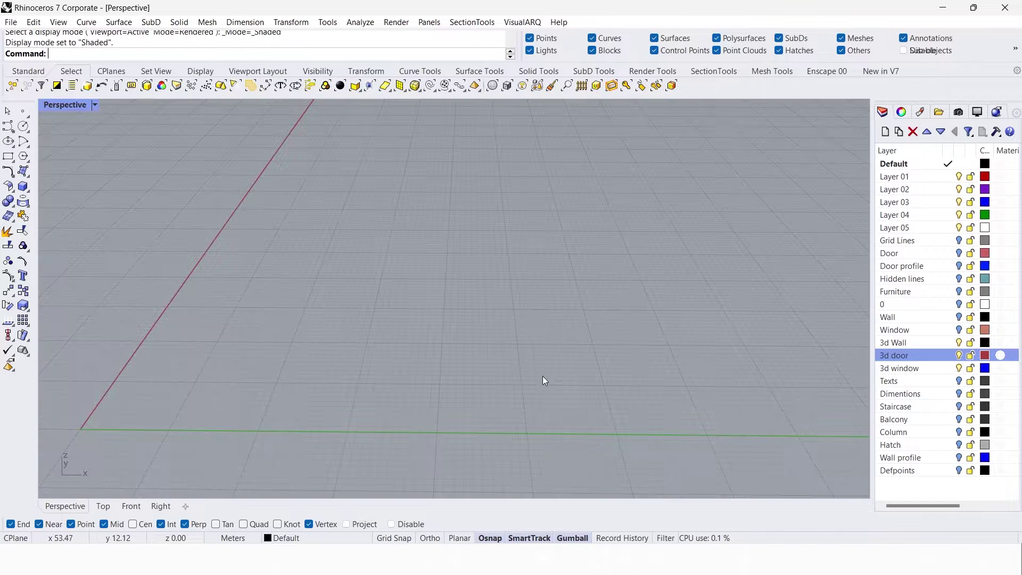
In the Top view, turn on the Window, Wall, 0, Furniture, Hidden lines, Door profile, Door and Grid Lines layers.
{"action": "left_click", "coordinate": [102, 506]}
{"action": "scroll", "coordinate": [559, 367], "scroll_direction": "down", "scroll_amount": 3}
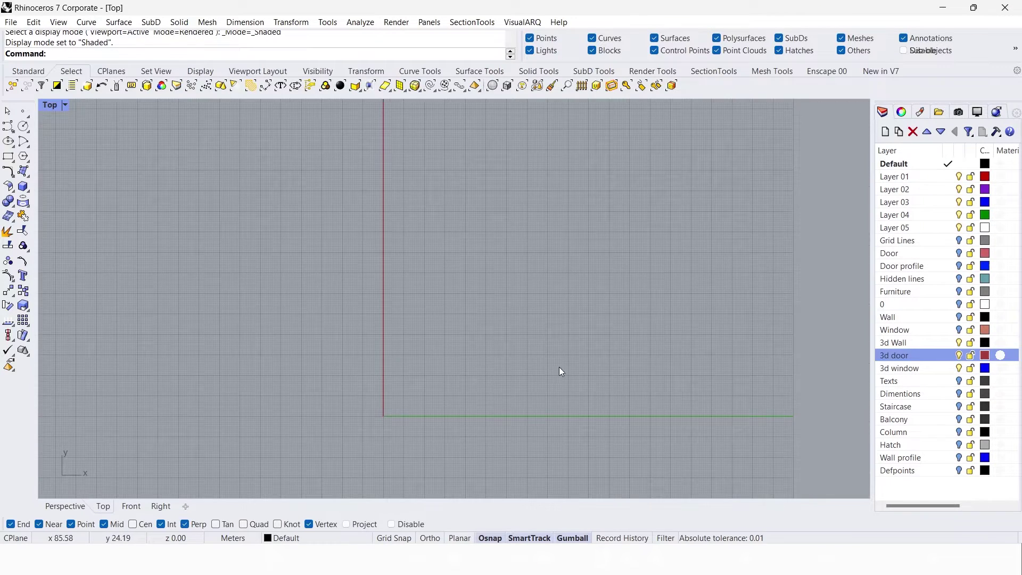
{"action": "left_click", "coordinate": [960, 330]}
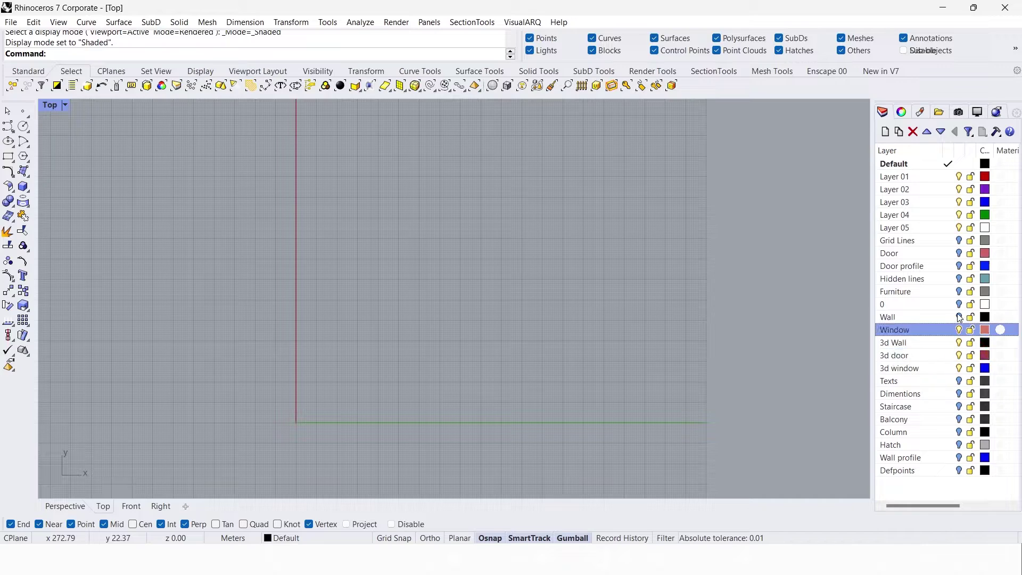
{"action": "left_click", "coordinate": [959, 318]}
{"action": "left_click", "coordinate": [959, 305]}
{"action": "left_click", "coordinate": [957, 293]}
{"action": "left_click", "coordinate": [959, 279]}
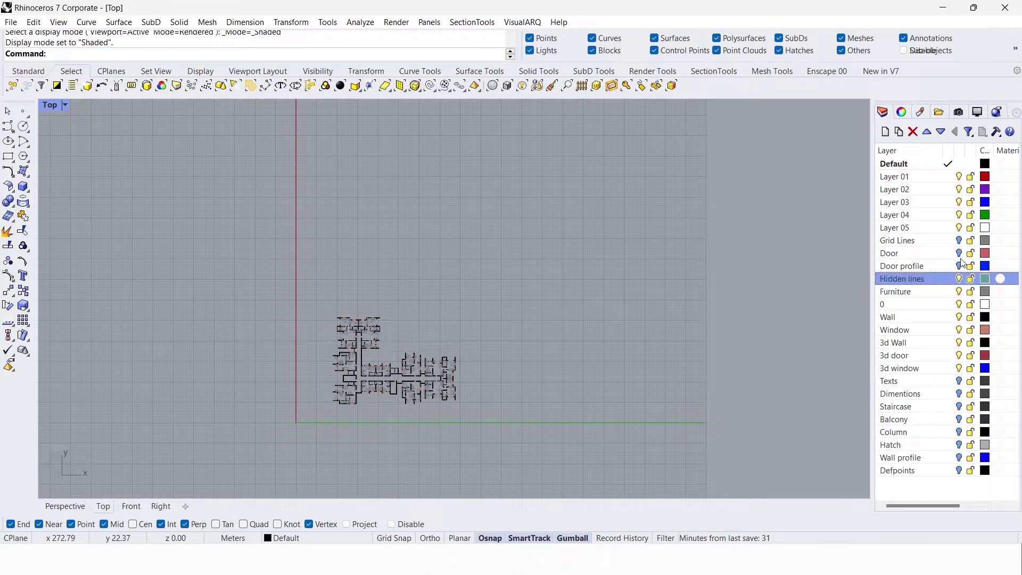
{"action": "left_click", "coordinate": [959, 266]}
{"action": "left_click", "coordinate": [959, 253]}
{"action": "left_click", "coordinate": [959, 240]}
Turn on the Texts, Dimentions, Staircase, Balcony, Column, Hatch and Defpoints layers, leaving the Wall profile layer off.
{"action": "left_click", "coordinate": [959, 381]}
{"action": "left_click", "coordinate": [958, 394]}
{"action": "left_click", "coordinate": [959, 419]}
{"action": "left_click", "coordinate": [959, 431]}
{"action": "left_click", "coordinate": [959, 444]}
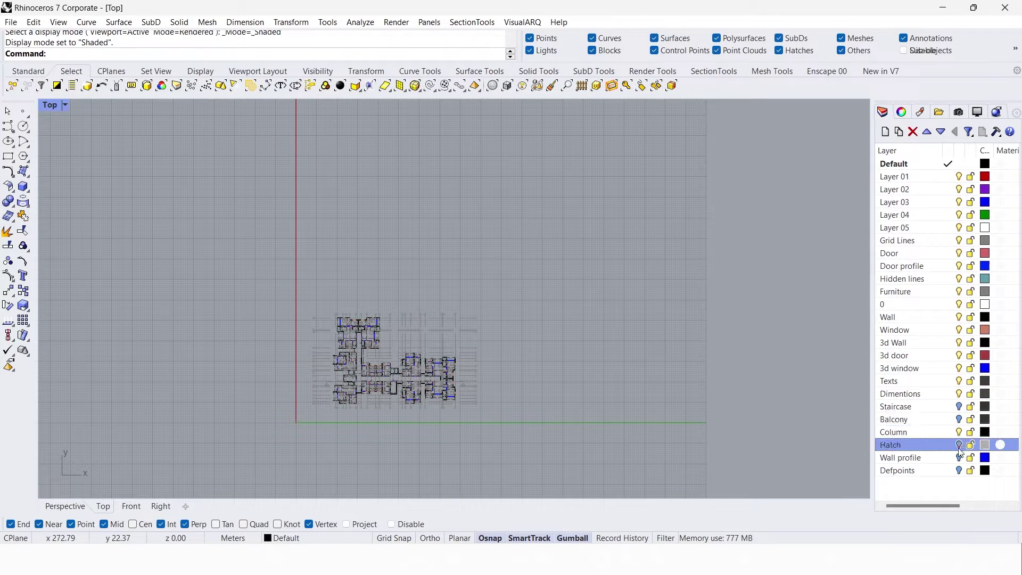
{"action": "left_click", "coordinate": [959, 457]}
{"action": "left_click", "coordinate": [959, 470]}
{"action": "left_click", "coordinate": [958, 406]}
{"action": "left_click", "coordinate": [959, 419]}
{"action": "left_click", "coordinate": [959, 469]}
{"action": "left_click", "coordinate": [959, 458]}
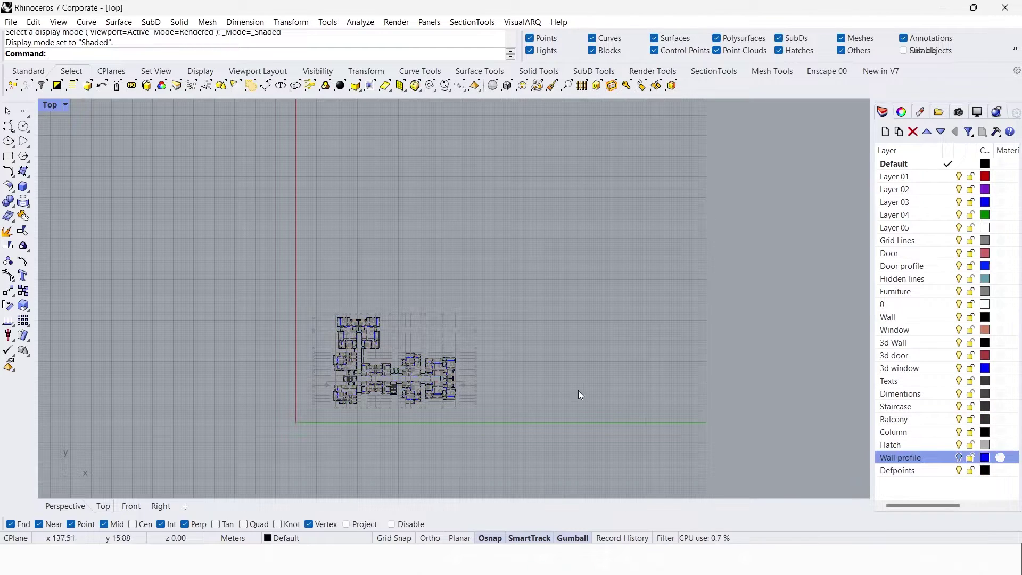
{"action": "scroll", "coordinate": [372, 389], "scroll_direction": "up", "scroll_amount": 12}
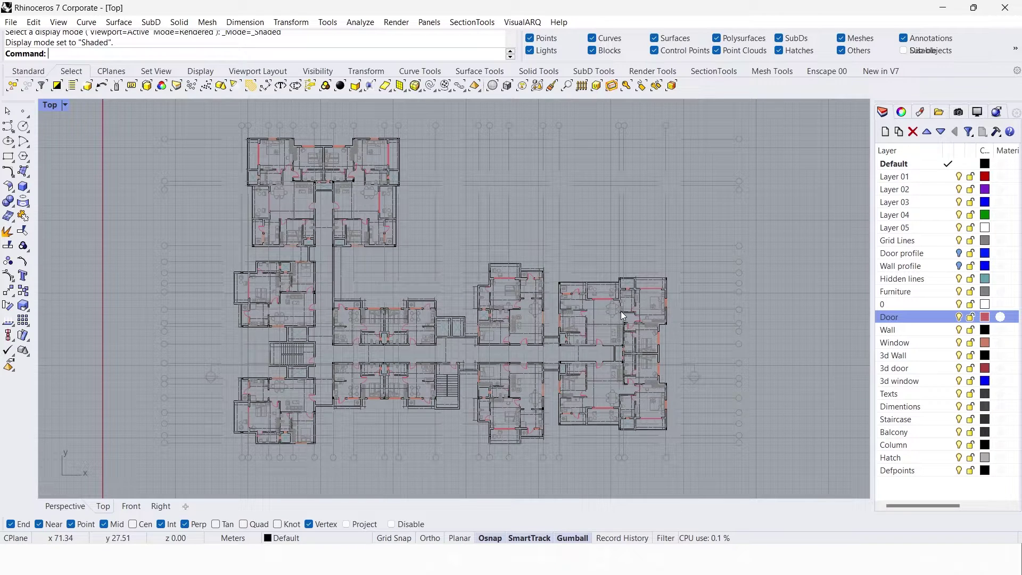
{"action": "scroll", "coordinate": [296, 166], "scroll_direction": "up", "scroll_amount": 6}
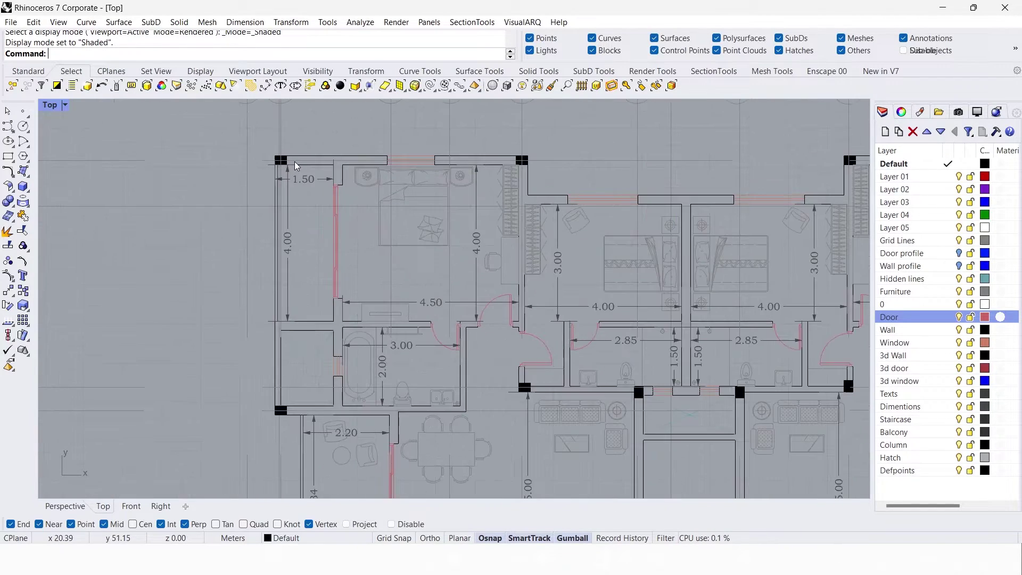
{"action": "type", "text": "Polyline"}
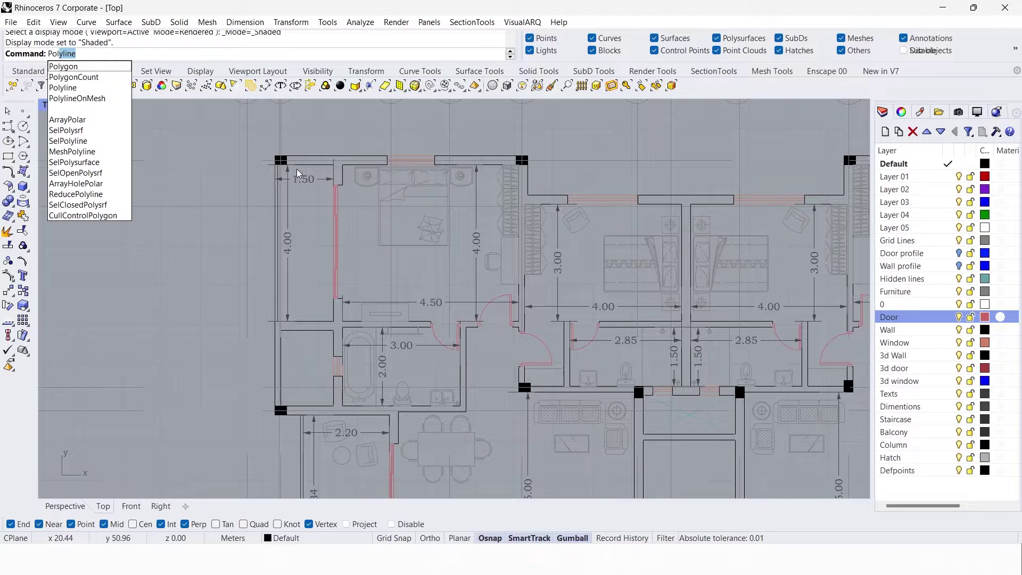
{"action": "key", "text": "Return"}
{"action": "left_click", "coordinate": [297, 166]}
{"action": "key", "text": "Escape"}
Make Layer 03 current and trace the start of the outer wall outline with a polyline from the plan's upper-left column.
{"action": "double_click", "coordinate": [924, 203]}
{"action": "key", "text": "Return"}
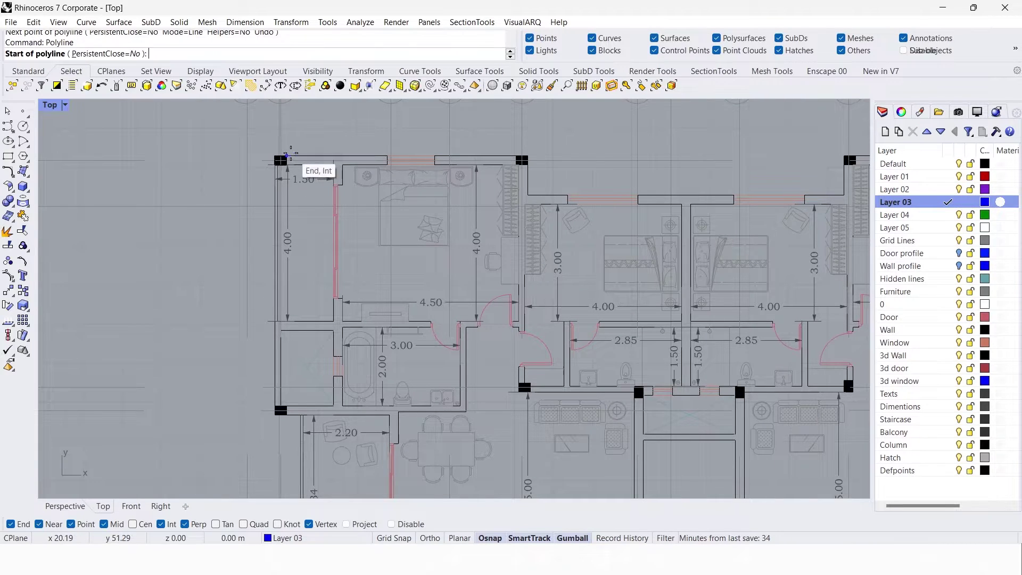
{"action": "left_click", "coordinate": [276, 157]}
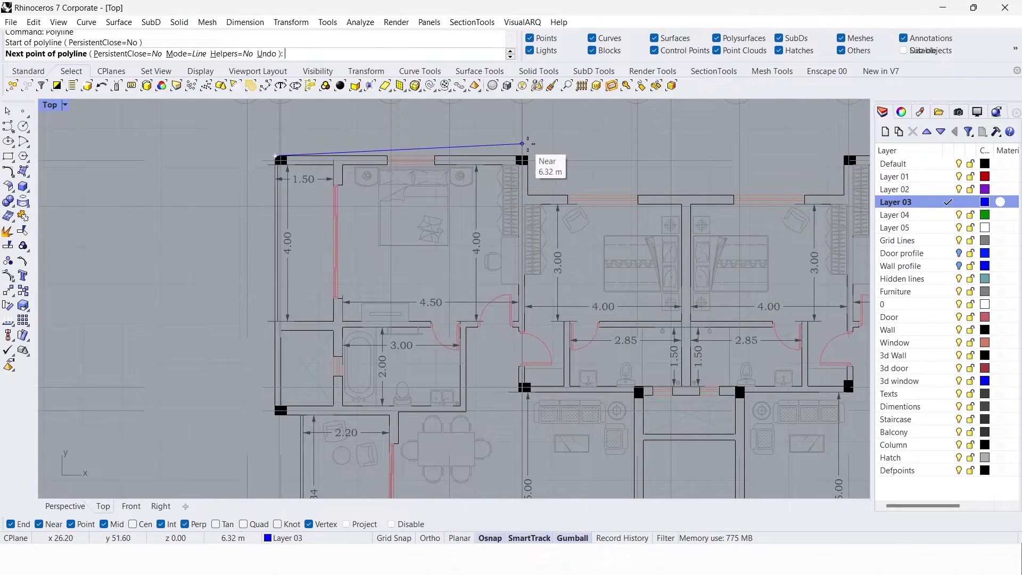
{"action": "left_click", "coordinate": [527, 157]}
{"action": "left_click", "coordinate": [528, 195]}
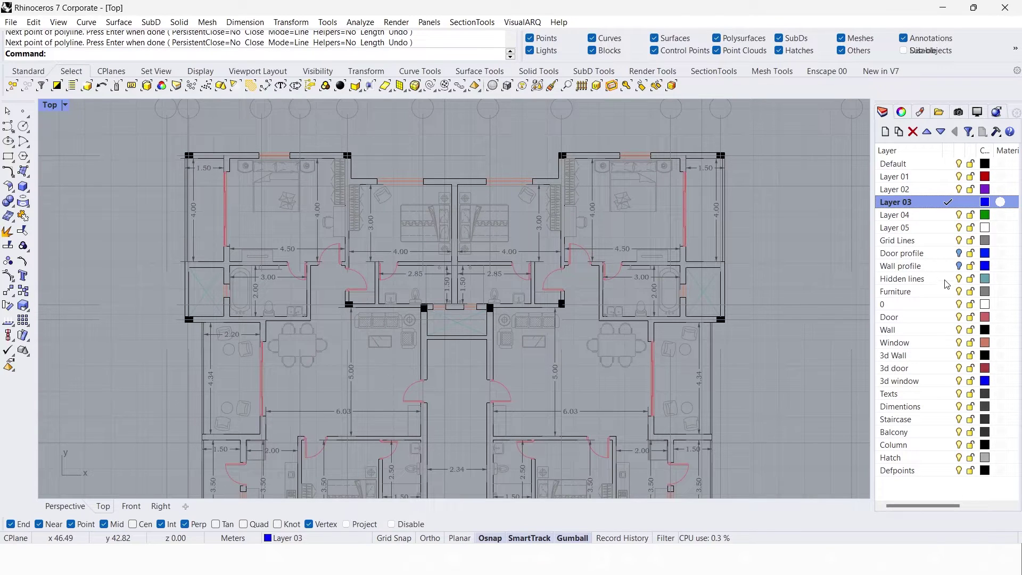
Turn on the Wall profile layer and turn off the Hidden lines, Furniture, 0, Door, Wall and Window layers.
{"action": "left_click", "coordinate": [959, 266]}
{"action": "scroll", "coordinate": [474, 215], "scroll_direction": "down", "scroll_amount": 5}
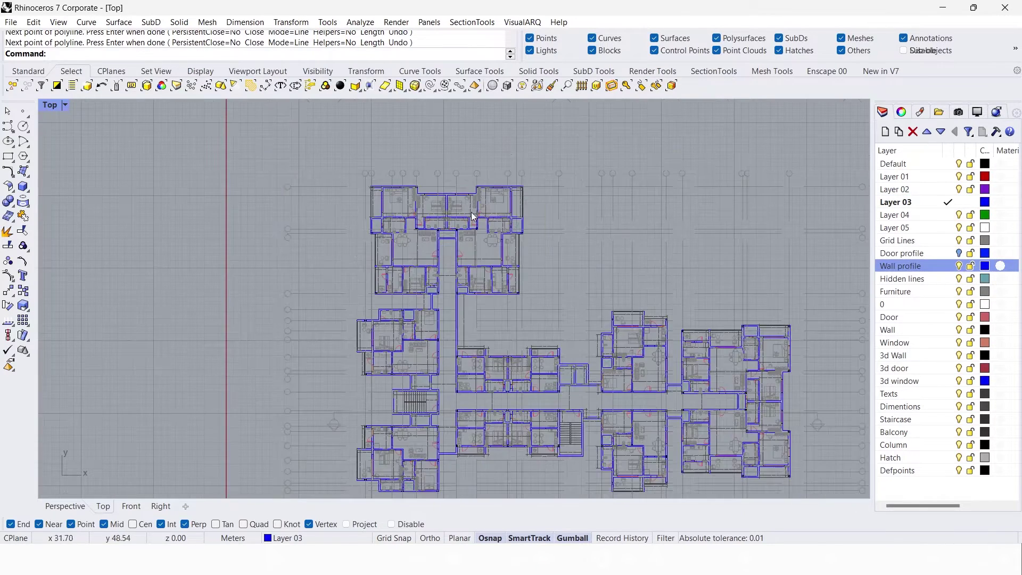
{"action": "right_click_drag", "start_coordinate": [473, 215], "coordinate": [350, 169]}
{"action": "left_click", "coordinate": [959, 278]}
{"action": "left_click", "coordinate": [958, 291]}
{"action": "left_click", "coordinate": [958, 304]}
{"action": "left_click", "coordinate": [959, 317]}
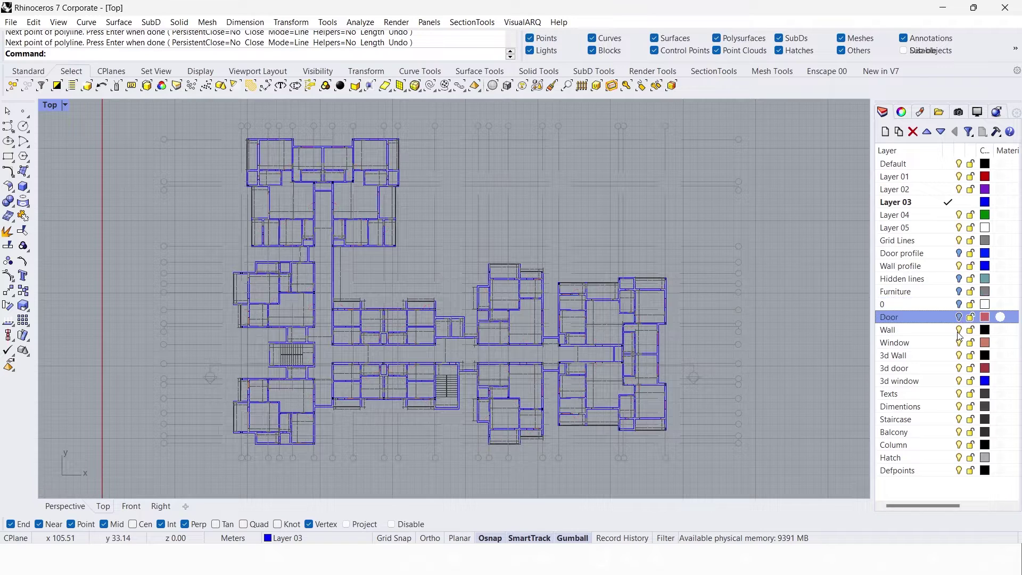
{"action": "left_click", "coordinate": [959, 330]}
{"action": "left_click", "coordinate": [958, 343]}
Turn off the Dimentions, Staircase, Balcony, Column, Hatch, Defpoints and Grid Lines layers to isolate the wall outlines.
{"action": "left_click", "coordinate": [959, 393]}
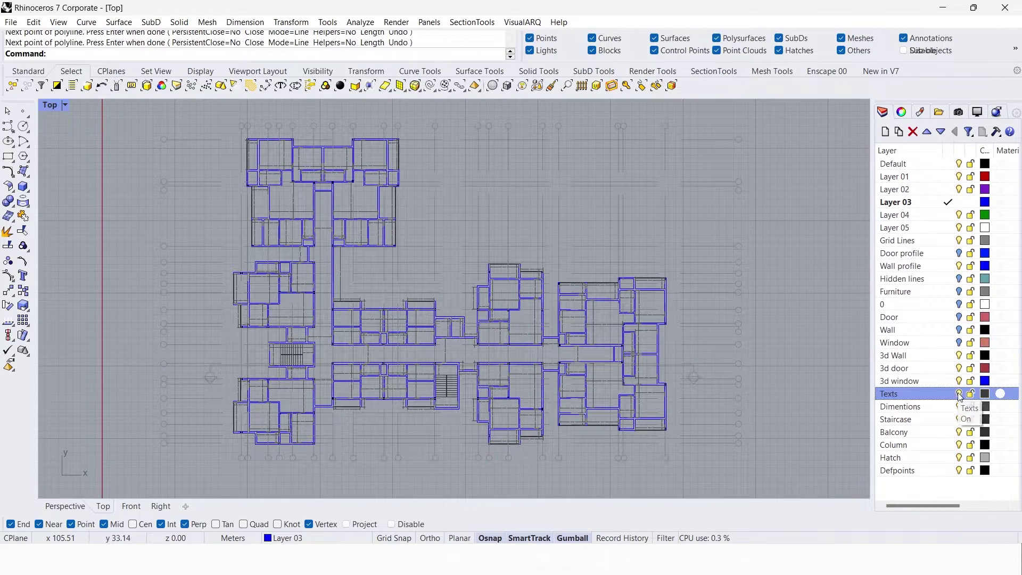
{"action": "left_click", "coordinate": [959, 406]}
{"action": "left_click", "coordinate": [958, 419]}
{"action": "left_click", "coordinate": [959, 432]}
{"action": "left_click", "coordinate": [959, 445]}
{"action": "left_click", "coordinate": [959, 458]}
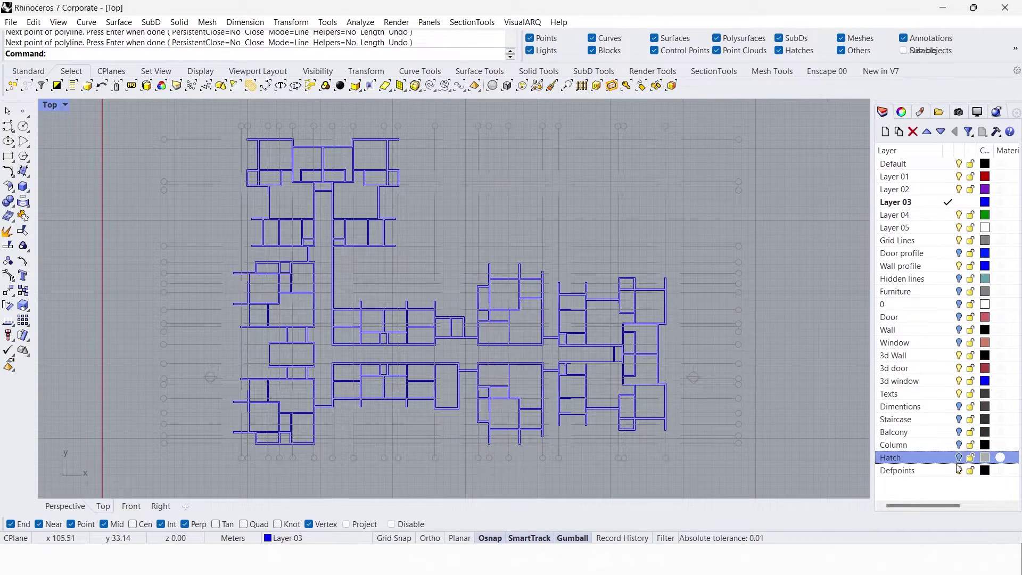
{"action": "left_click", "coordinate": [959, 470]}
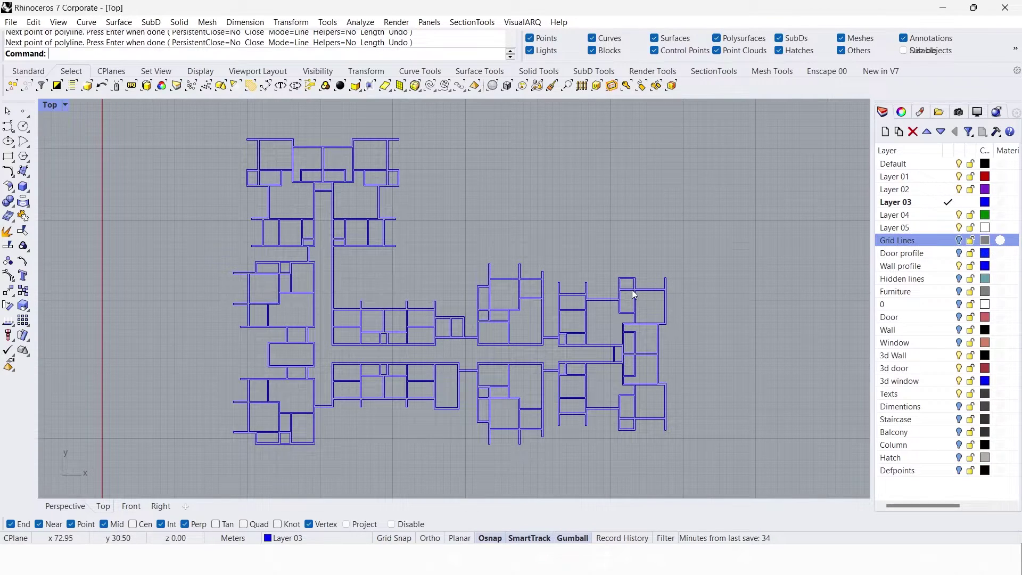
{"action": "right_click_drag", "start_coordinate": [635, 290], "coordinate": [669, 297]}
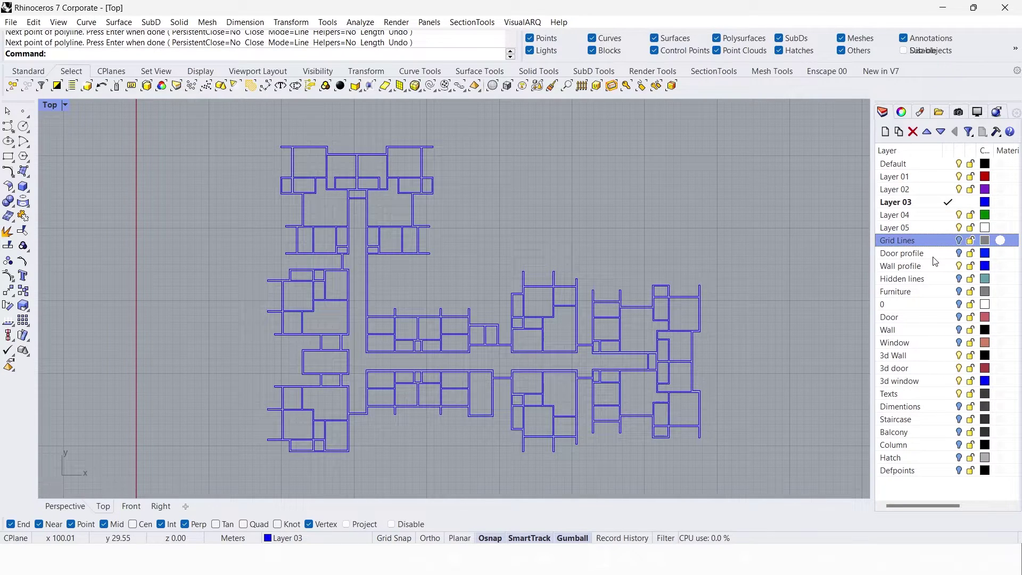
Turn on the Door profile layer and change its layer color to red.
{"action": "left_click", "coordinate": [960, 256]}
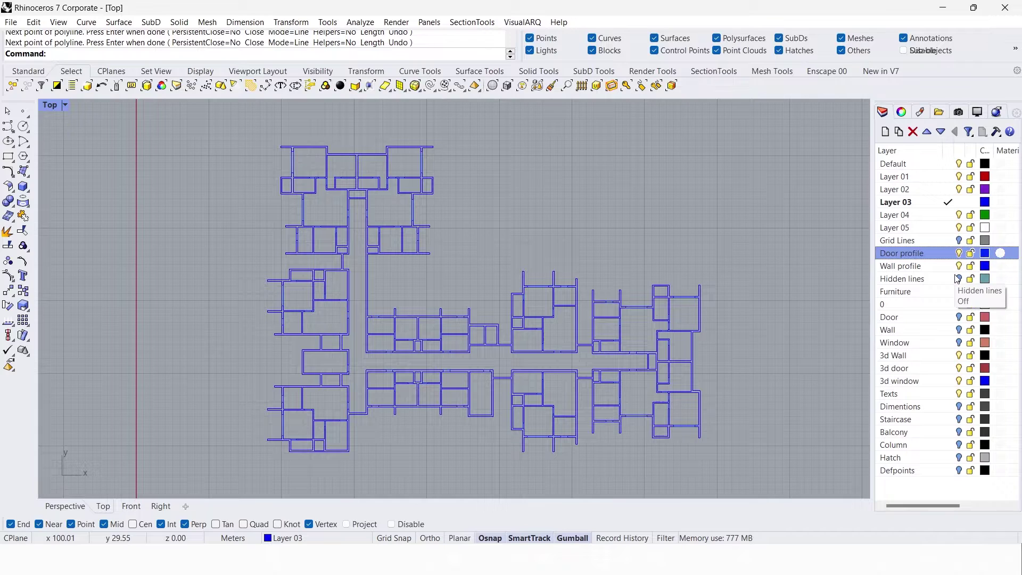
{"action": "scroll", "coordinate": [446, 371], "scroll_direction": "up", "scroll_amount": 3}
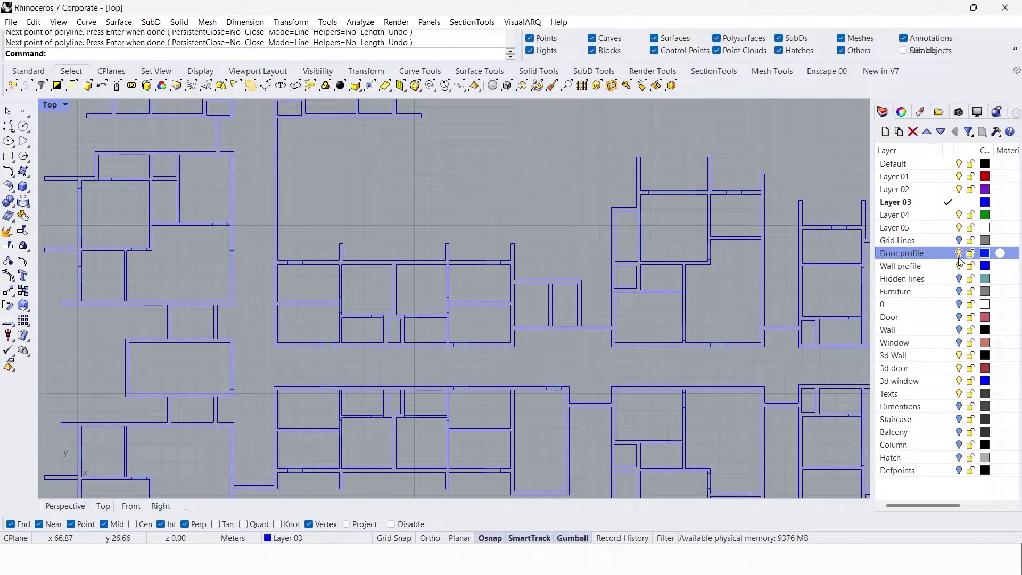
{"action": "left_click", "coordinate": [986, 254]}
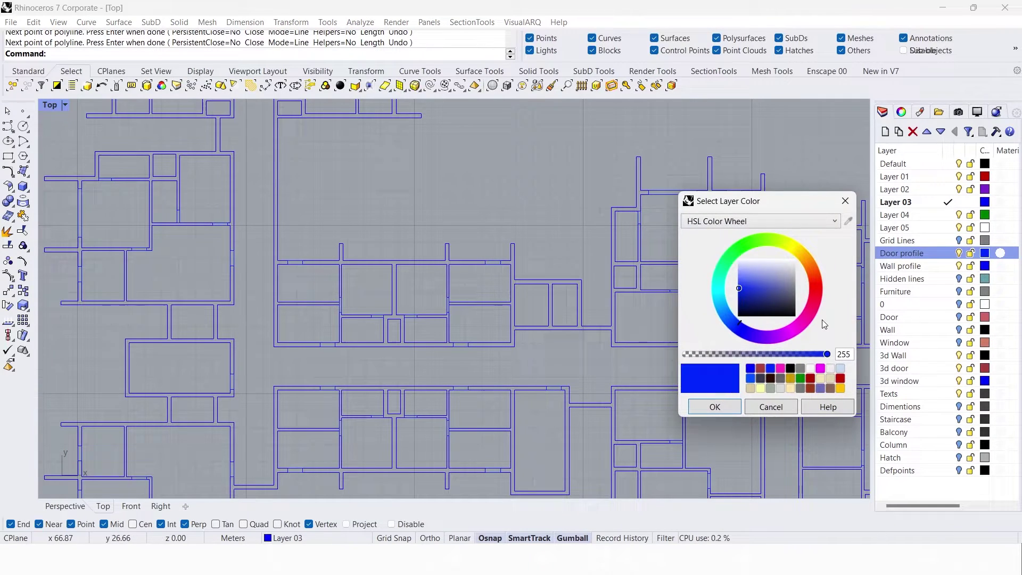
{"action": "left_click", "coordinate": [823, 288]}
{"action": "left_click", "coordinate": [715, 408]}
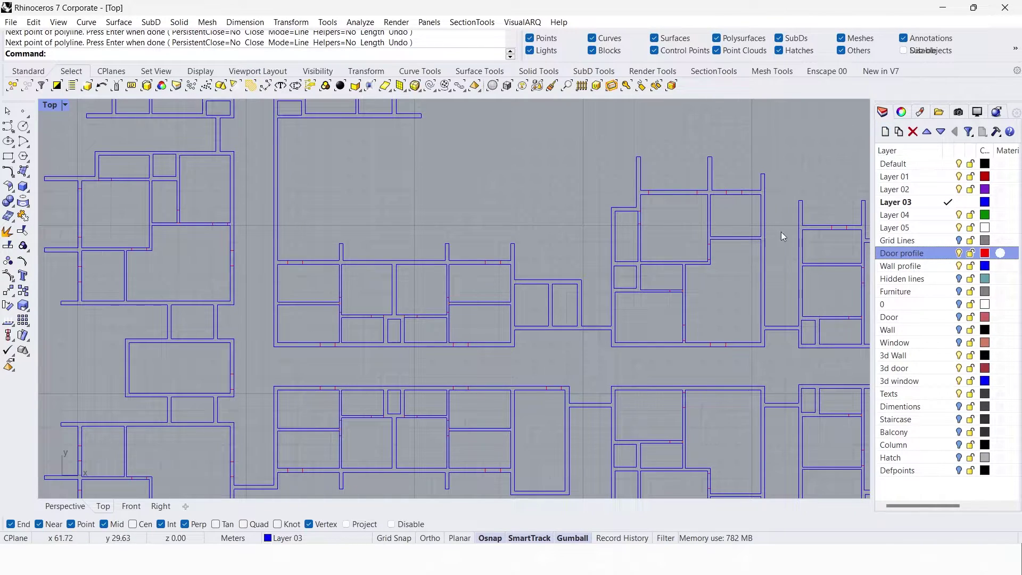
{"action": "scroll", "coordinate": [490, 273], "scroll_direction": "down", "scroll_amount": 2}
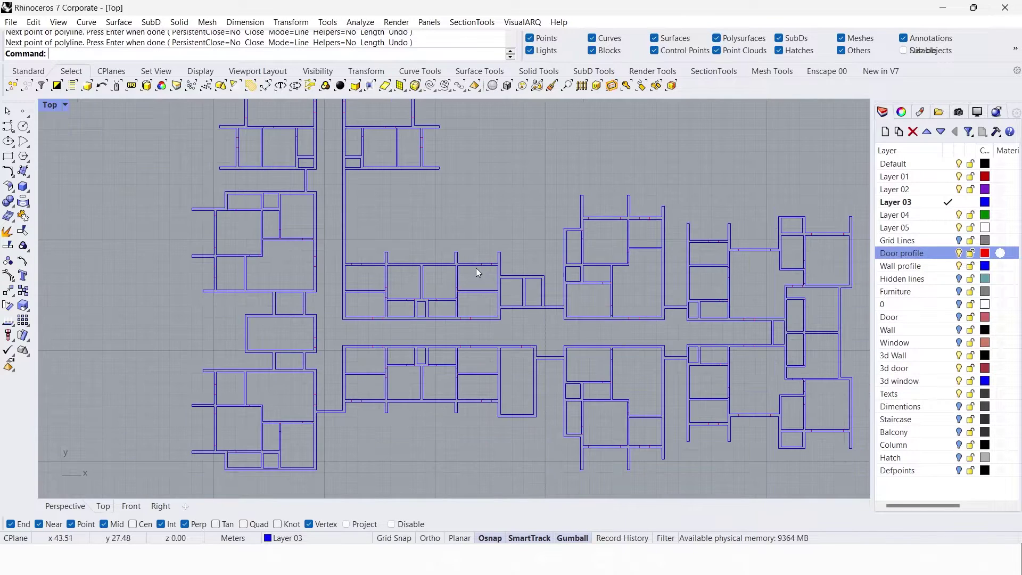
Turn off the Door profile and Wall profile layers and turn on the Window layer to isolate the windows.
{"action": "scroll", "coordinate": [529, 278], "scroll_direction": "down", "scroll_amount": 2}
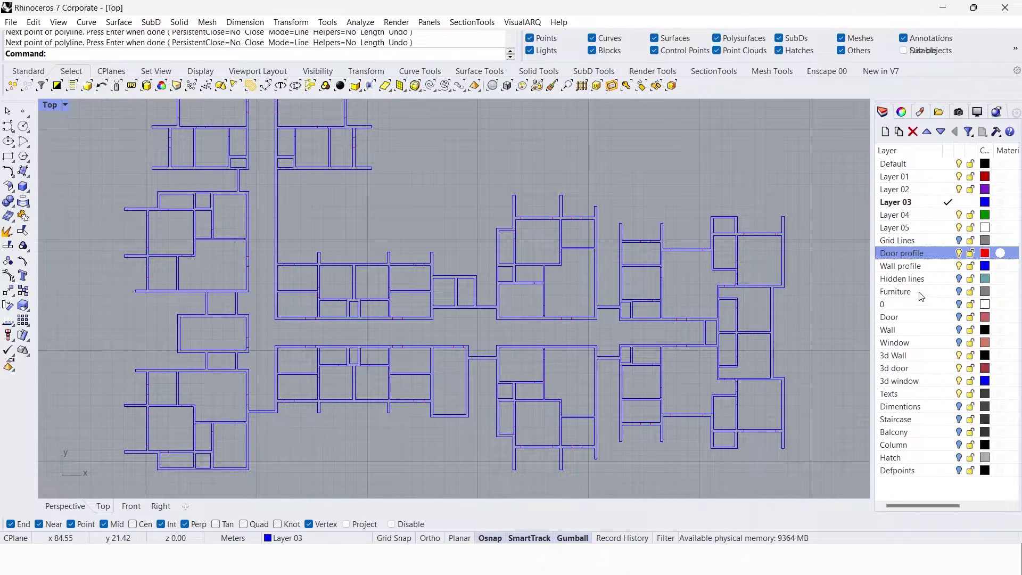
{"action": "scroll", "coordinate": [597, 309], "scroll_direction": "down", "scroll_amount": 4}
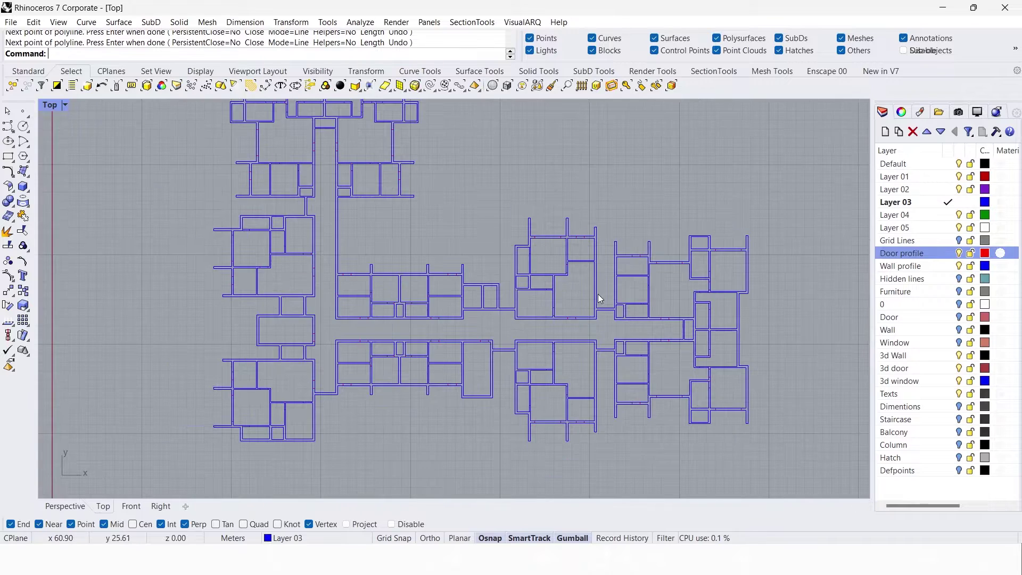
{"action": "left_click", "coordinate": [959, 267]}
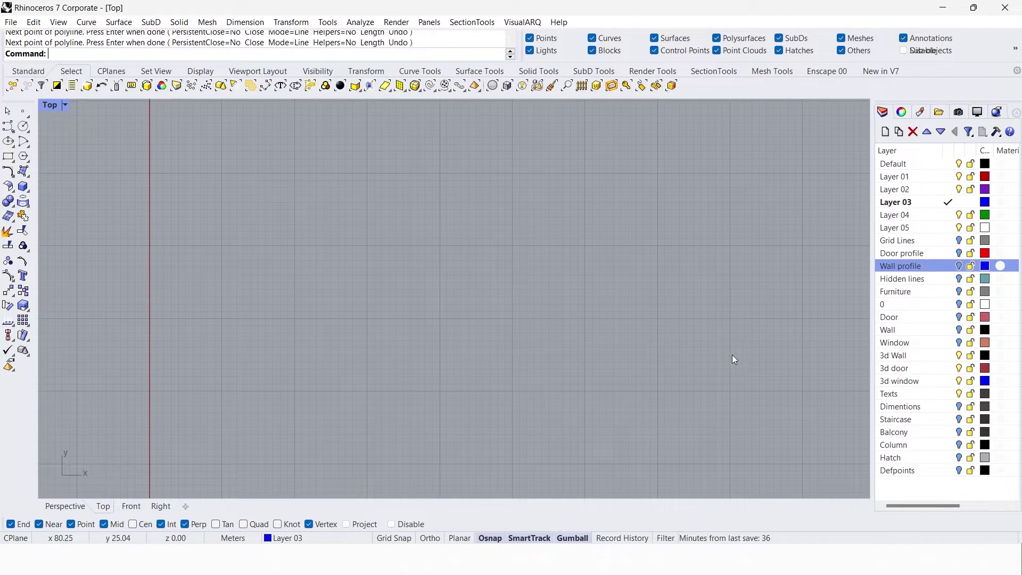
{"action": "left_click", "coordinate": [959, 343]}
{"action": "right_click_drag", "start_coordinate": [503, 323], "coordinate": [499, 310]}
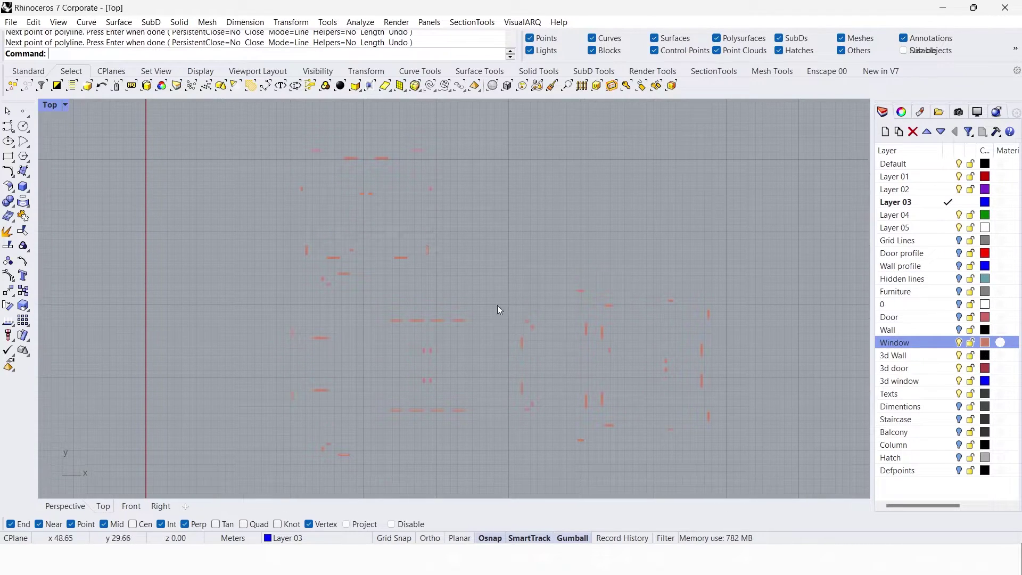
{"action": "type", "text": "rectangle"}
{"action": "key", "text": "Return"}
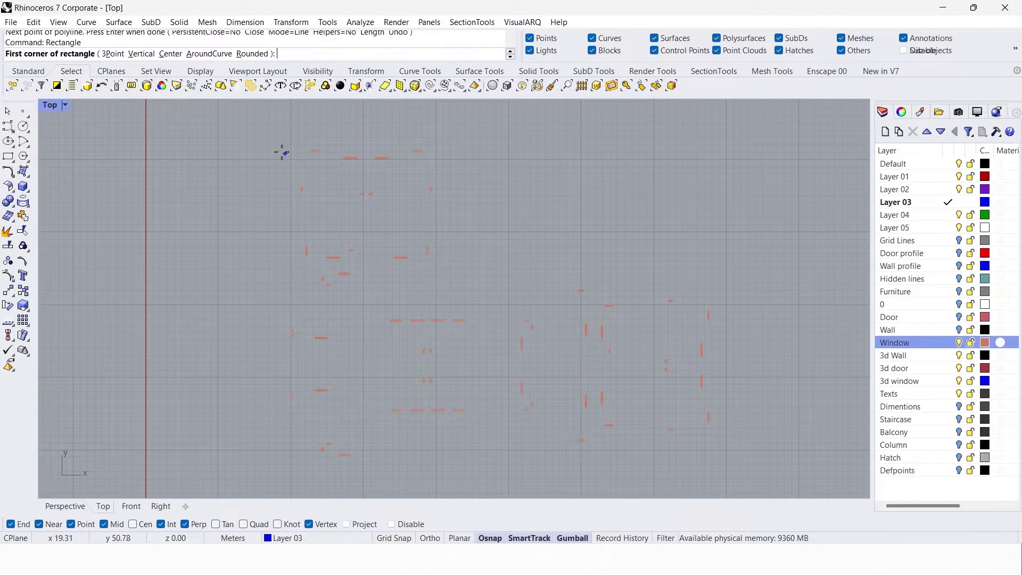
{"action": "left_click", "coordinate": [272, 133]}
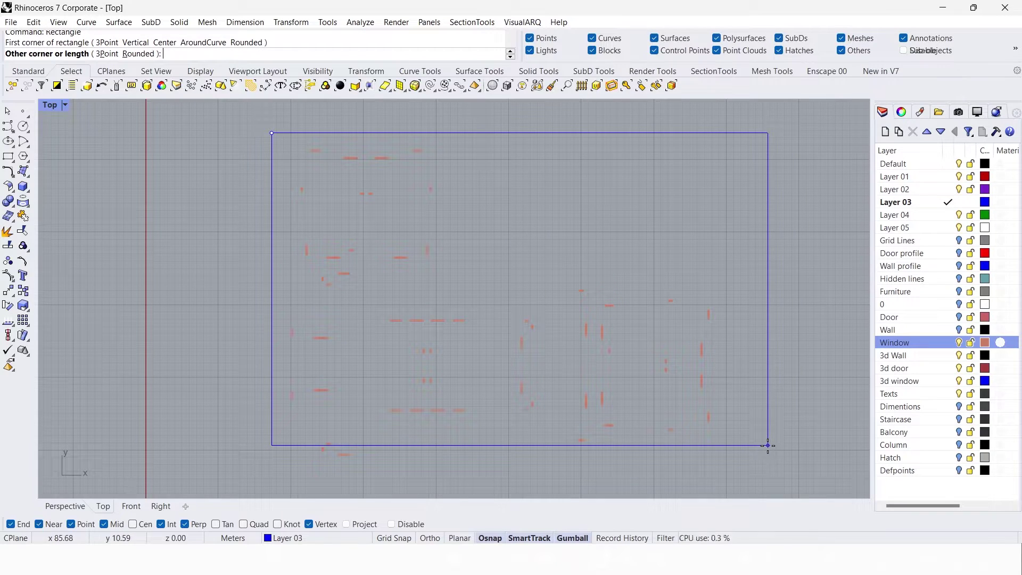
{"action": "key", "text": "Escape"}
Create a layer named "window profile", place it directly below Wall profile and make it current.
{"action": "left_click", "coordinate": [885, 132]}
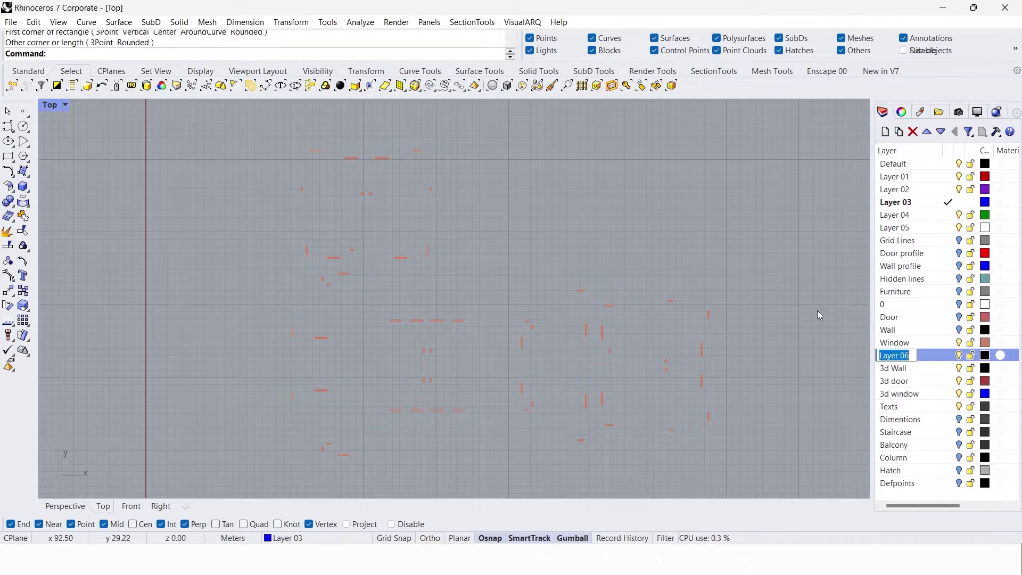
{"action": "type", "text": "wi"}
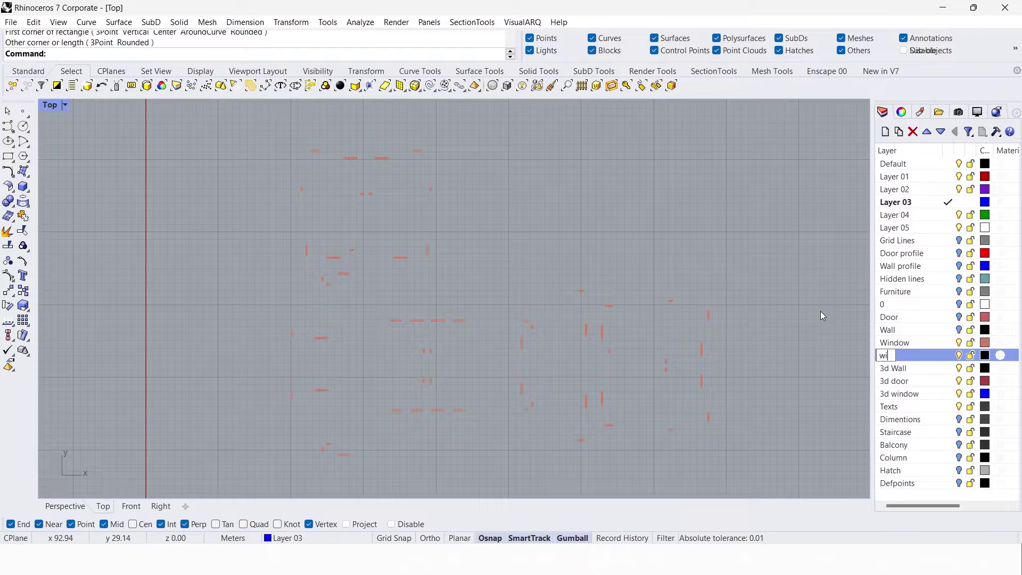
{"action": "type", "text": "ndow profi"}
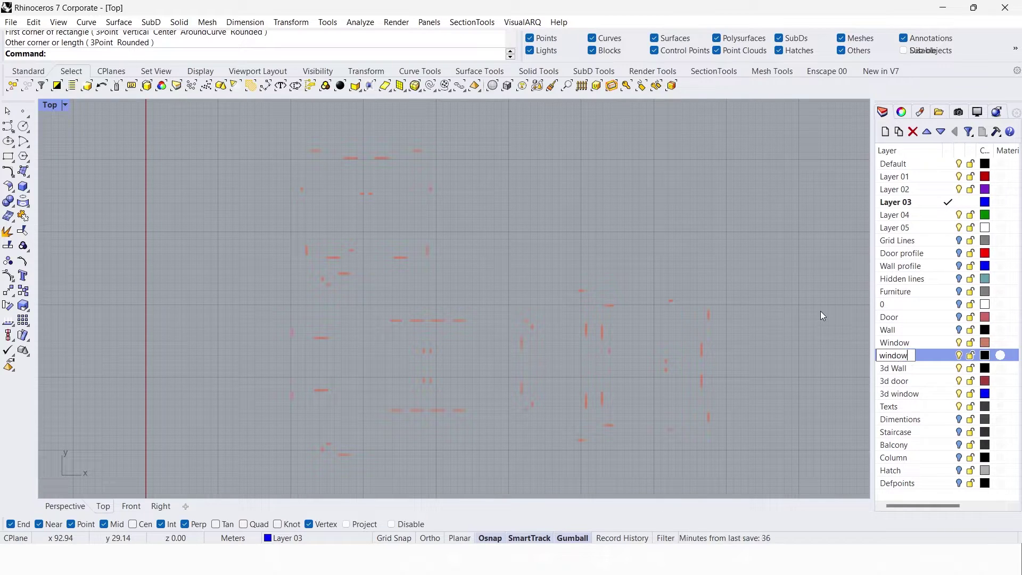
{"action": "type", "text": "le"}
Draw a bounding rectangle that encloses all the window symbols of the plan.
{"action": "type", "text": "rec"}
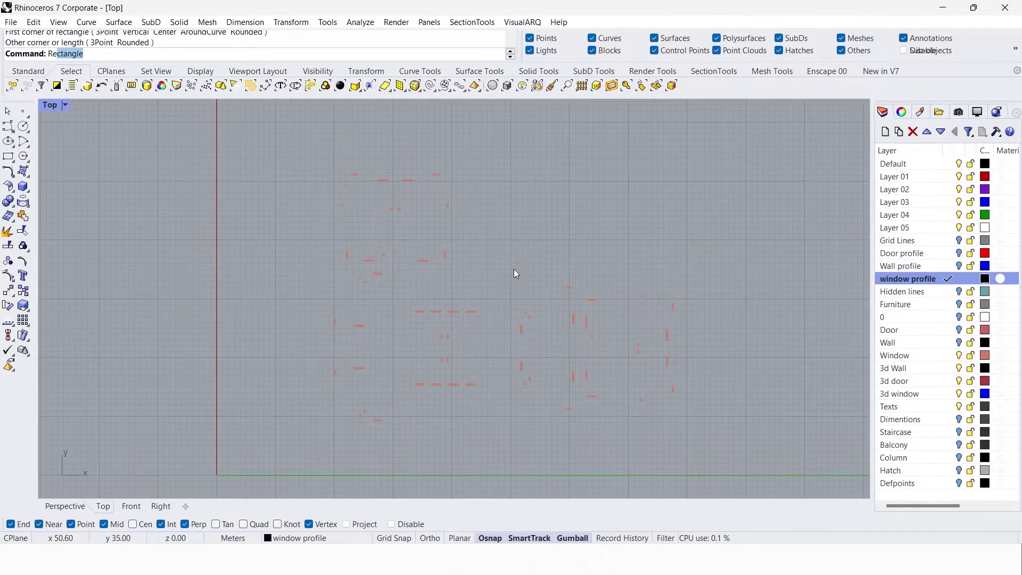
{"action": "key", "text": "Return"}
{"action": "left_click", "coordinate": [309, 133]}
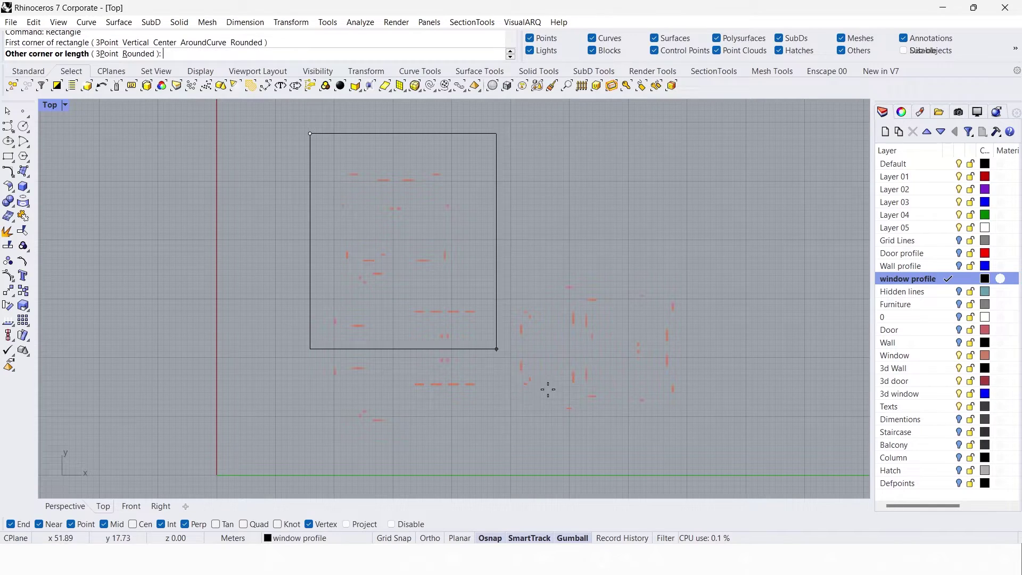
{"action": "left_click", "coordinate": [684, 439]}
Select the windows together with the rectangle and run Curve Boolean on them to generate the window outlines.
{"action": "left_click_drag", "start_coordinate": [739, 454], "coordinate": [217, 222]}
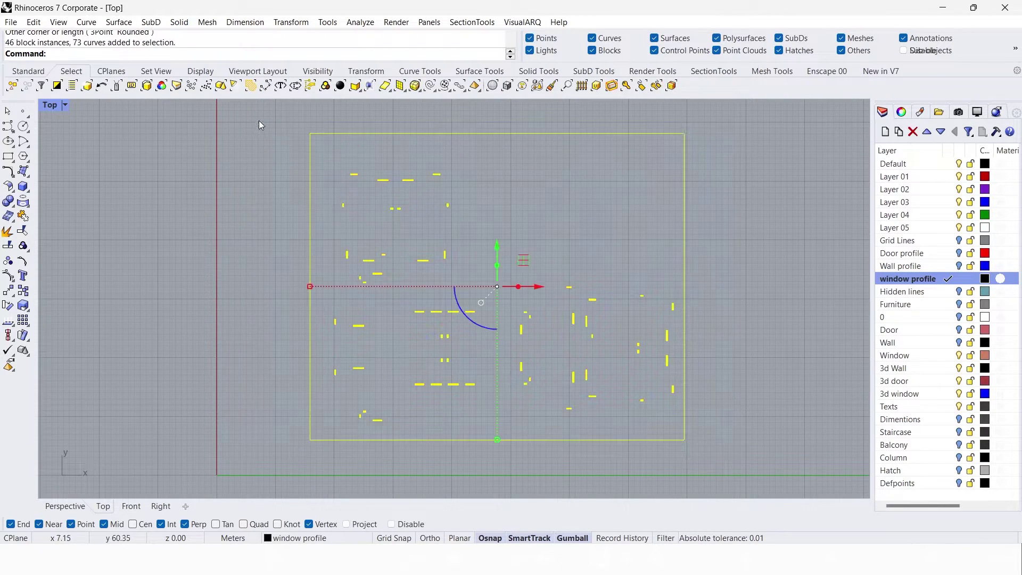
{"action": "left_click", "coordinate": [420, 71]}
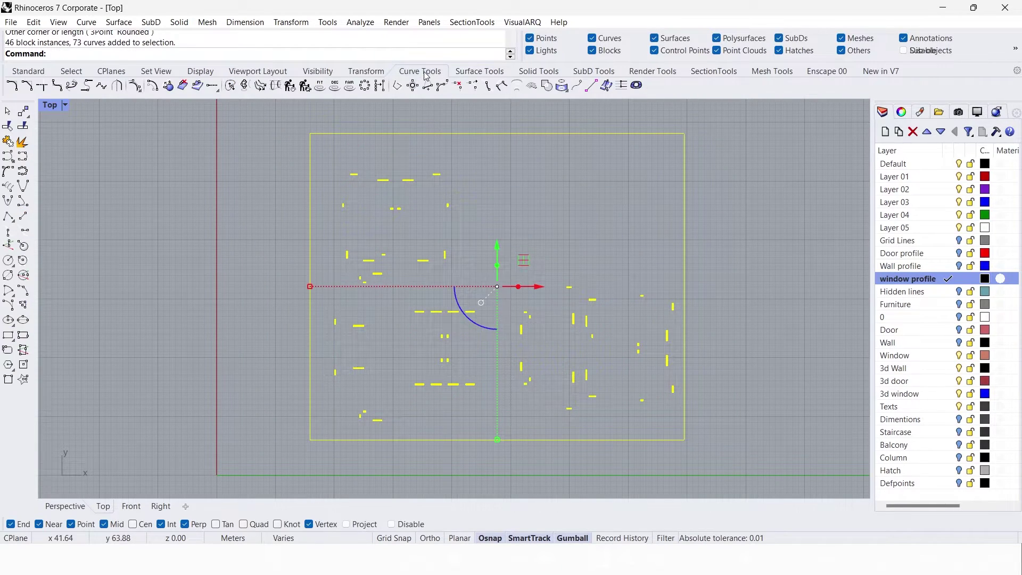
{"action": "left_click", "coordinate": [546, 85]}
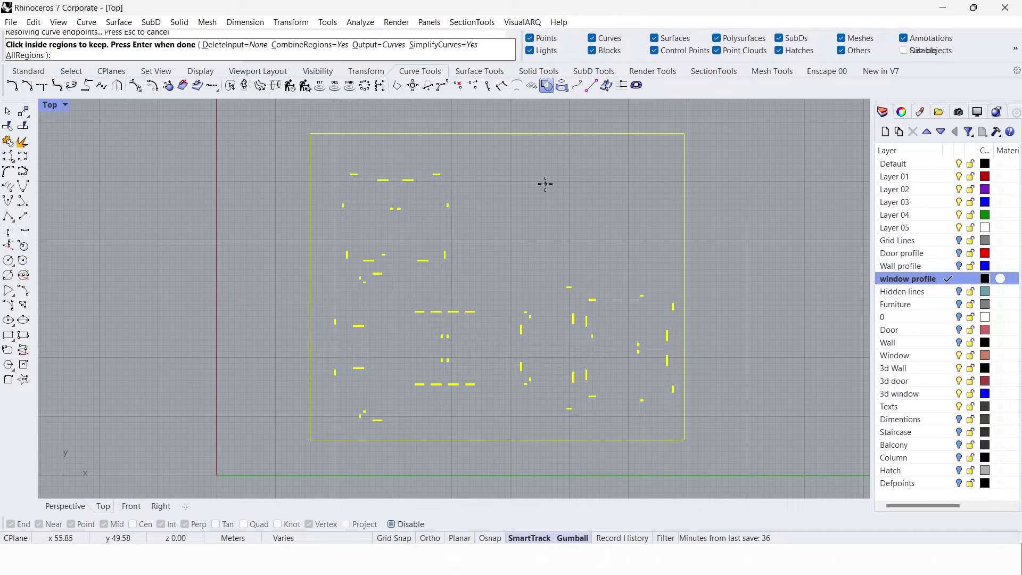
{"action": "left_click", "coordinate": [723, 220]}
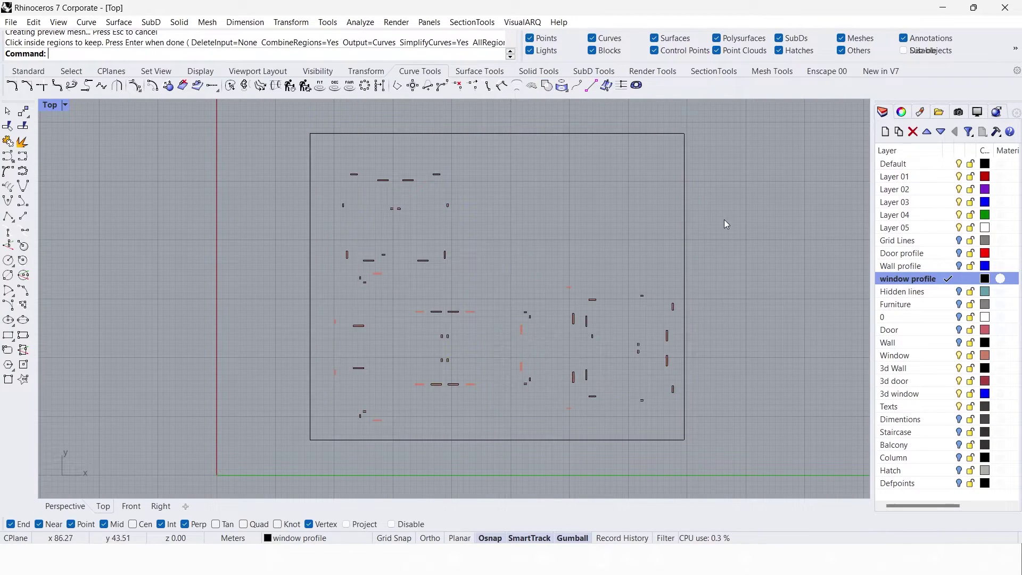
Delete the two overlapping bounding rectangles and turn off the Window layer.
{"action": "left_click_drag", "start_coordinate": [724, 219], "coordinate": [636, 187]}
{"action": "key", "text": "Delete"}
{"action": "scroll", "coordinate": [585, 302], "scroll_direction": "up", "scroll_amount": 2}
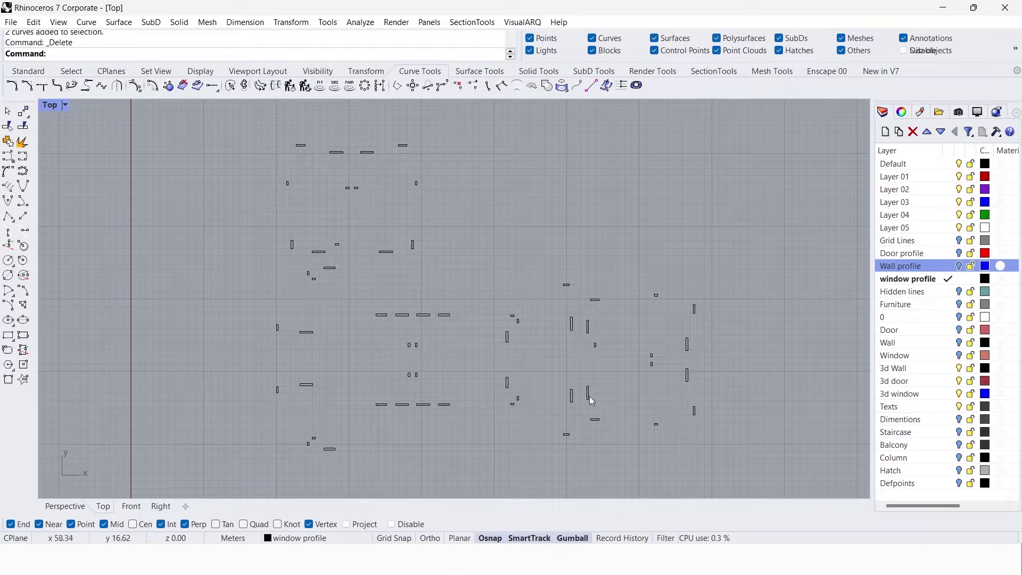
Turn on the Door profile and Wall profile layers and switch to the Perspective view.
{"action": "left_click", "coordinate": [960, 255]}
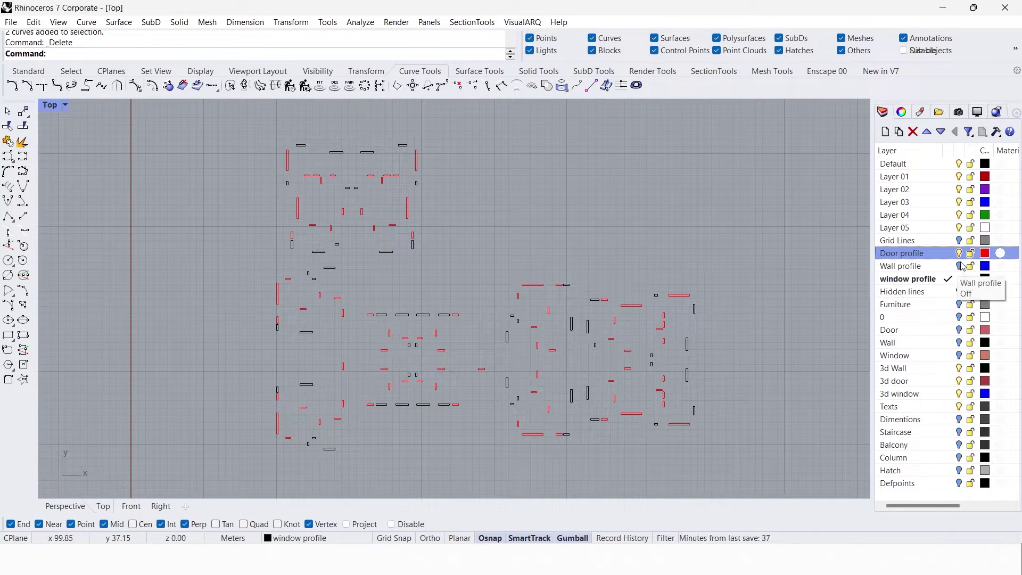
{"action": "left_click", "coordinate": [959, 265]}
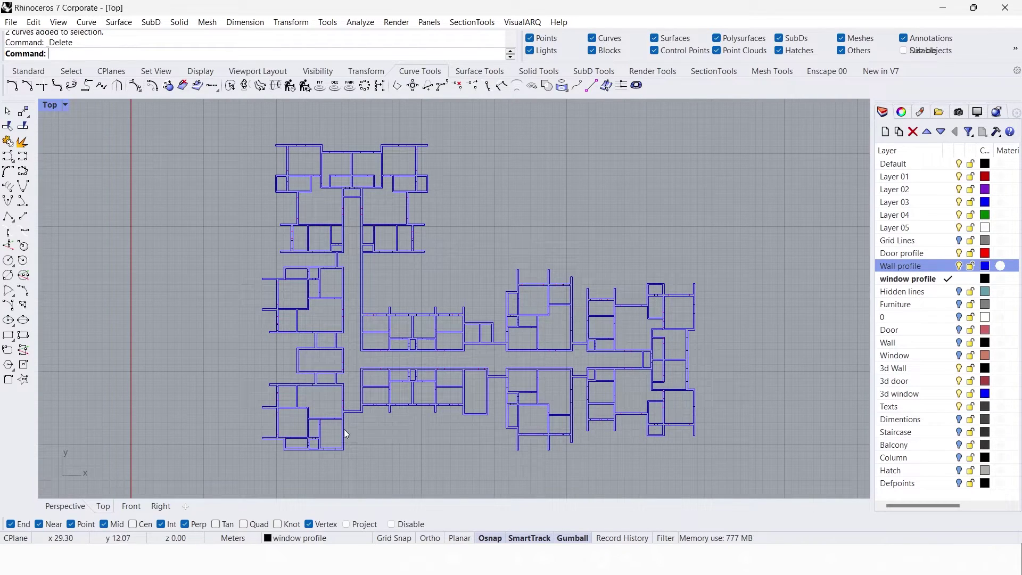
{"action": "left_click", "coordinate": [65, 505]}
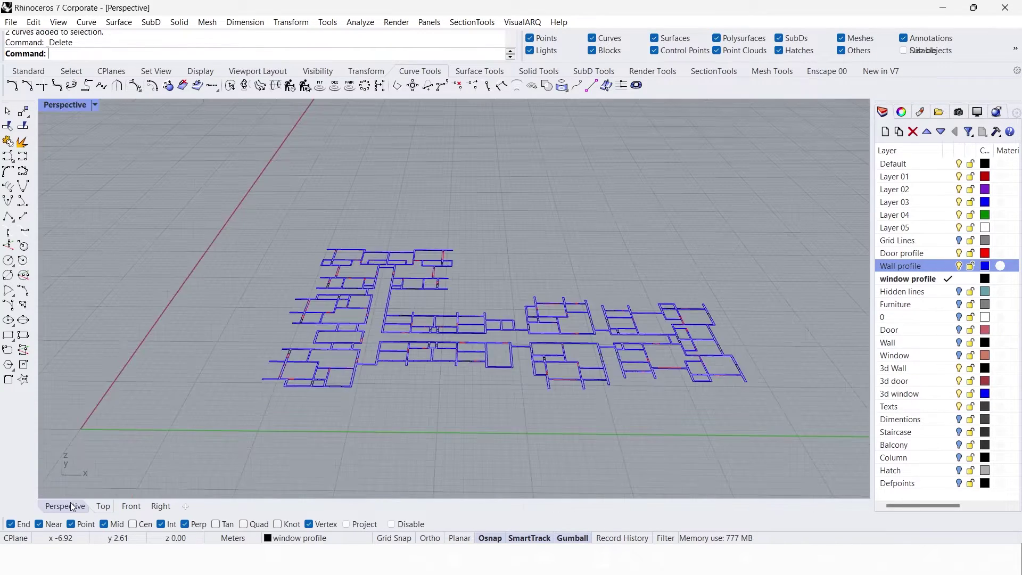
{"action": "scroll", "coordinate": [452, 296], "scroll_direction": "up", "scroll_amount": 3}
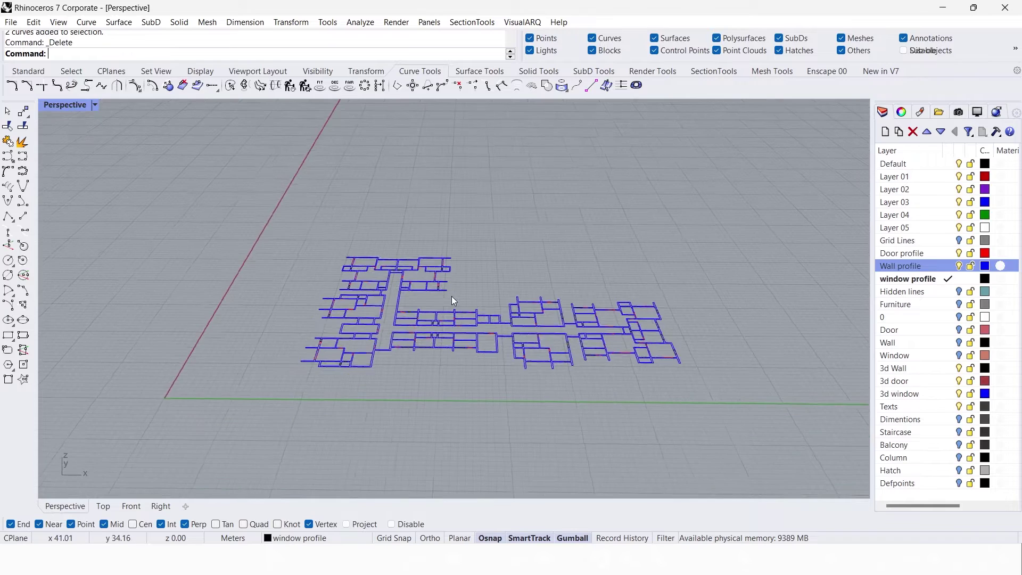
Select all objects on the Wall profile layer and create a planar surface from them with PlanarSrf.
{"action": "right_click", "coordinate": [925, 267]}
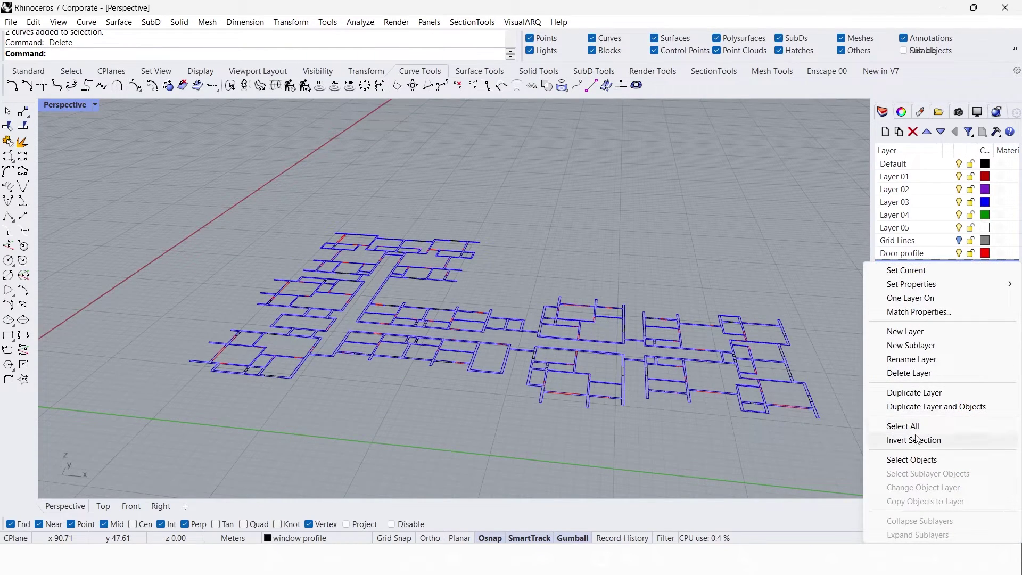
{"action": "left_click", "coordinate": [892, 461]}
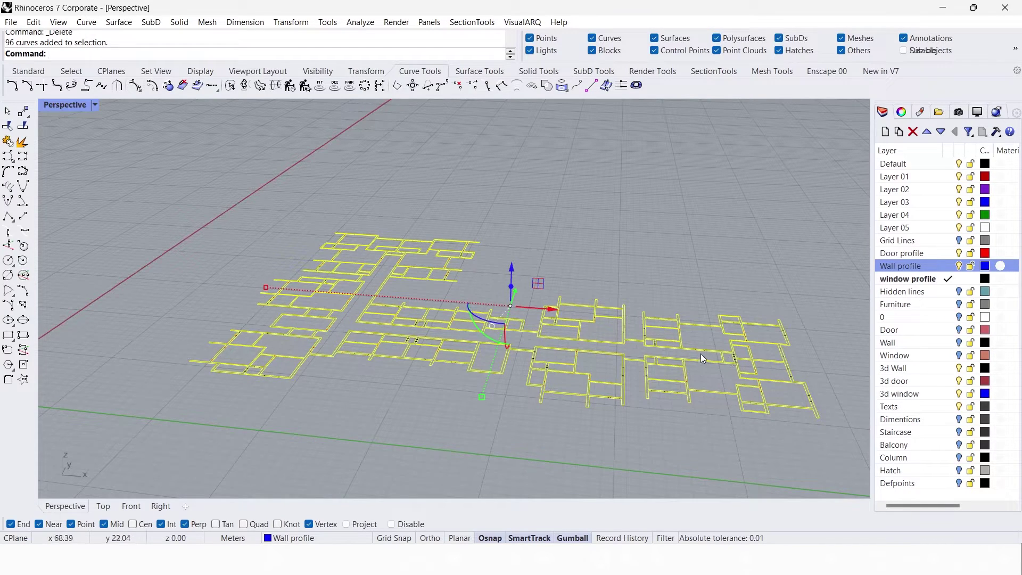
{"action": "type", "text": "P"}
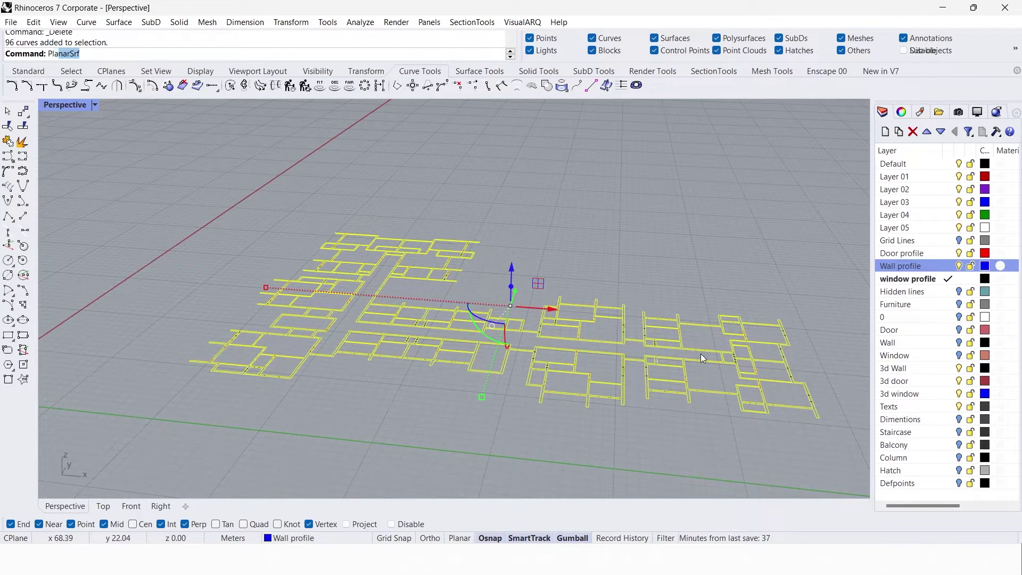
{"action": "type", "text": "la"}
{"action": "key", "text": "Return"}
{"action": "right_click_drag", "start_coordinate": [691, 354], "coordinate": [707, 360]}
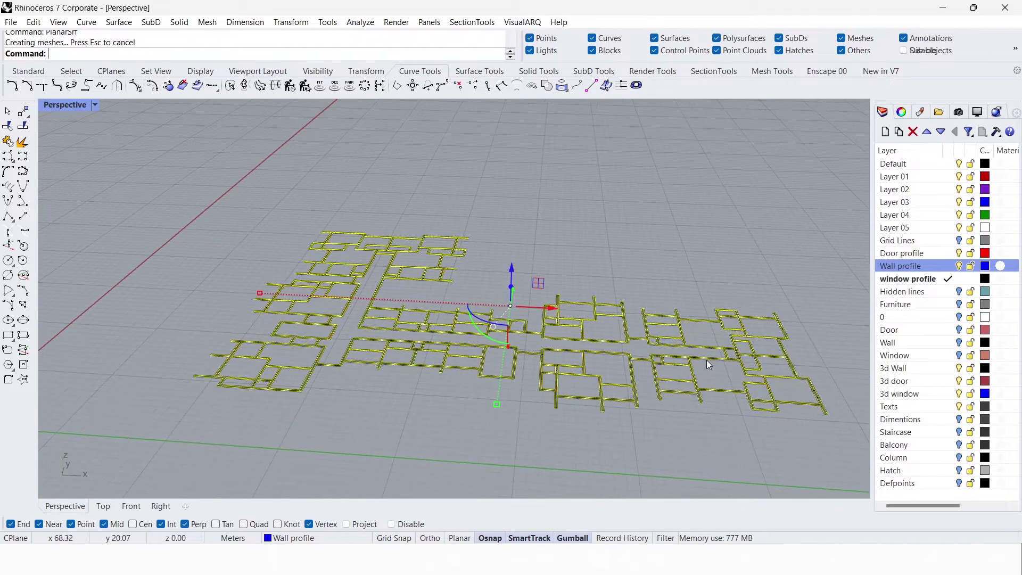
{"action": "key", "text": "Escape"}
Select the last created wall surface and move it to the 3d Wall layer.
{"action": "left_click", "coordinate": [71, 71]}
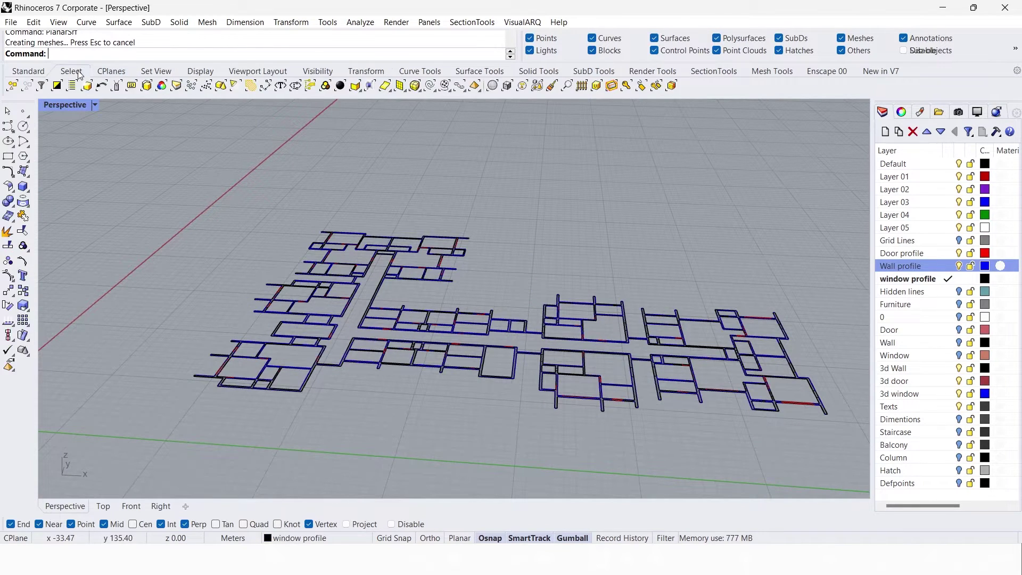
{"action": "left_click", "coordinate": [87, 86]}
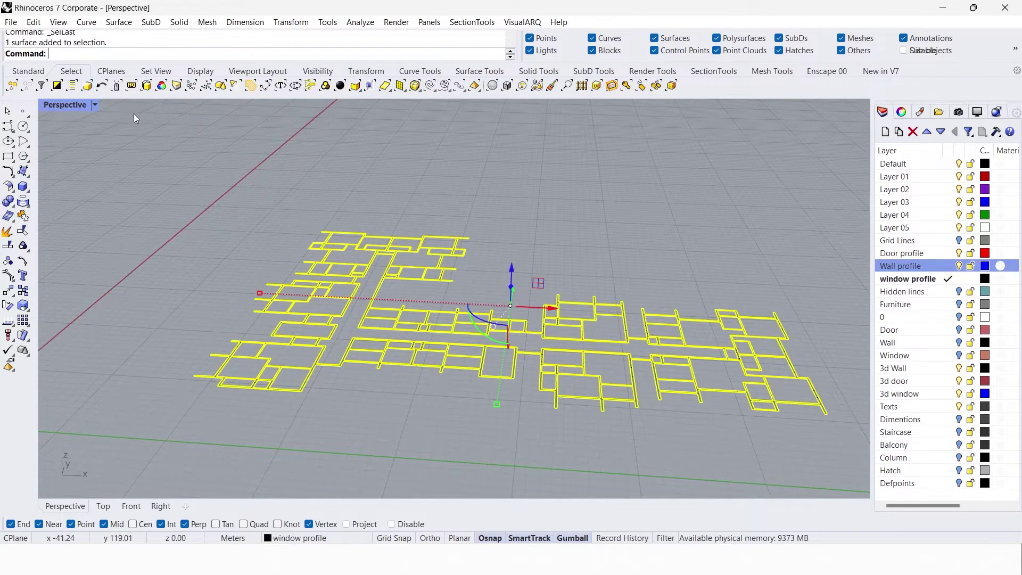
{"action": "right_click", "coordinate": [914, 368]}
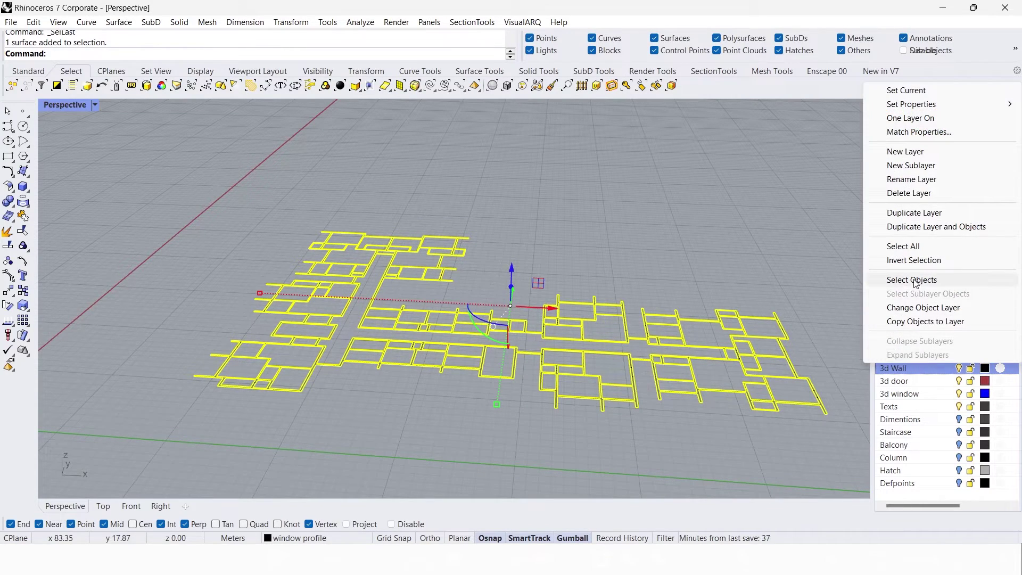
{"action": "left_click", "coordinate": [914, 310]}
{"action": "left_click", "coordinate": [673, 254]}
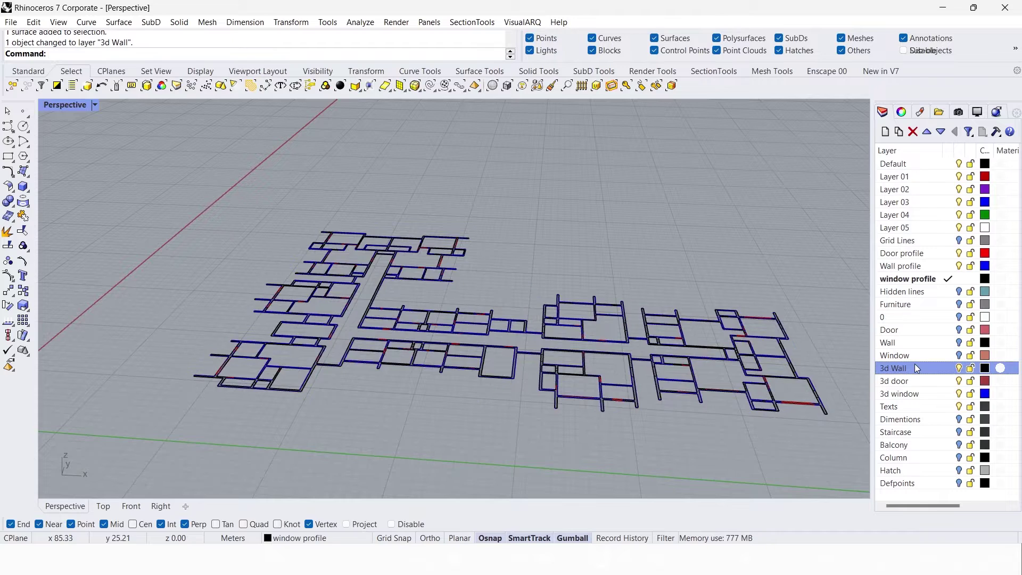
Select the surface on the 3d Wall layer and extrude it 3 m upward.
{"action": "right_click", "coordinate": [916, 368]}
{"action": "left_click", "coordinate": [911, 279]}
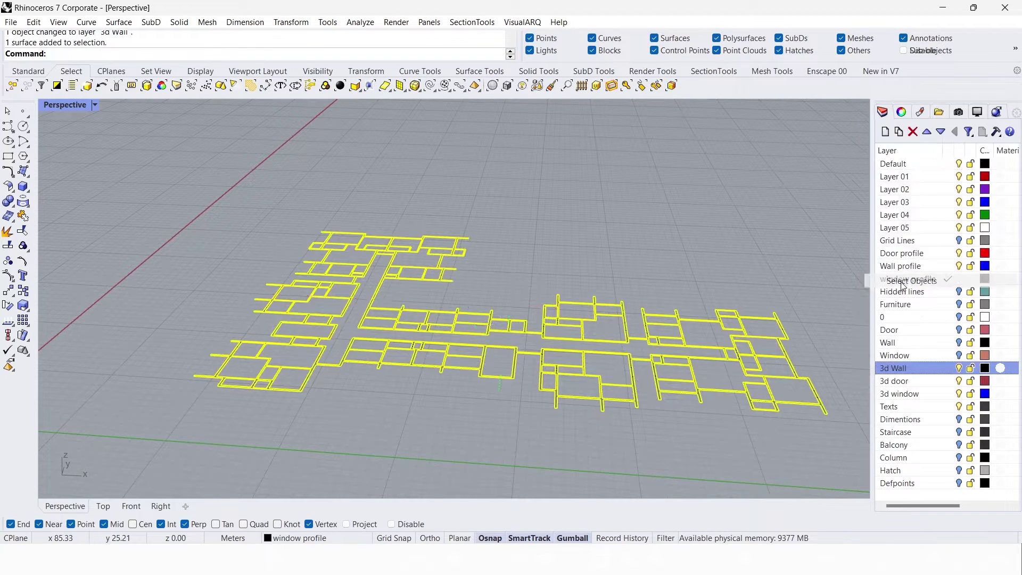
{"action": "right_click_drag", "start_coordinate": [666, 338], "coordinate": [511, 288]}
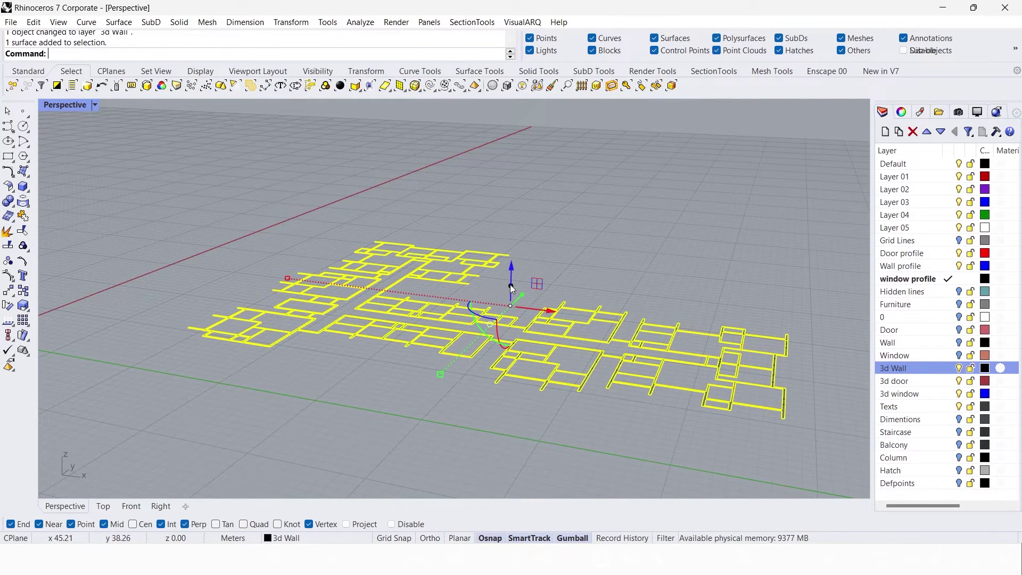
{"action": "left_click", "coordinate": [510, 284]}
{"action": "type", "text": "3"}
{"action": "key", "text": "Return"}
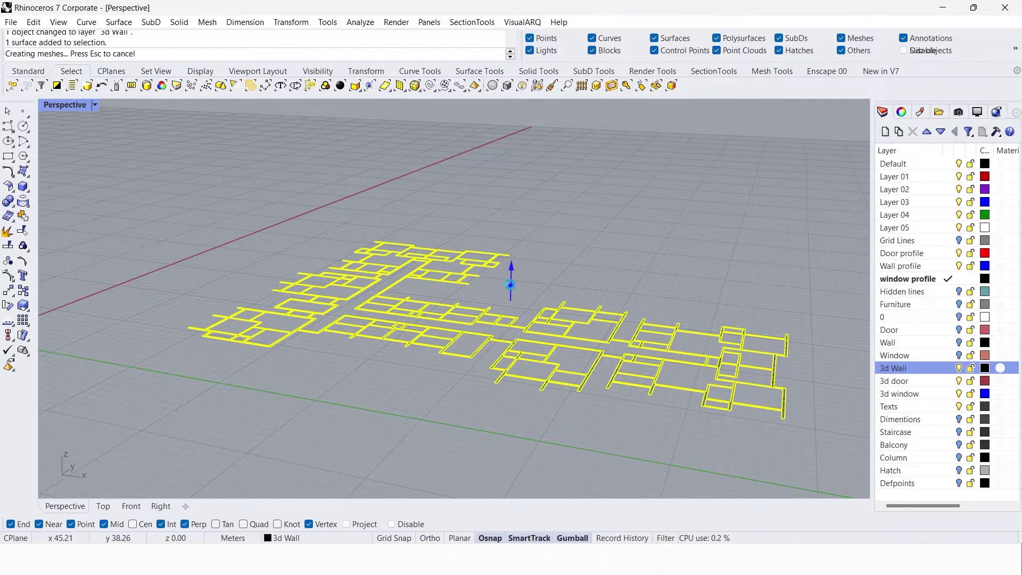
{"action": "left_click", "coordinate": [590, 258]}
Set the Perspective viewport to the Rendered display mode to inspect the extruded walls.
{"action": "right_click_drag", "start_coordinate": [590, 258], "coordinate": [467, 374]}
{"action": "middle_click", "coordinate": [559, 274]}
{"action": "left_click", "coordinate": [557, 276]}
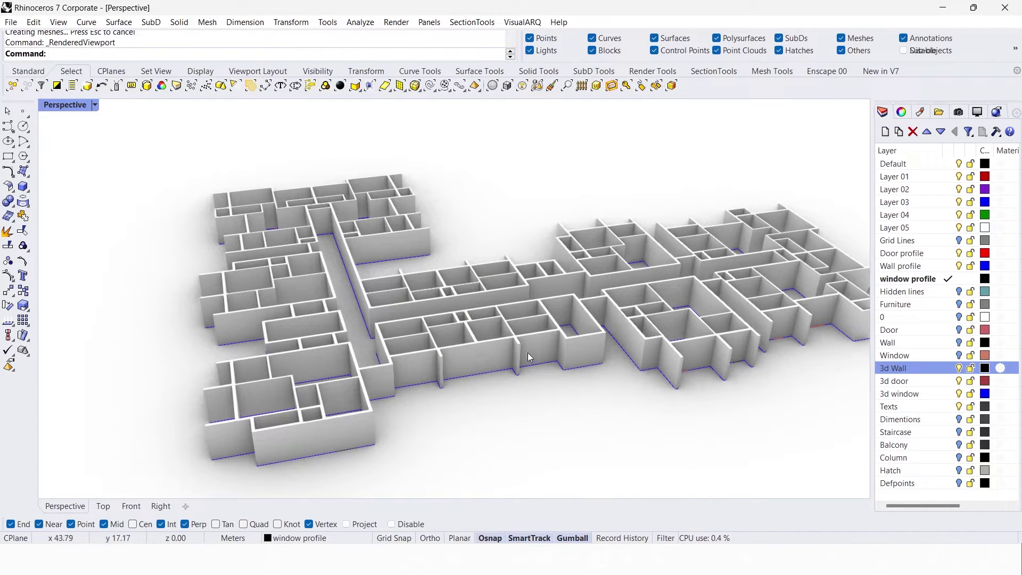
Select all curves on the window profile layer and create planar surfaces from them with PlanarSrf.
{"action": "right_click", "coordinate": [930, 281]}
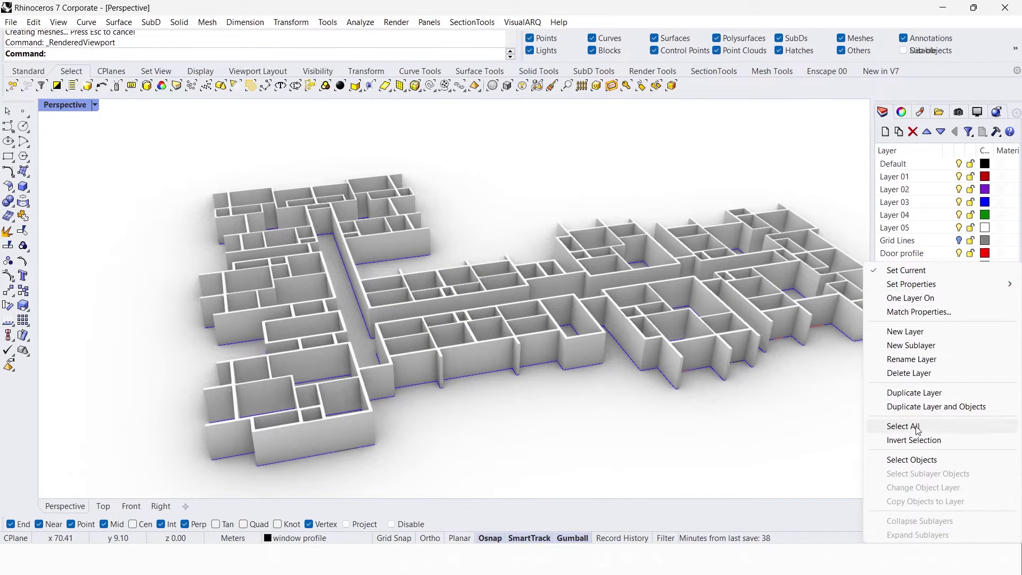
{"action": "left_click", "coordinate": [908, 460]}
{"action": "right_click_drag", "start_coordinate": [678, 388], "coordinate": [644, 385]}
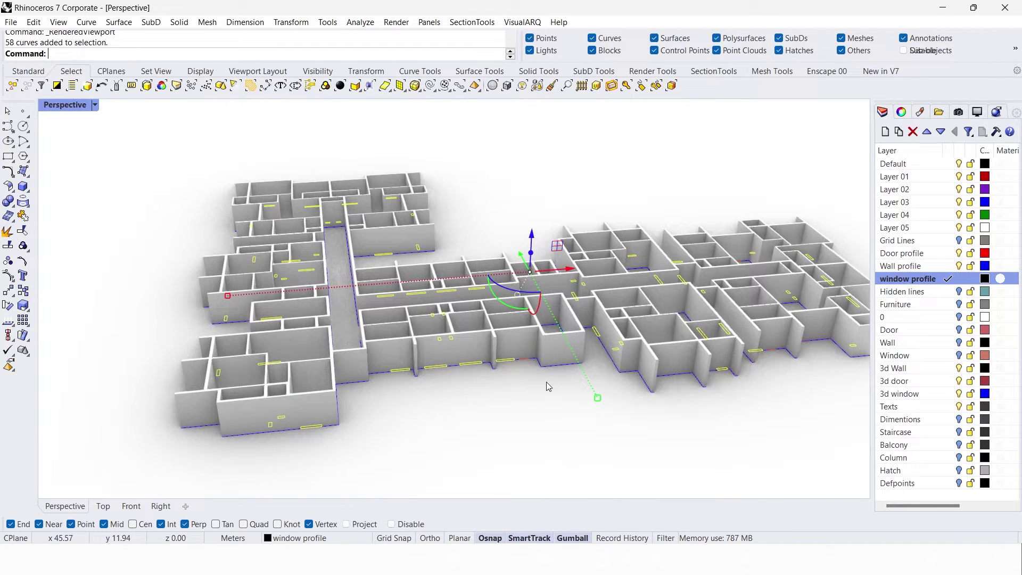
{"action": "type", "text": "planarsrf"}
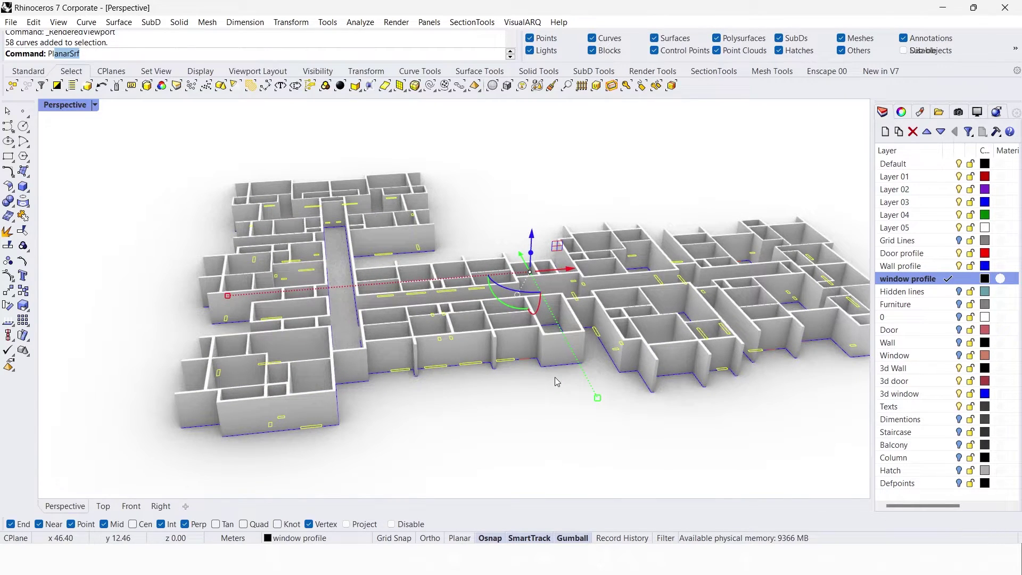
{"action": "key", "text": "Return"}
{"action": "middle_click", "coordinate": [565, 324]}
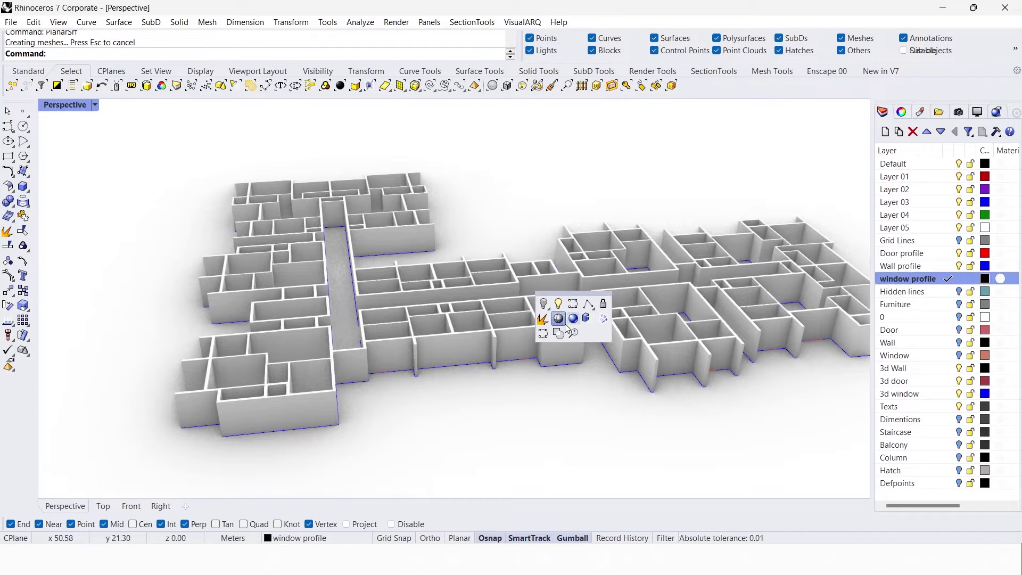
In Shaded display with the 3d Wall layer hidden, select the last created window surfaces and move them to the 3d window layer.
{"action": "left_click", "coordinate": [586, 331]}
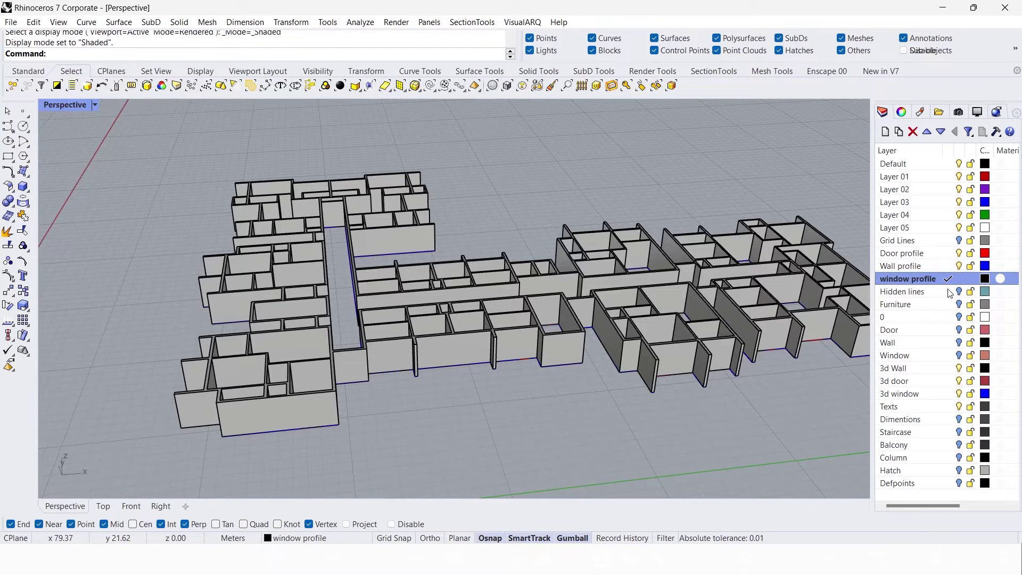
{"action": "left_click", "coordinate": [959, 368]}
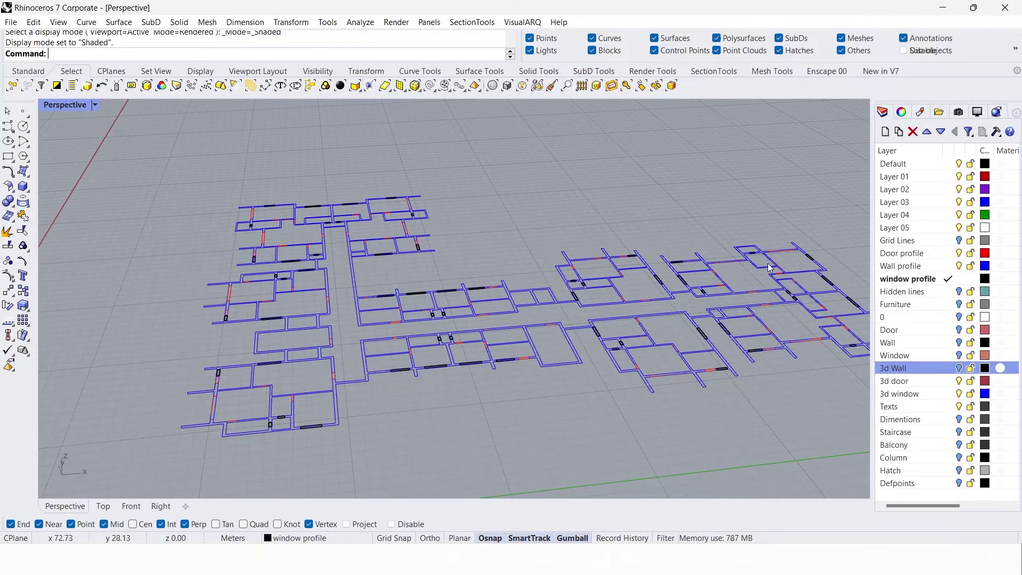
{"action": "left_click", "coordinate": [87, 87]}
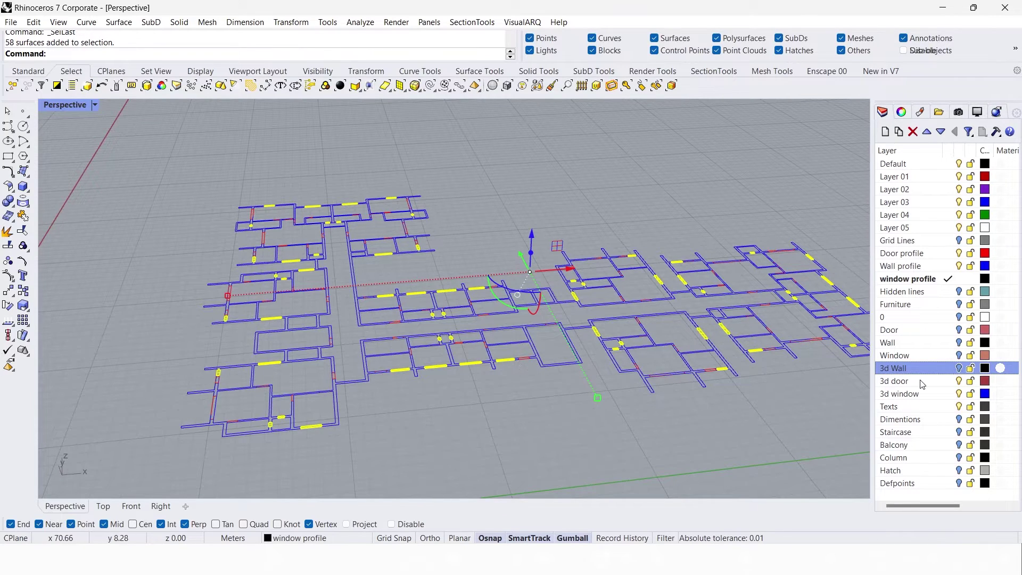
{"action": "right_click", "coordinate": [923, 396]}
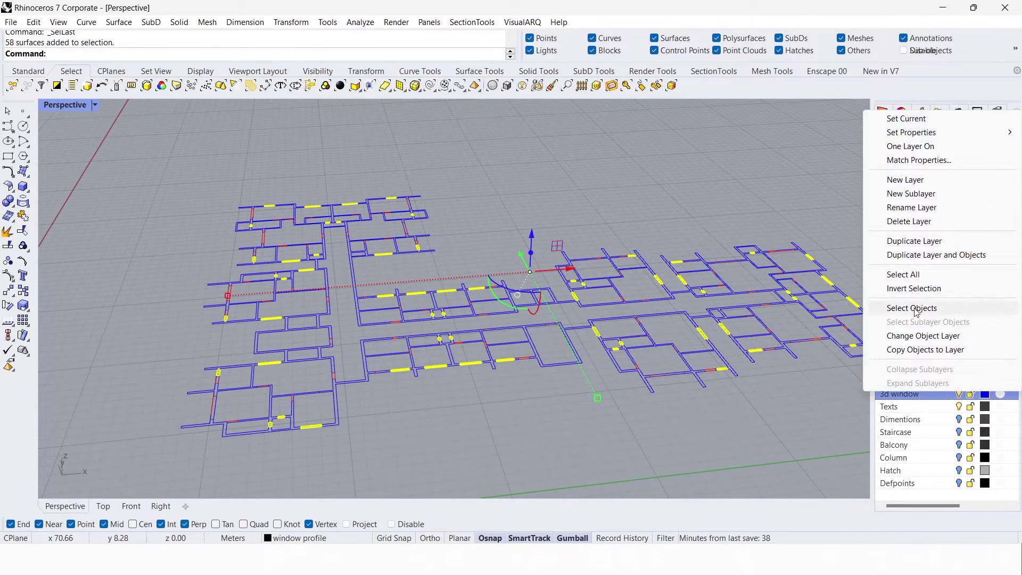
{"action": "left_click", "coordinate": [923, 336]}
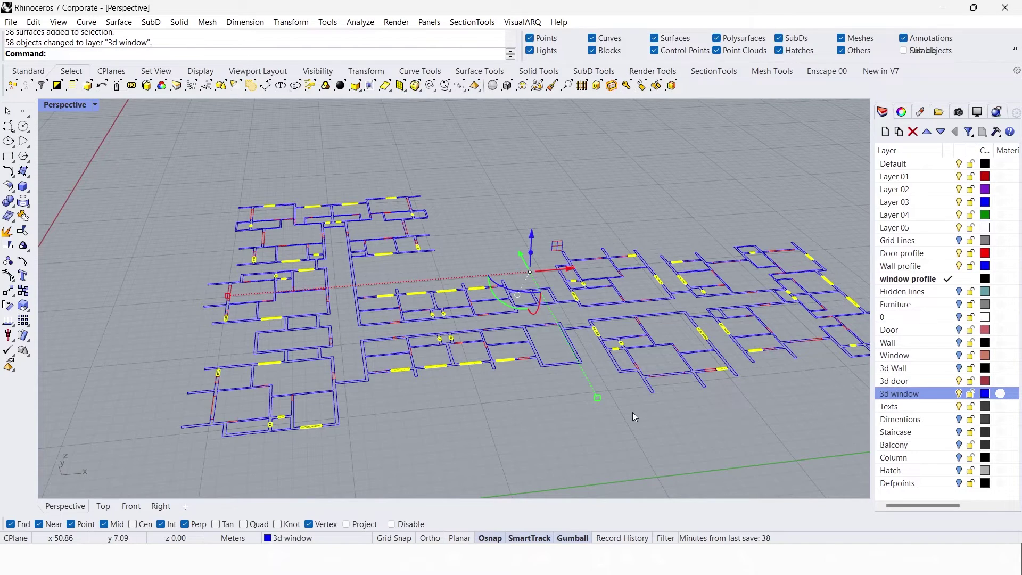
Extrude the selected window surfaces 1.5 m upward into solids and deselect them.
{"action": "right_click_drag", "start_coordinate": [593, 369], "coordinate": [543, 290]}
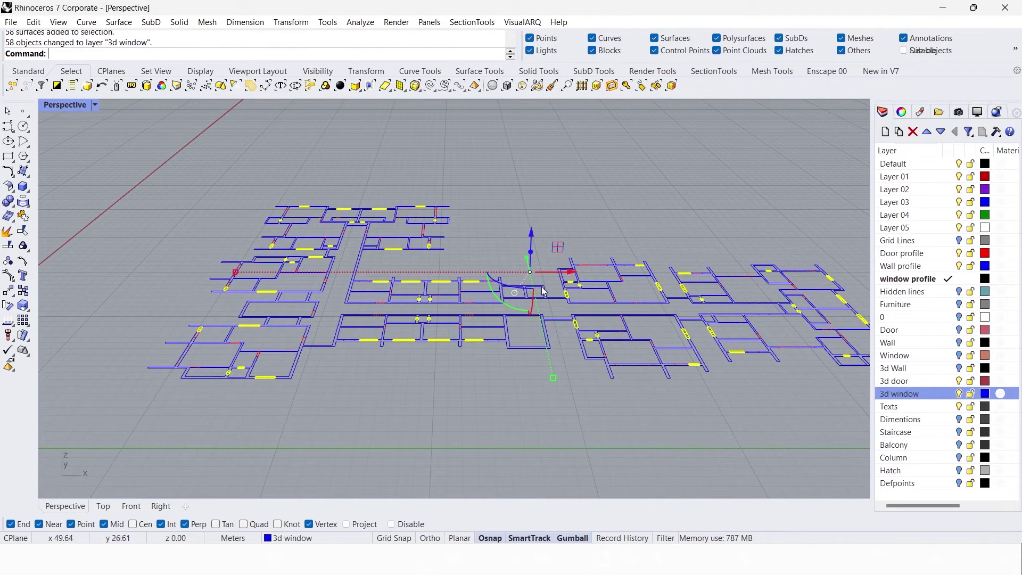
{"action": "left_click", "coordinate": [532, 252]}
{"action": "type", "text": "1.5"}
{"action": "key", "text": "Return"}
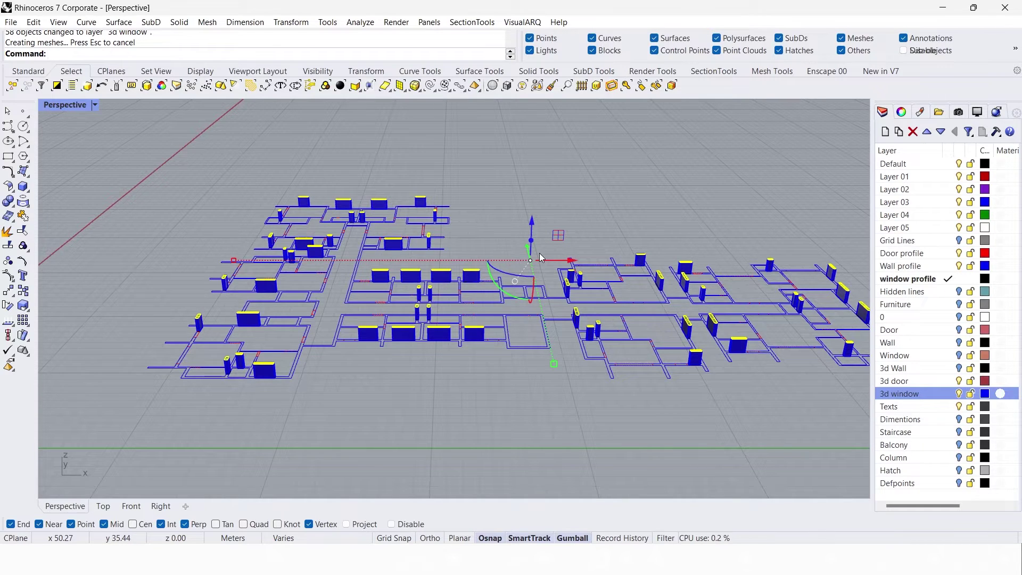
{"action": "left_click", "coordinate": [436, 180]}
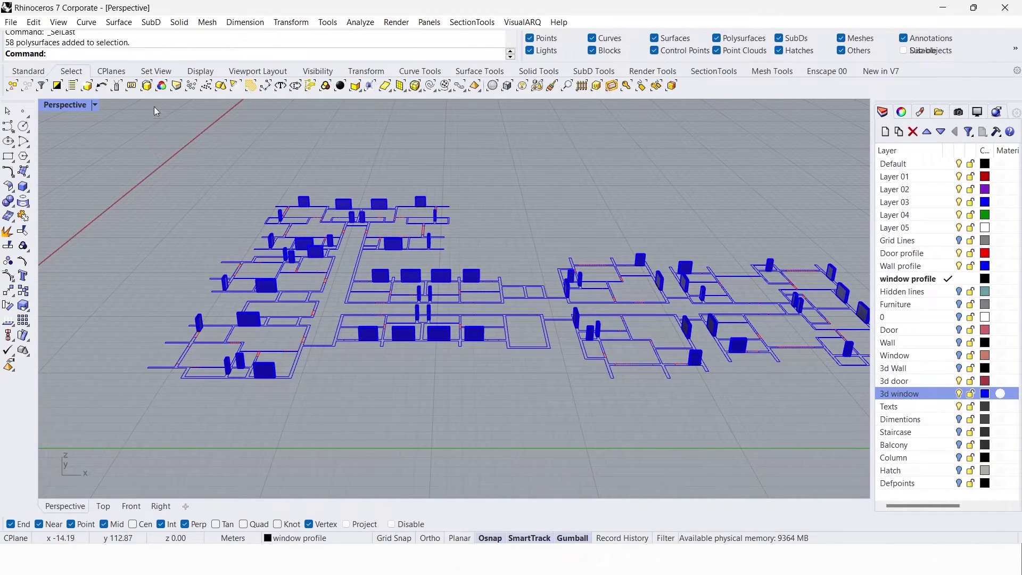
Select the last created window solids and group them.
{"action": "left_click", "coordinate": [87, 86]}
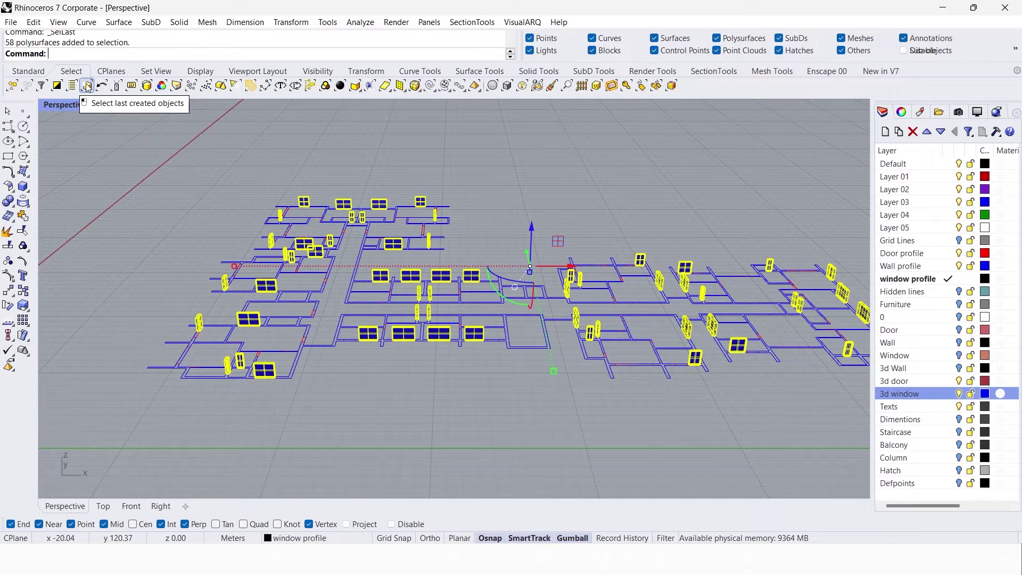
{"action": "type", "text": "Group"}
{"action": "key", "text": "Return"}
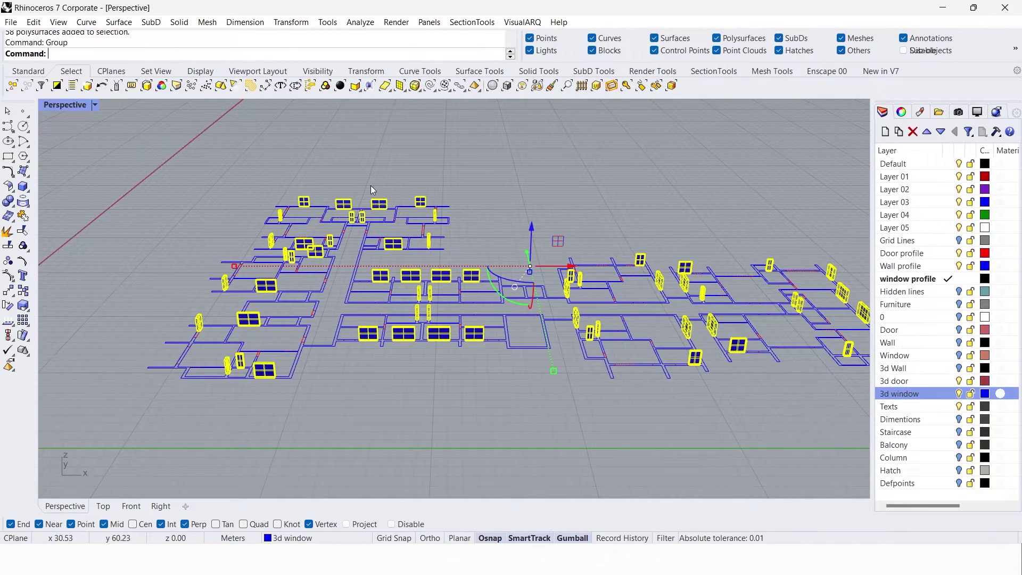
Raise the grouped window solids vertically above the floor plan to their sill height and deselect them.
{"action": "right_click_drag", "start_coordinate": [438, 256], "coordinate": [430, 238]}
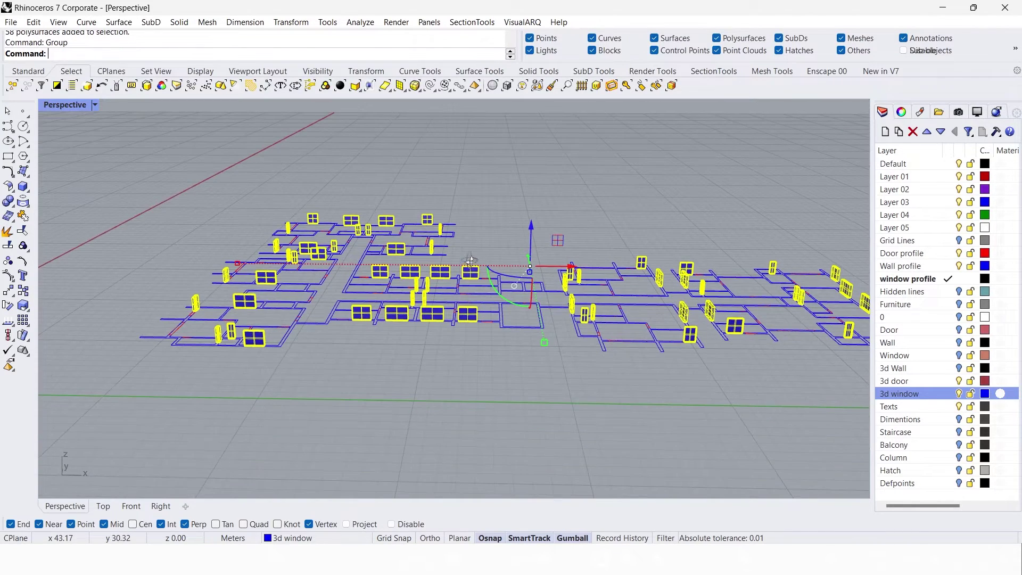
{"action": "left_click", "coordinate": [530, 229]}
{"action": "key", "text": "Return"}
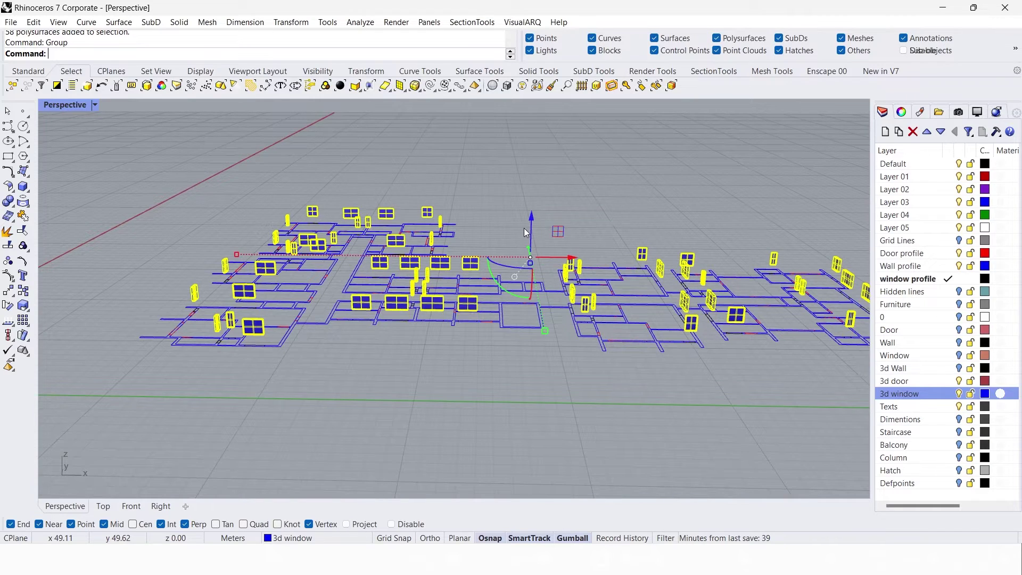
{"action": "left_click", "coordinate": [503, 361]}
{"action": "right_click_drag", "start_coordinate": [503, 361], "coordinate": [616, 369]}
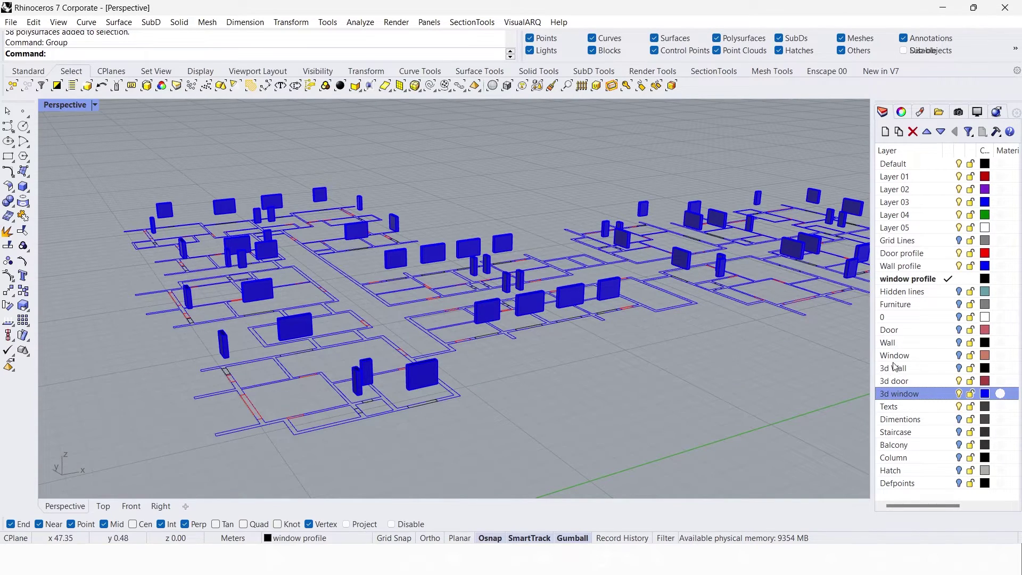
Create planar surfaces from all curves on the Door profile layer and move the new surfaces to the 3d door layer.
{"action": "right_click", "coordinate": [920, 255]}
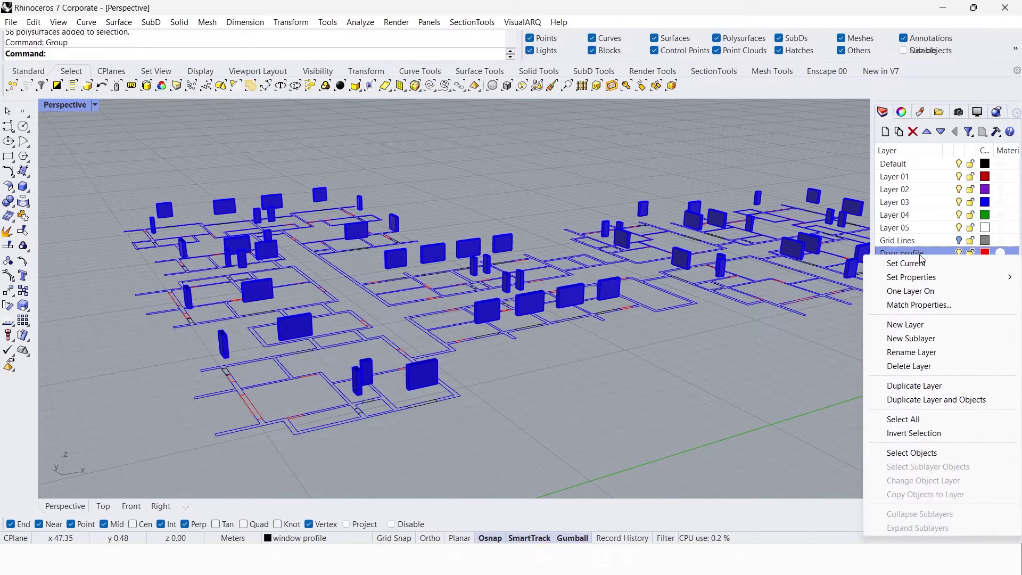
{"action": "left_click", "coordinate": [879, 453]}
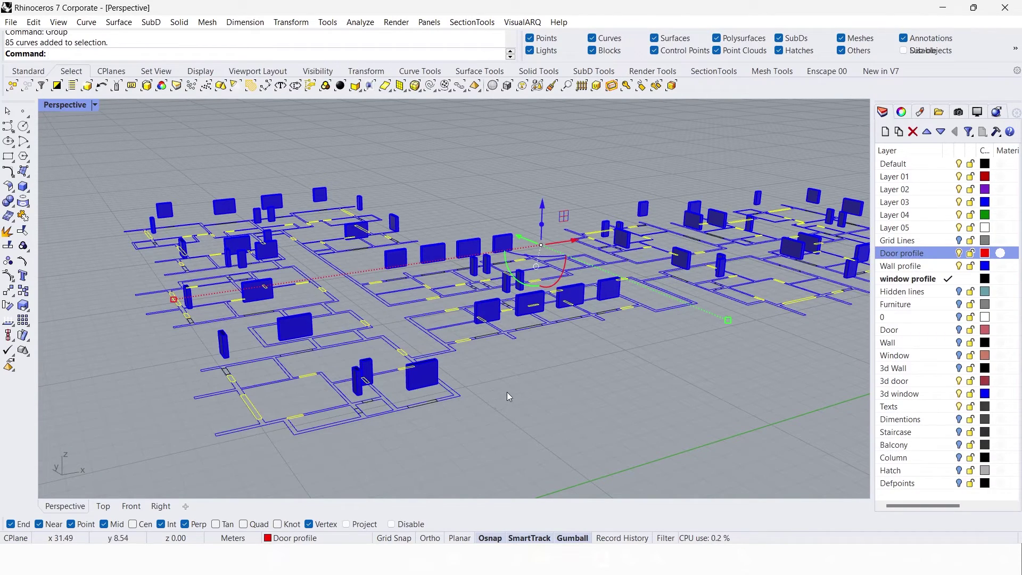
{"action": "type", "text": "PlanarSrf"}
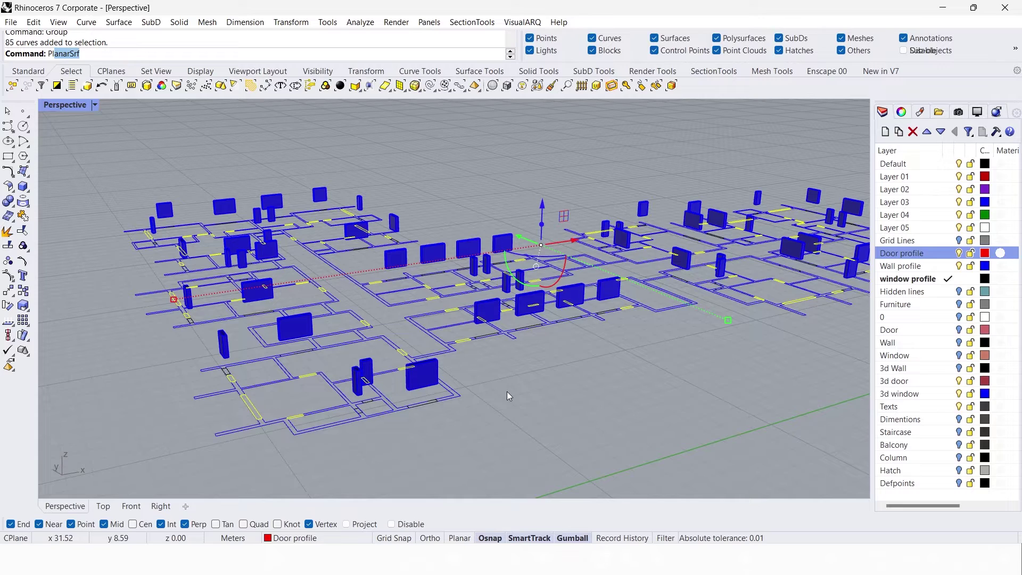
{"action": "key", "text": "Return"}
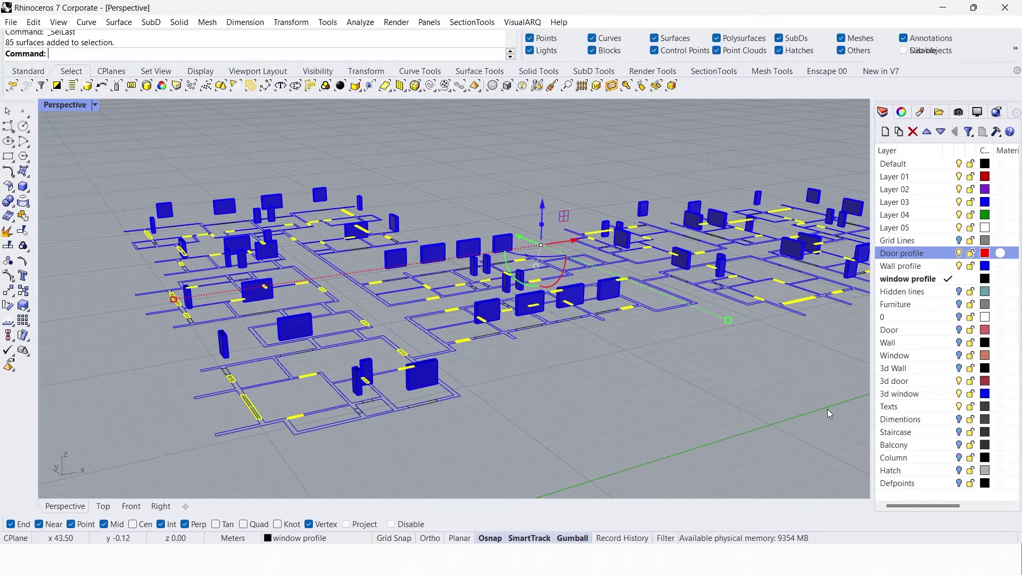
{"action": "right_click", "coordinate": [905, 381]}
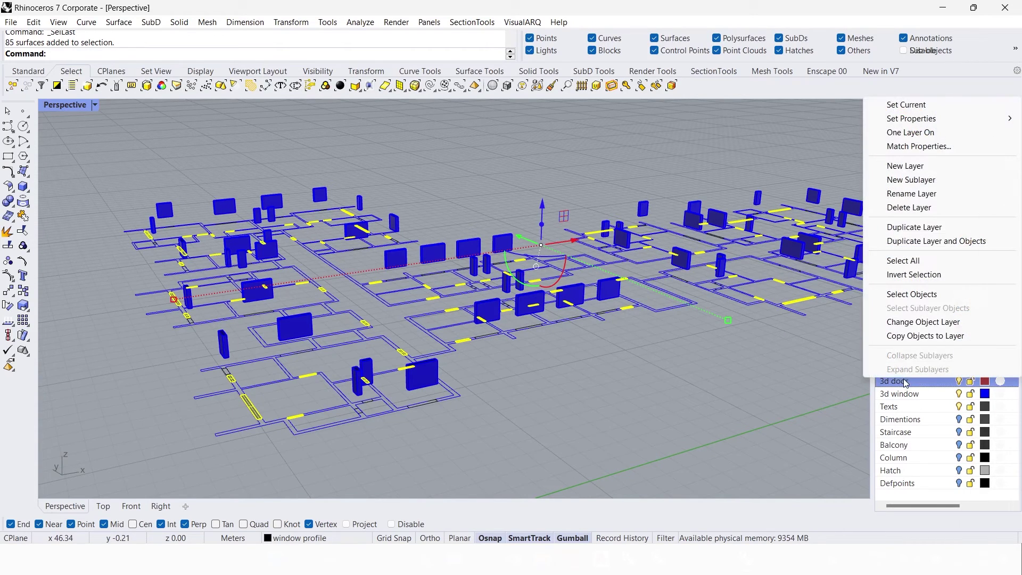
{"action": "left_click", "coordinate": [911, 322]}
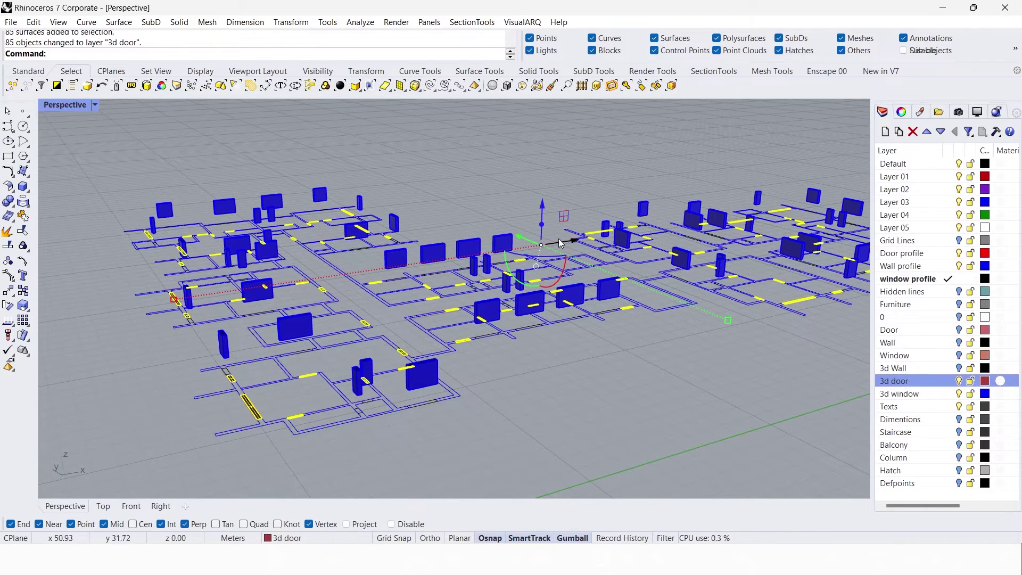
Extrude the selected door surfaces 2.1 m upward into solids and deselect them.
{"action": "left_click", "coordinate": [544, 226]}
{"action": "type", "text": "2.1"}
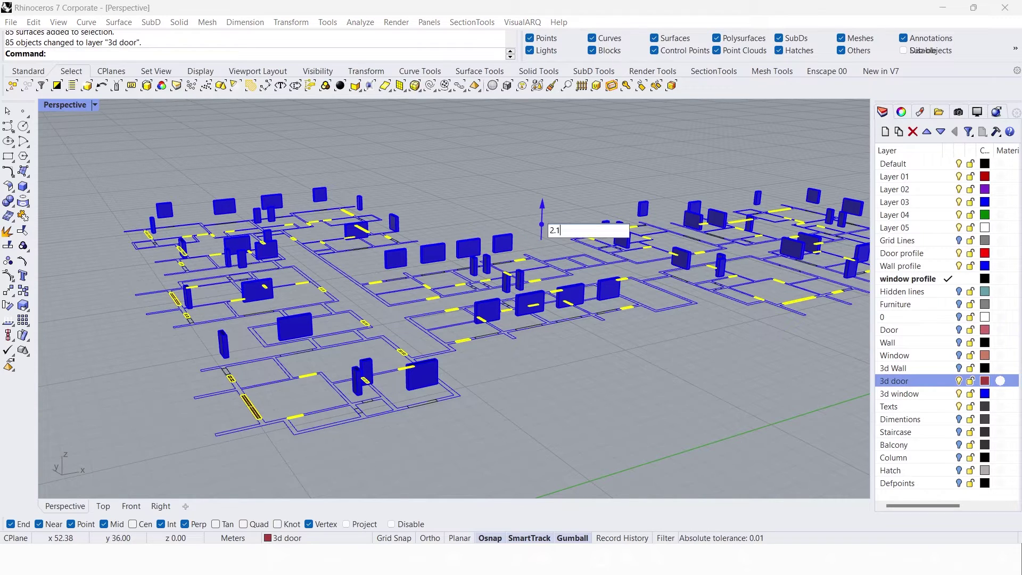
{"action": "key", "text": "Return"}
{"action": "key", "text": "Escape"}
{"action": "right_click_drag", "start_coordinate": [544, 225], "coordinate": [504, 225]}
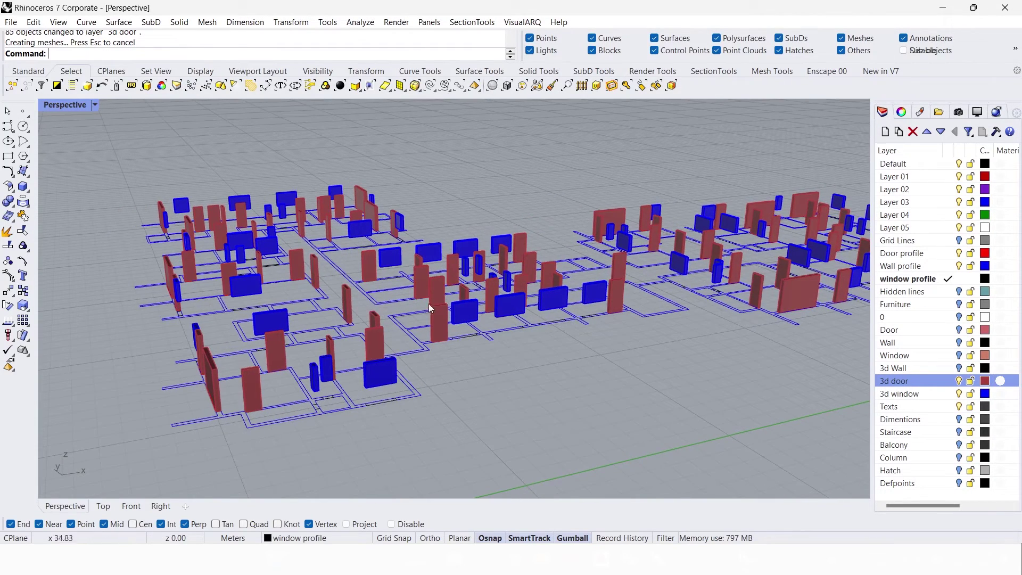
Show the 3d Wall layer again in Rendered display mode and group all objects on the 3d door layer.
{"action": "left_click", "coordinate": [958, 368]}
{"action": "key", "text": "ctrl+alt+r"}
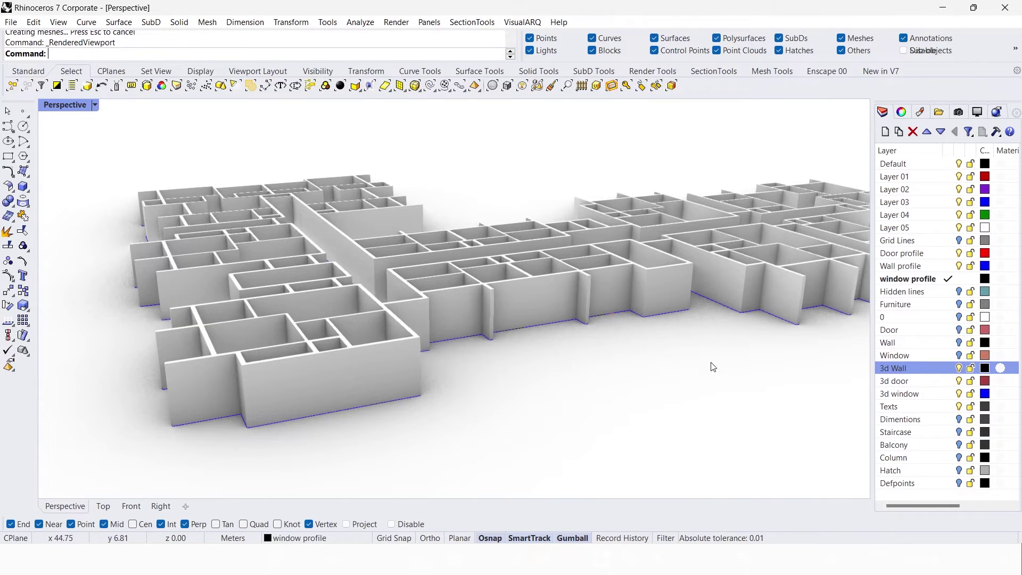
{"action": "right_click", "coordinate": [912, 382]}
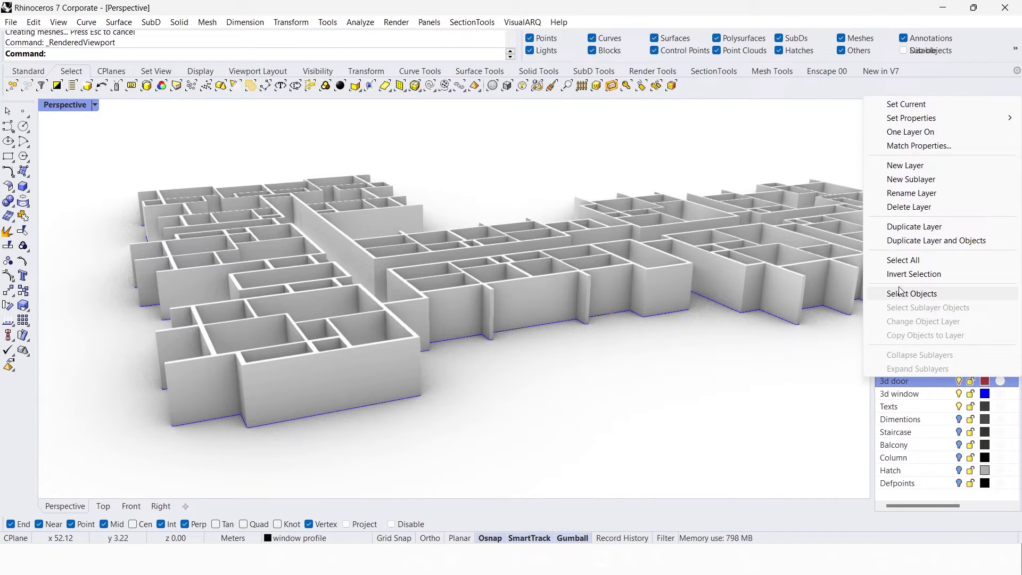
{"action": "left_click", "coordinate": [901, 294]}
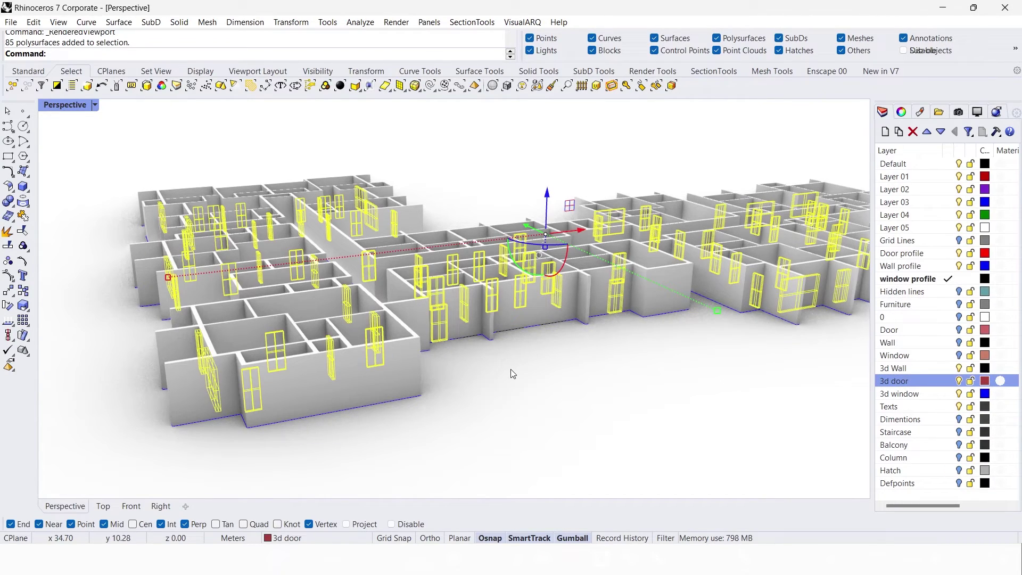
{"action": "type", "text": "Group"}
{"action": "key", "text": "Return"}
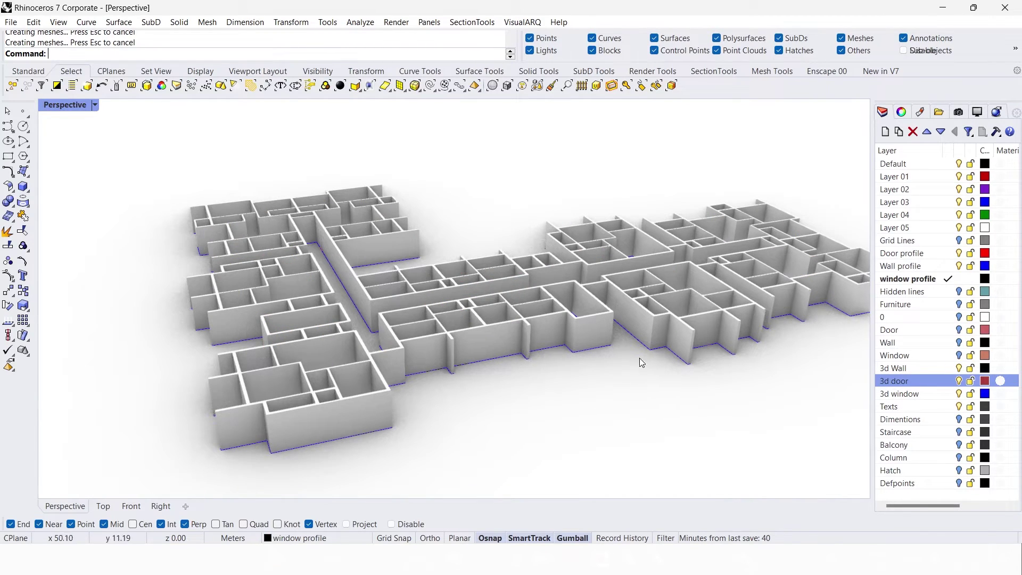
Cut the openings by subtracting all objects on the 3d door and 3d window layers from the wall solid with Boolean difference.
{"action": "left_click", "coordinate": [539, 72]}
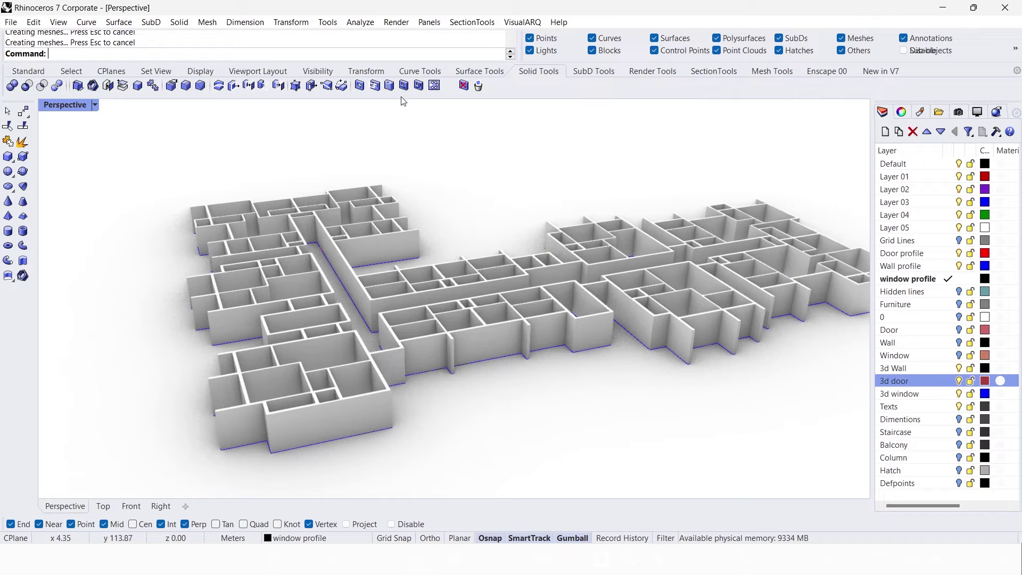
{"action": "left_click", "coordinate": [26, 85]}
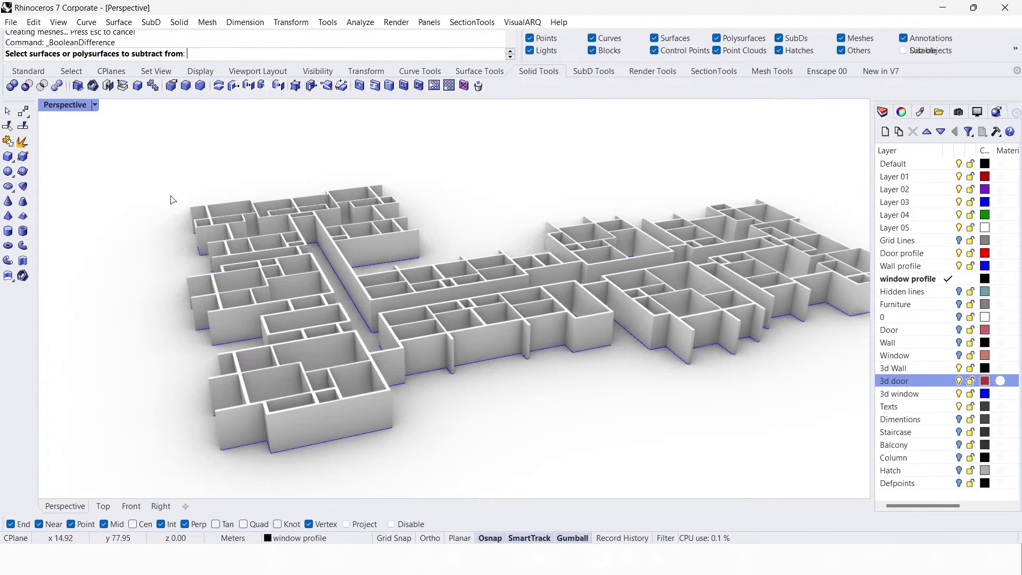
{"action": "left_click", "coordinate": [223, 416]}
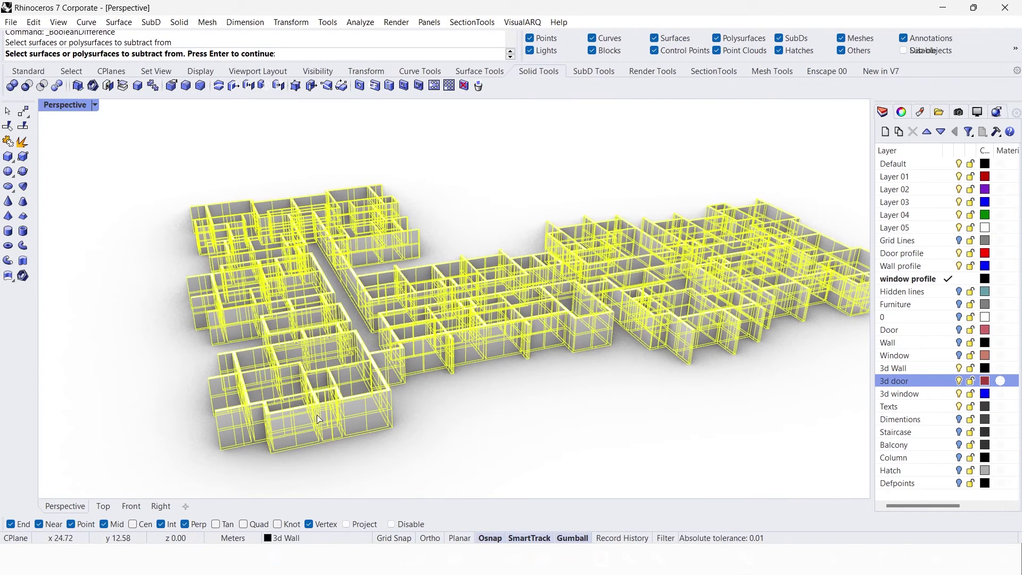
{"action": "key", "text": "Return"}
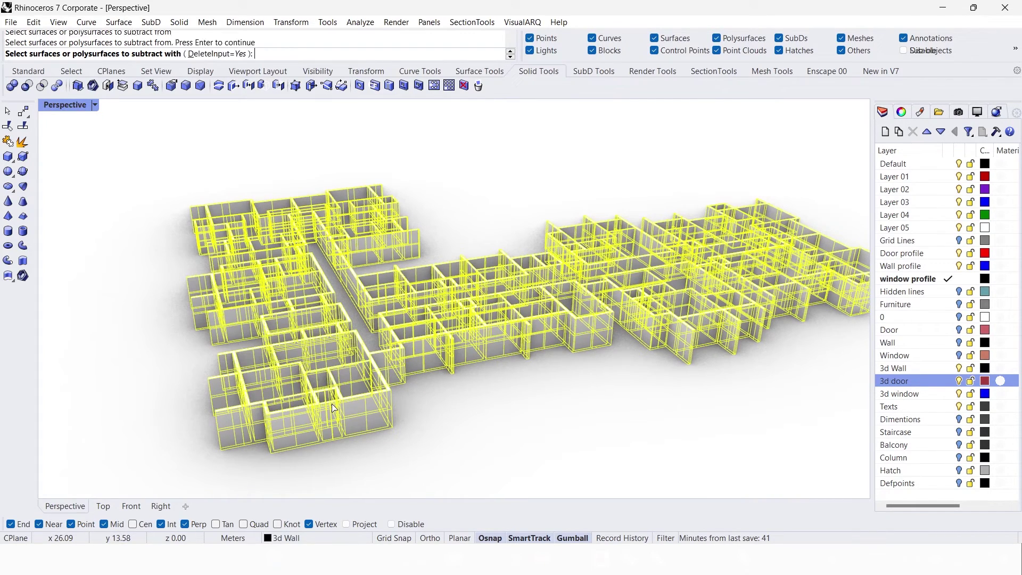
{"action": "right_click", "coordinate": [912, 382]}
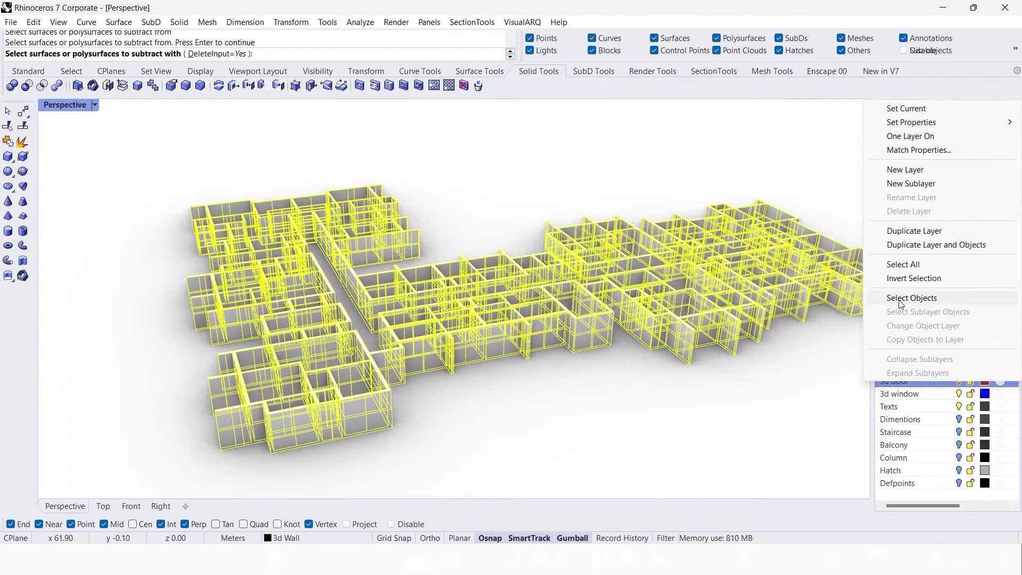
{"action": "left_click", "coordinate": [916, 297]}
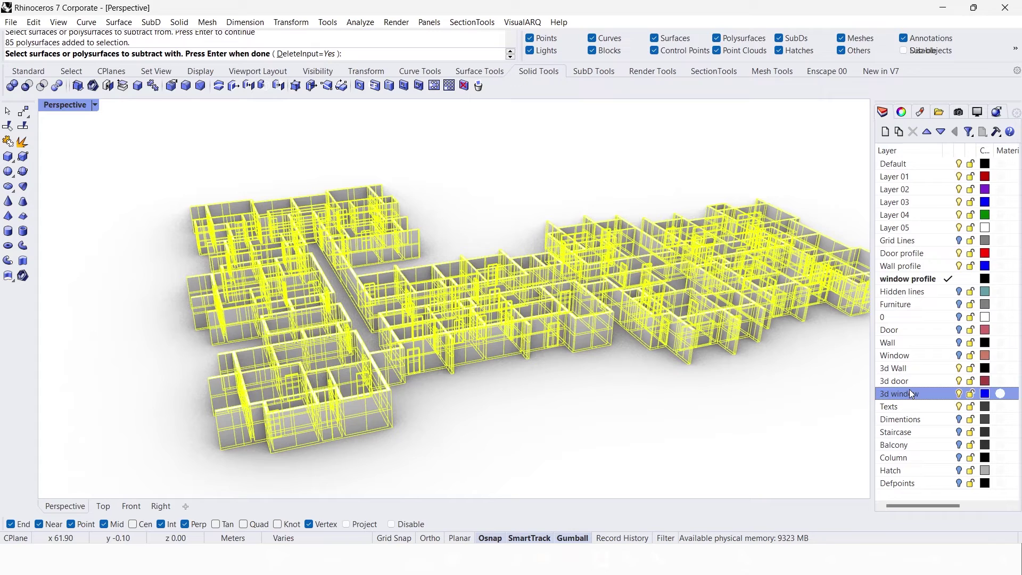
{"action": "right_click", "coordinate": [908, 391]}
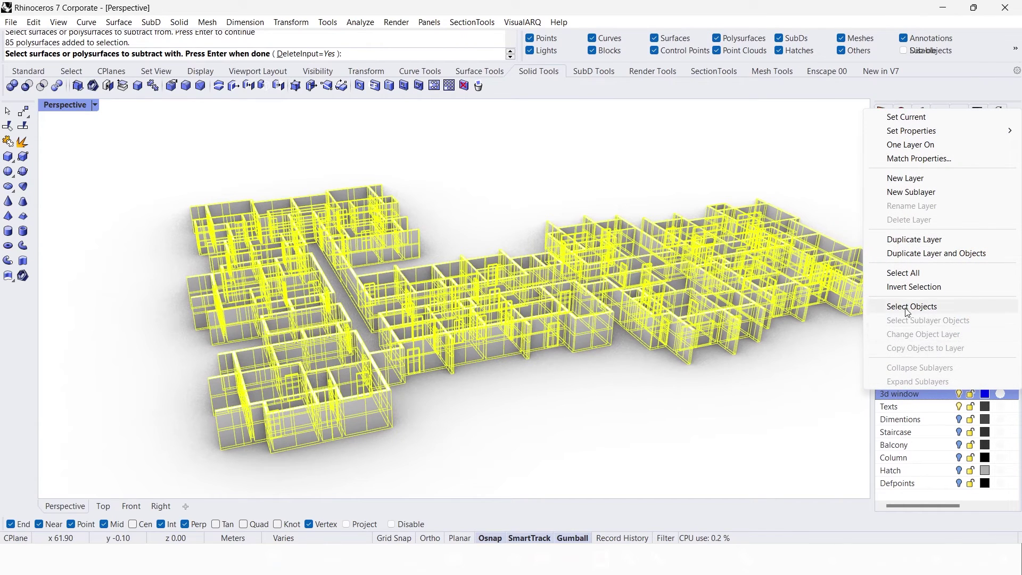
{"action": "left_click", "coordinate": [846, 304]}
{"action": "key", "text": "Return"}
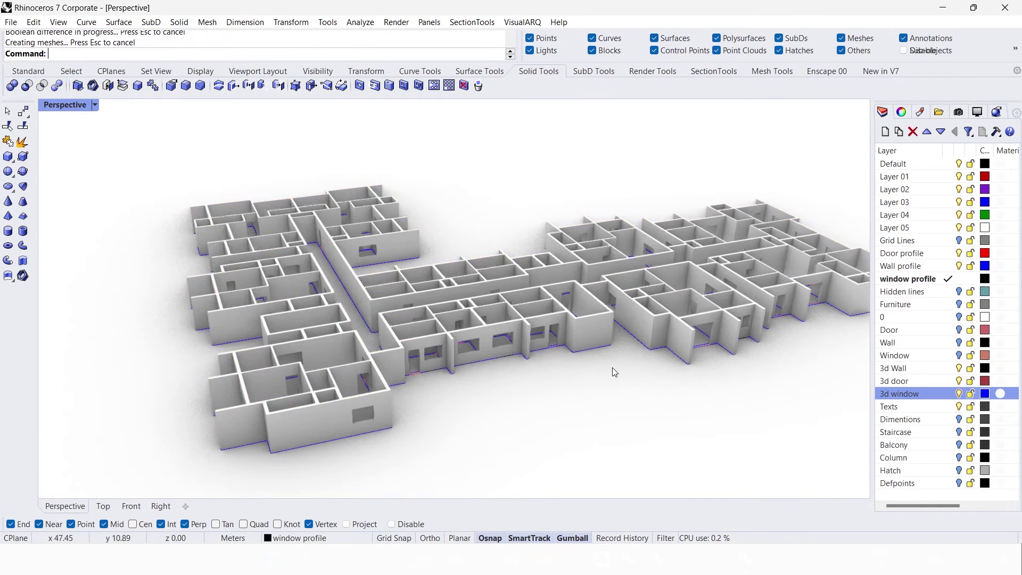